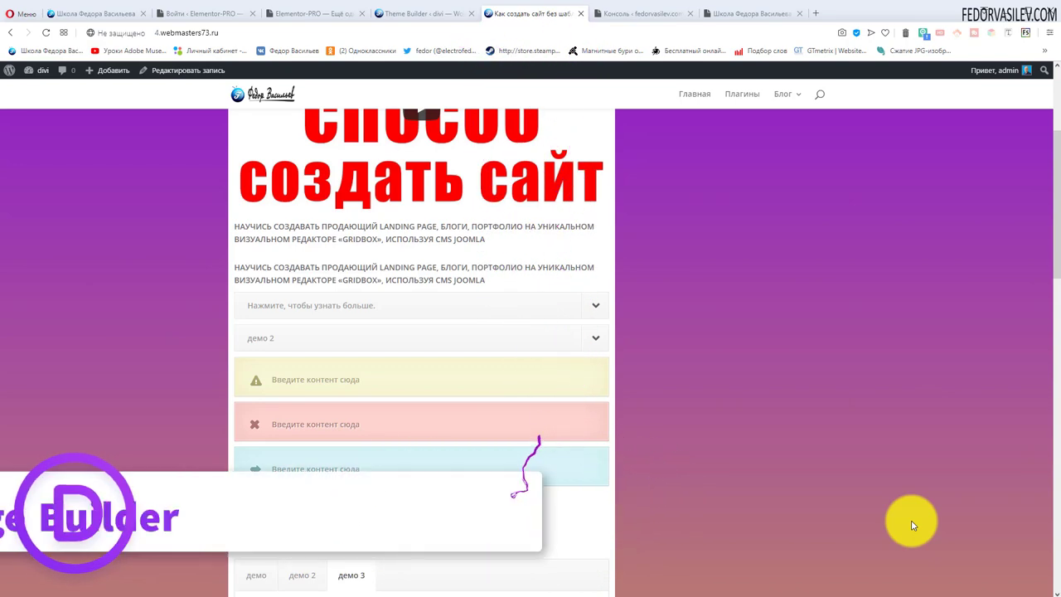
# Step: Examine the finished demo post's expandable blocks, coloured notice boxes and demo content tabs, trying out the blocks and tabs
pyautogui.click(256, 575)
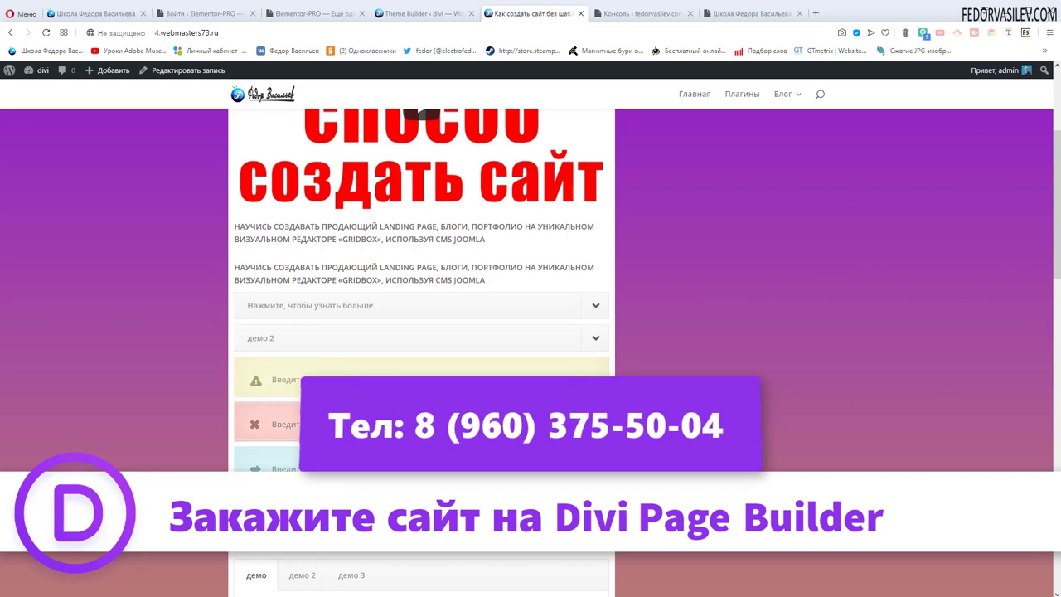
pyautogui.scroll(3, 282, 331)
pyautogui.scroll(-3, 282, 332)
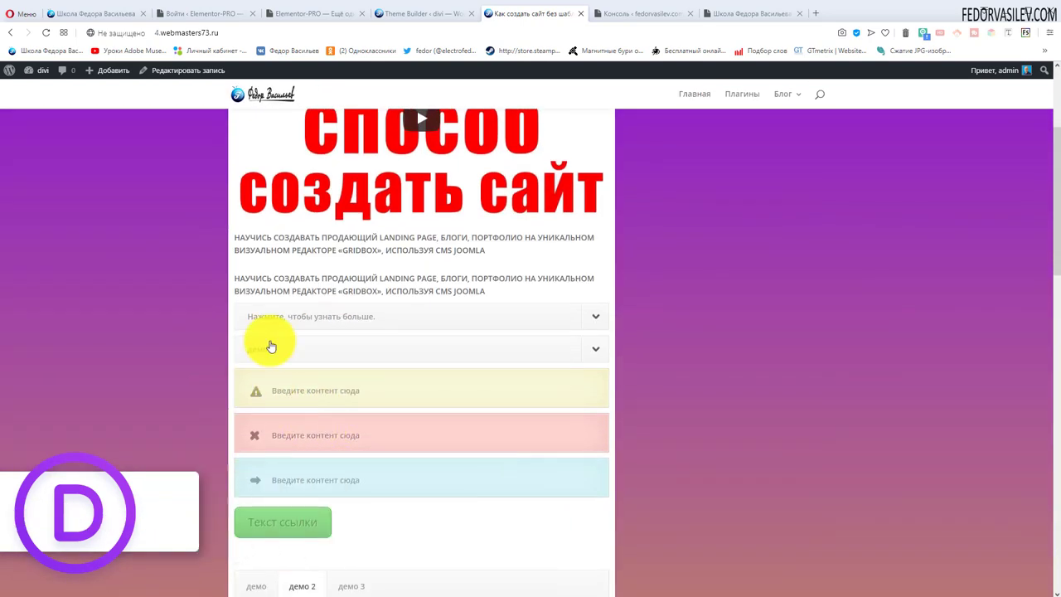
pyautogui.click(289, 319)
pyautogui.click(334, 317)
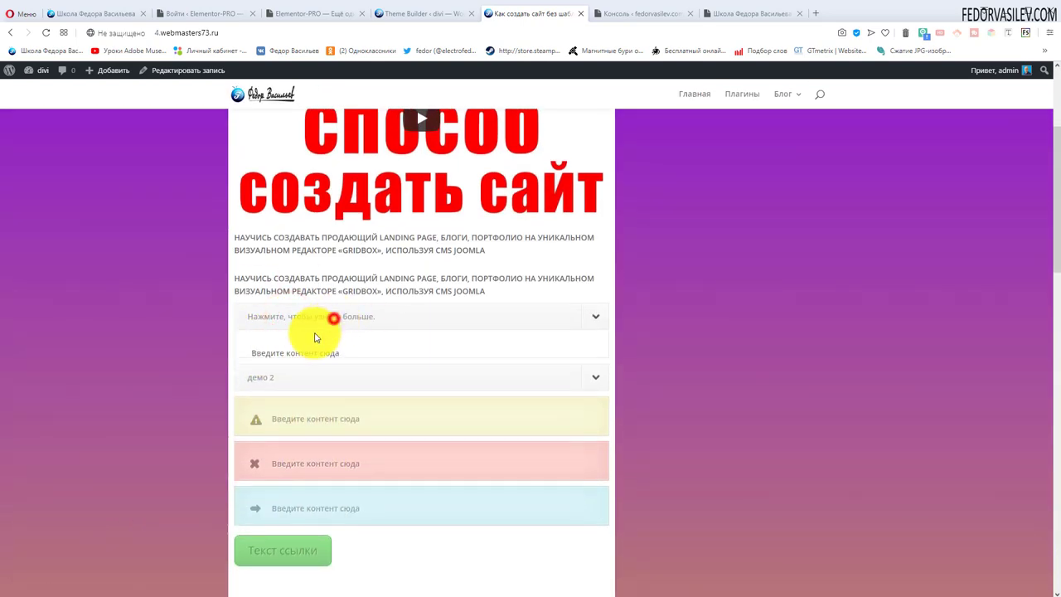
pyautogui.click(302, 358)
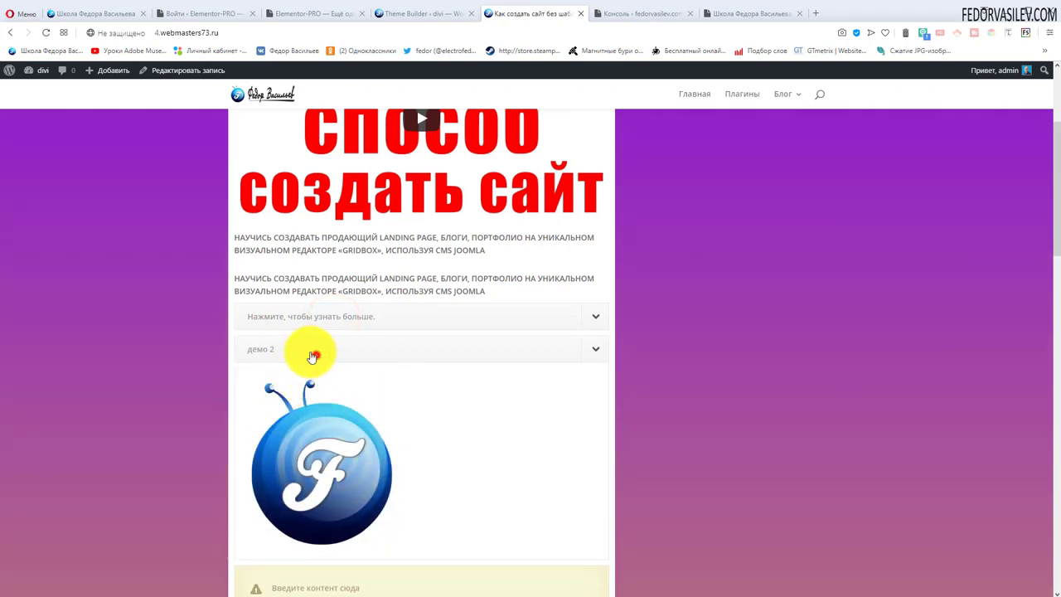
pyautogui.click(313, 356)
pyautogui.scroll(-1, 248, 332)
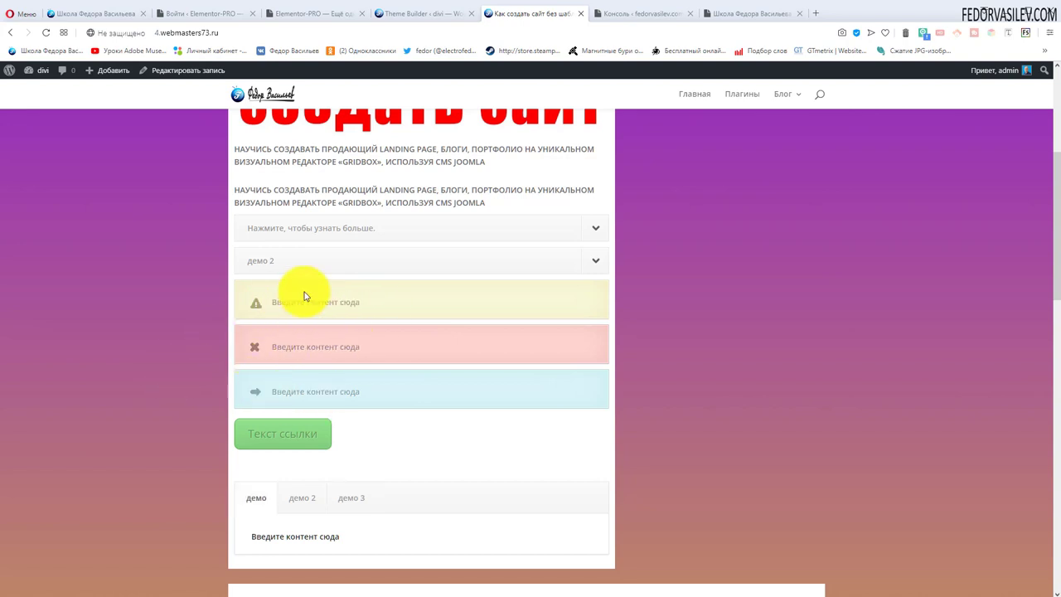
pyautogui.scroll(-1, 311, 332)
pyautogui.scroll(-2, 279, 348)
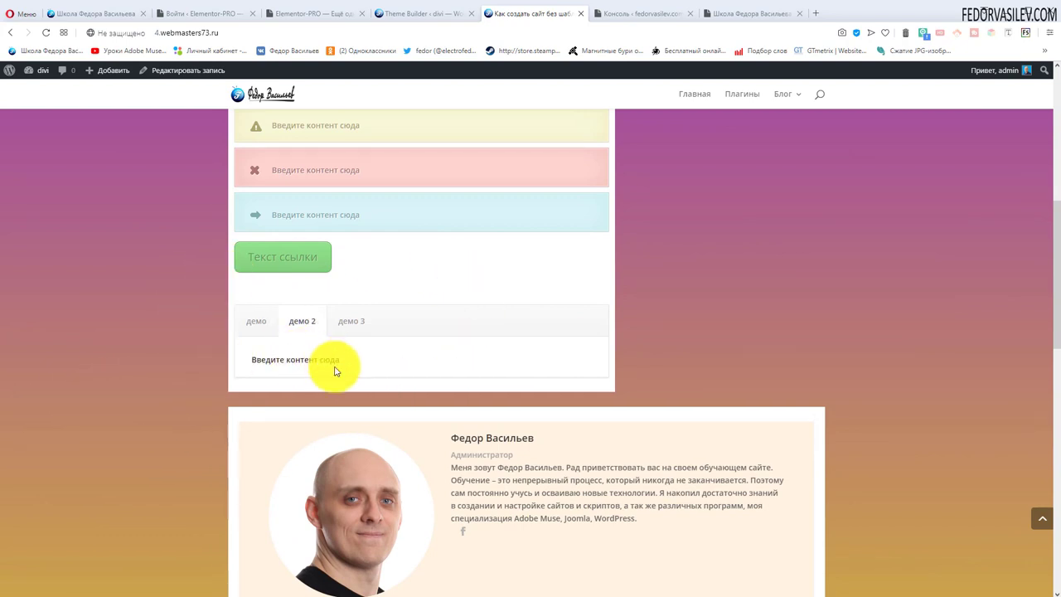
pyautogui.click(353, 328)
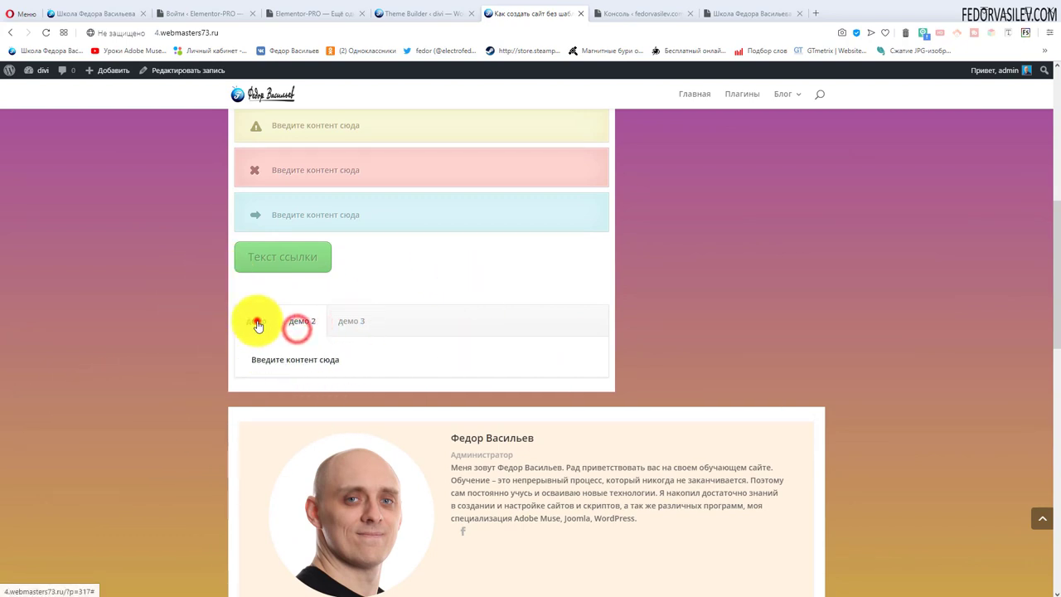
# Step: In the divi2.loc dashboard, enable the classic editor in Divi's advanced Builder settings and save the changes
pyautogui.hotkey('ctrl', 'Tab')
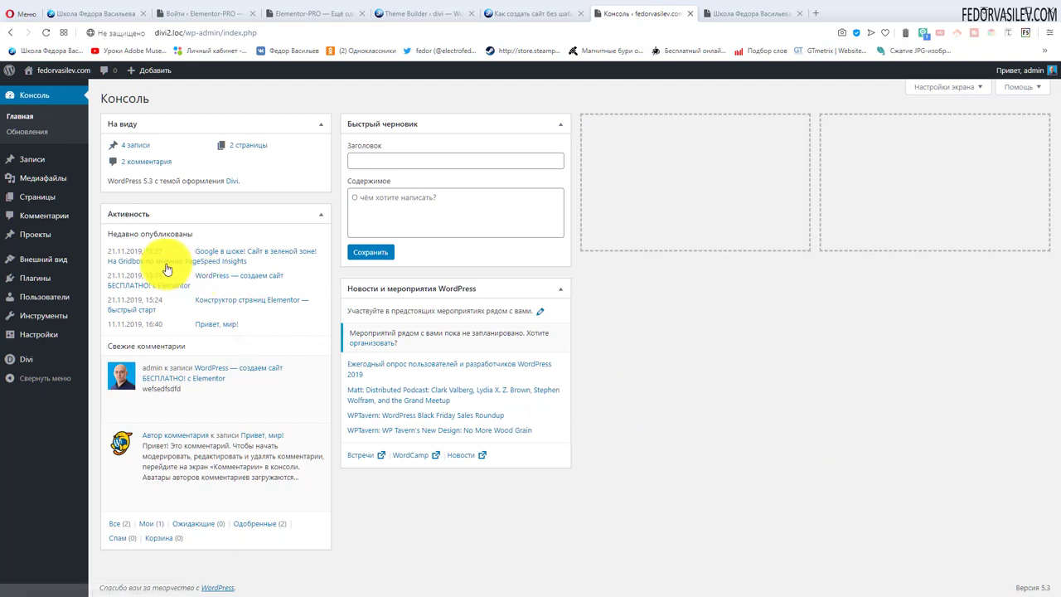
pyautogui.click(20, 161)
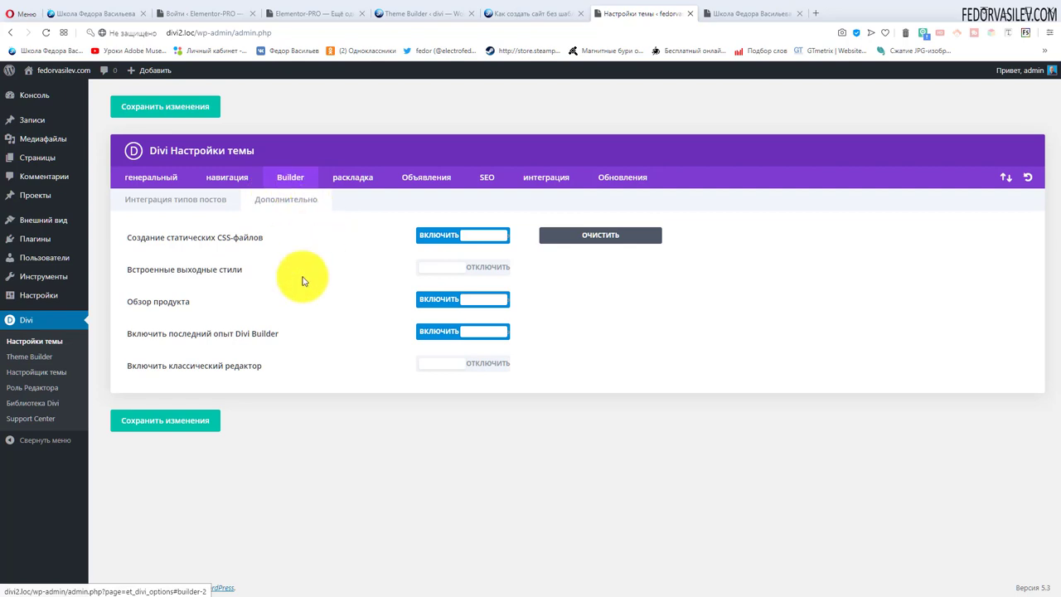
pyautogui.click(478, 363)
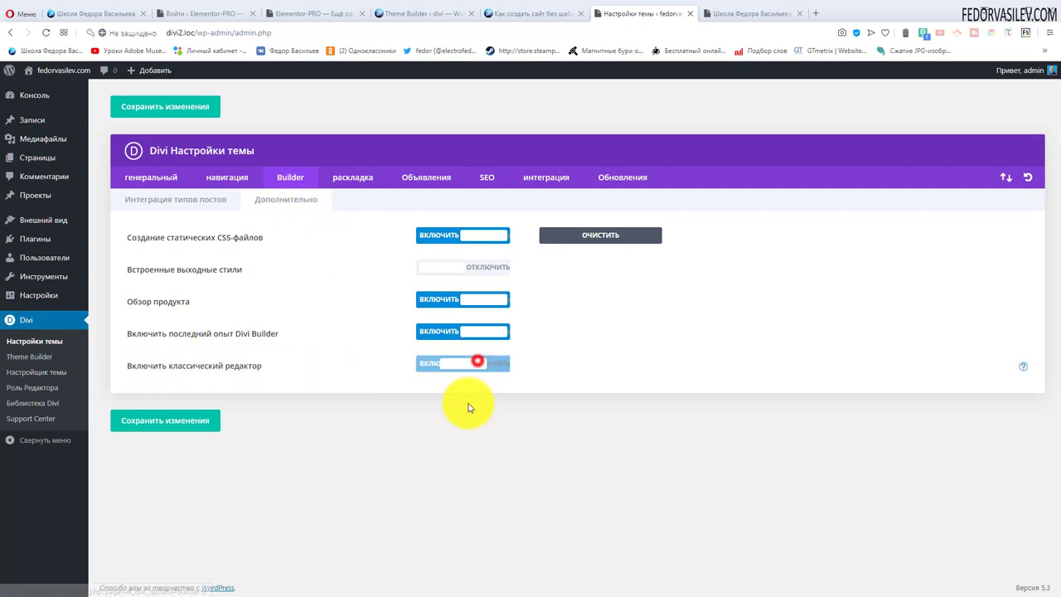
pyautogui.click(181, 110)
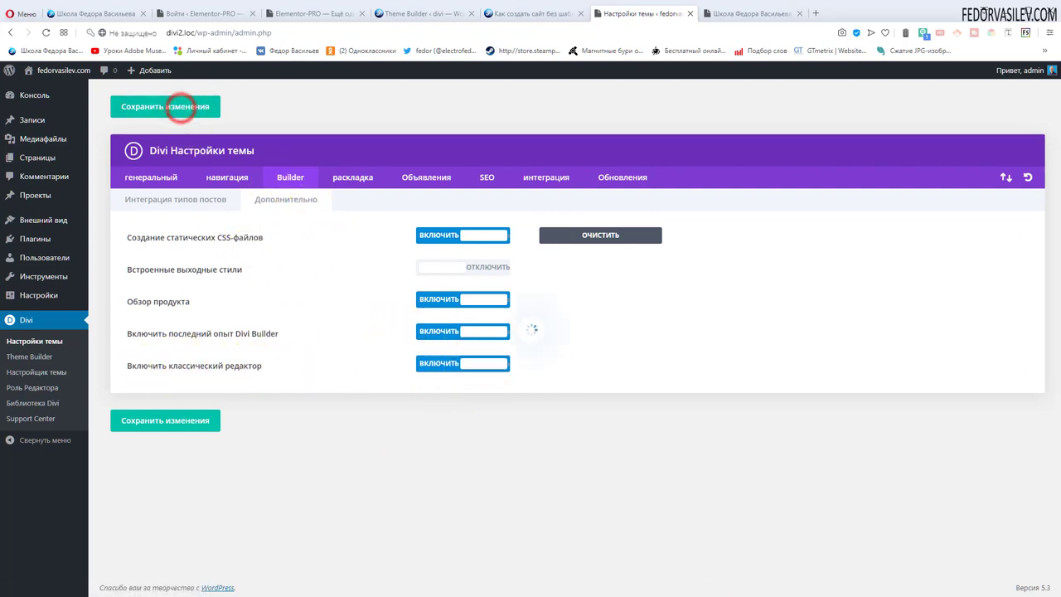
# Step: Open the post "Google в шоке! Сайт в зеленой зоне!" for editing and show the editor's extra row of formatting tools
pyautogui.click(36, 120)
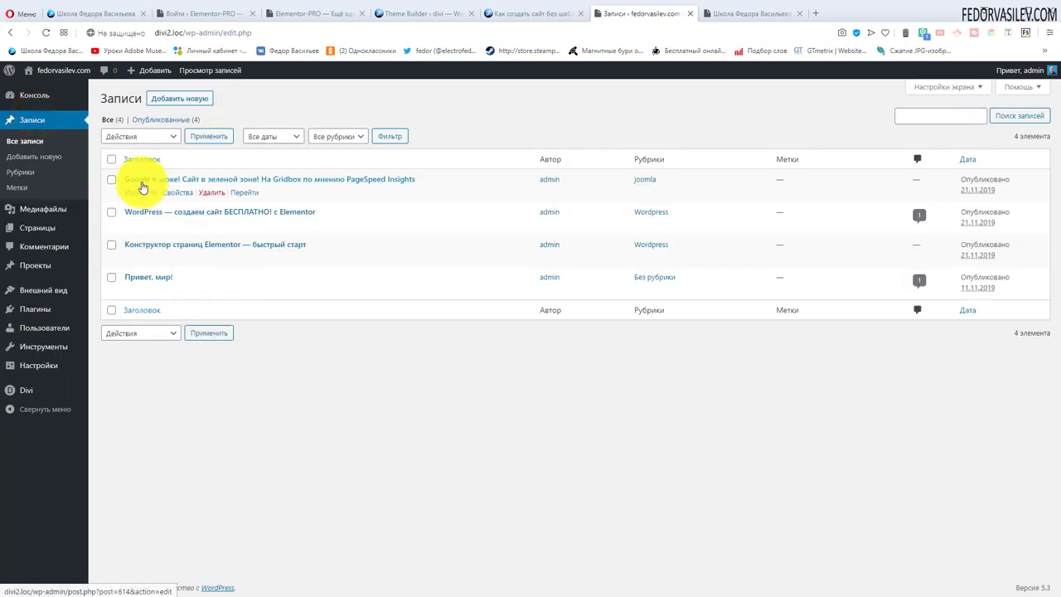
pyautogui.click(149, 178)
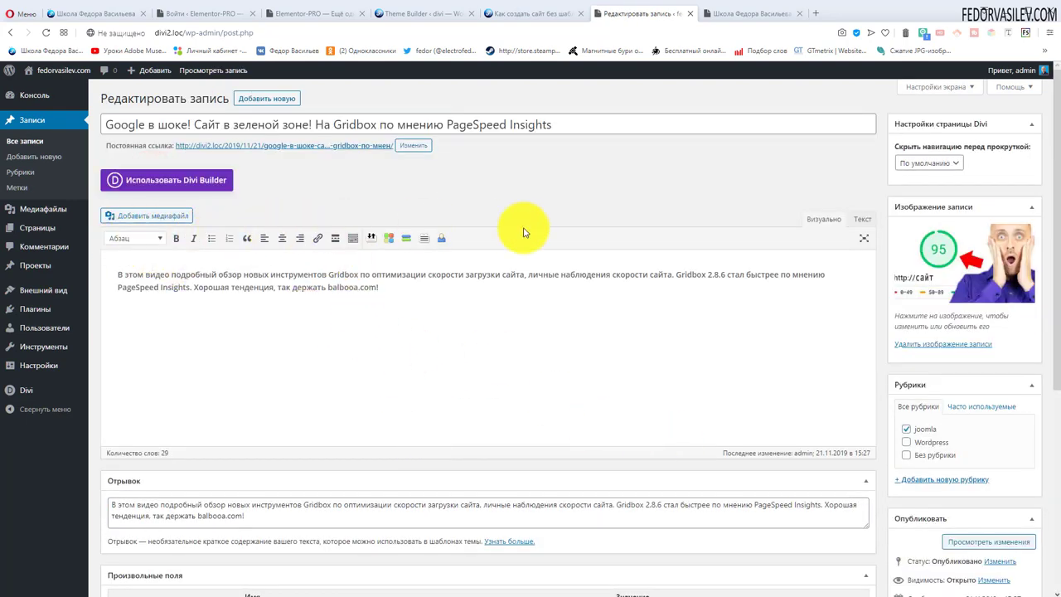
pyautogui.click(353, 242)
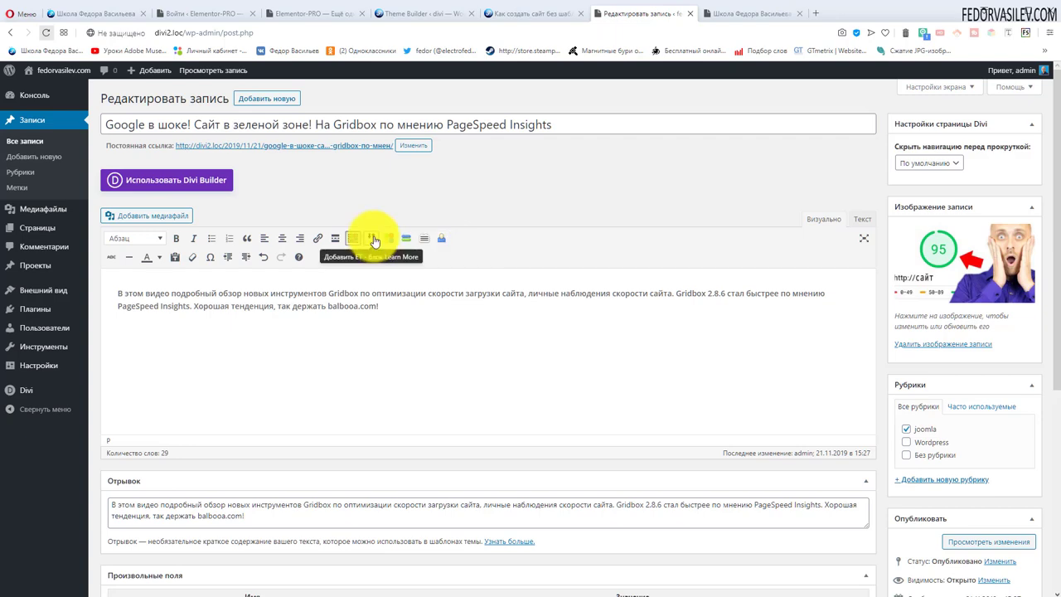
# Step: Insert an ET Learn More shortcode below the post text with its state set to open and the default heading and content
pyautogui.click(371, 238)
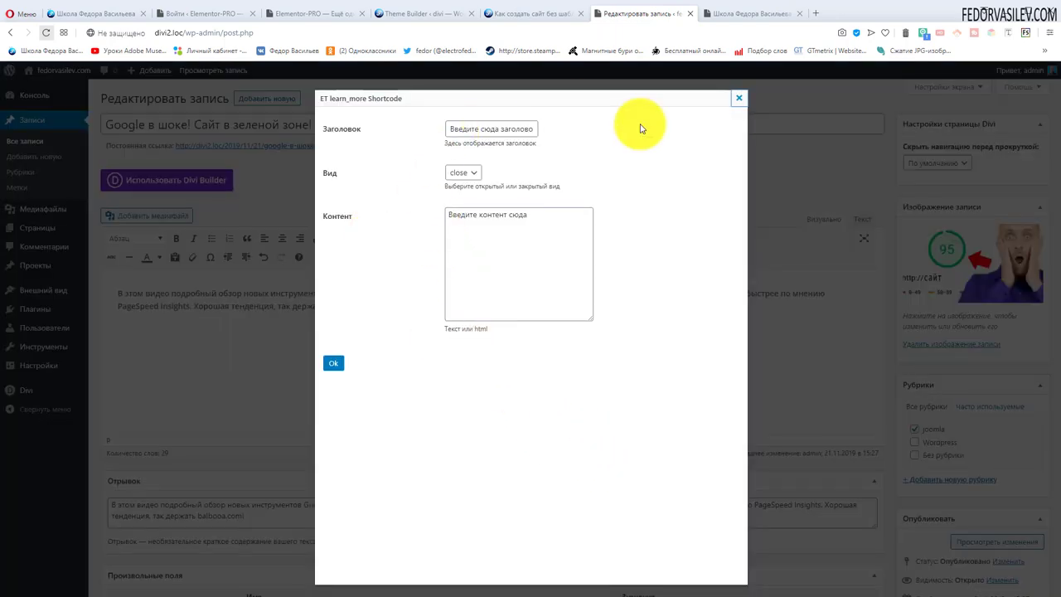
pyautogui.click(468, 128)
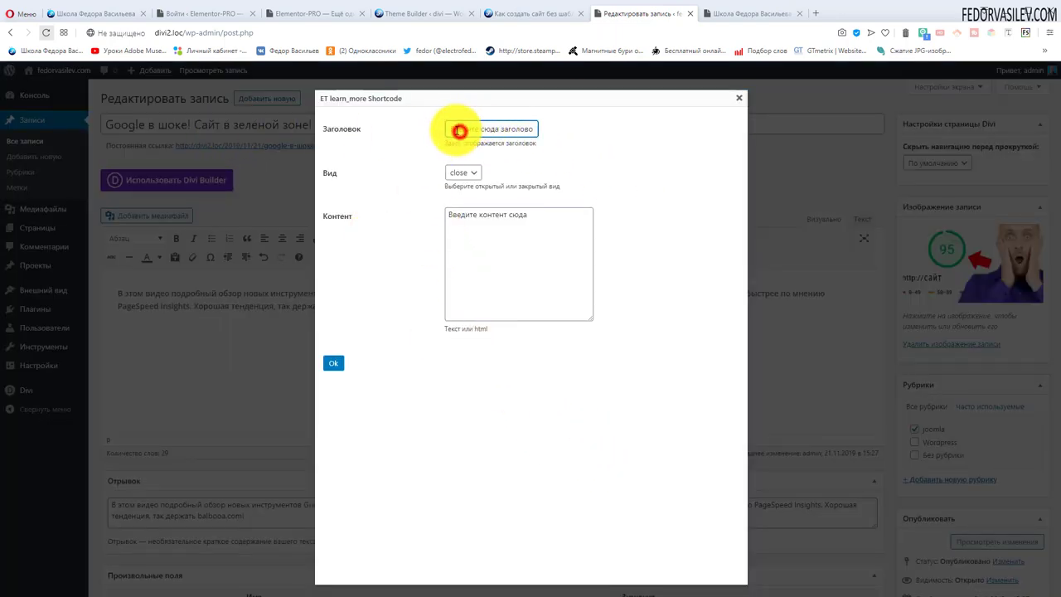
pyautogui.moveTo(460, 130); pyautogui.dragTo(604, 140)
pyautogui.click(605, 160)
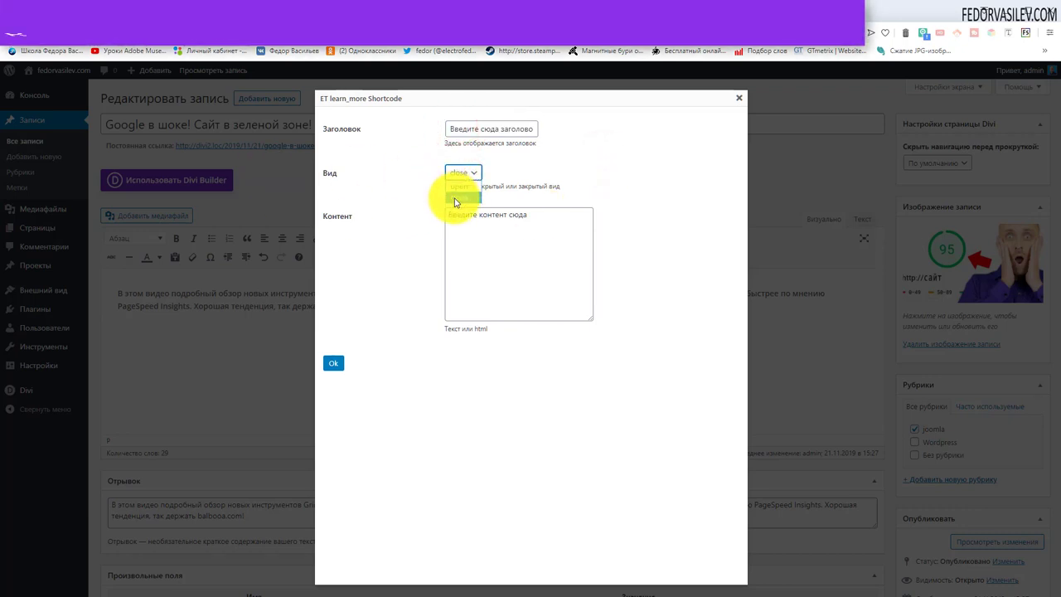
pyautogui.click(456, 199)
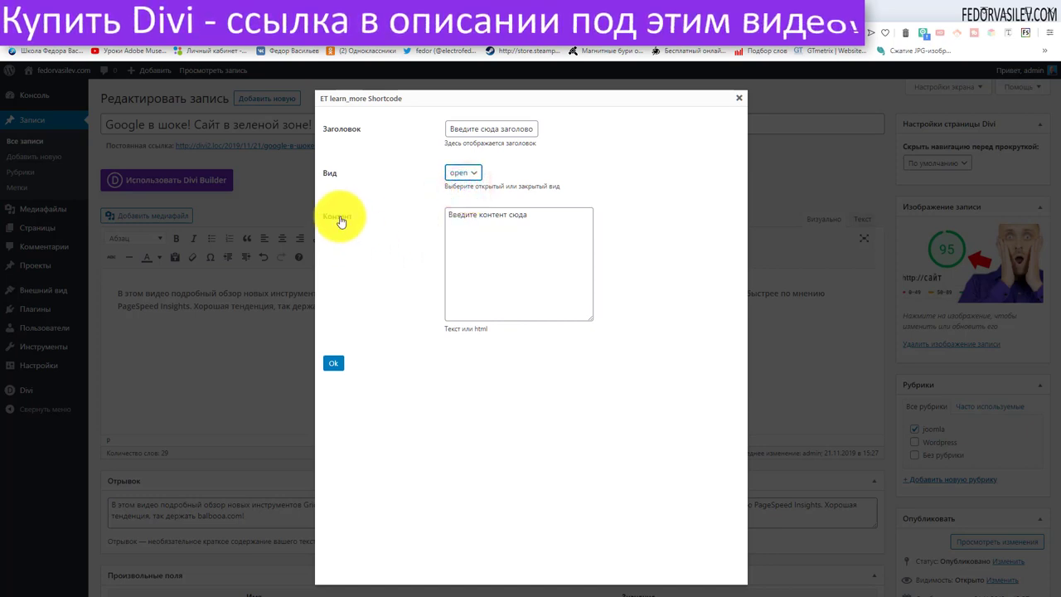
pyautogui.click(464, 248)
pyautogui.click(538, 214)
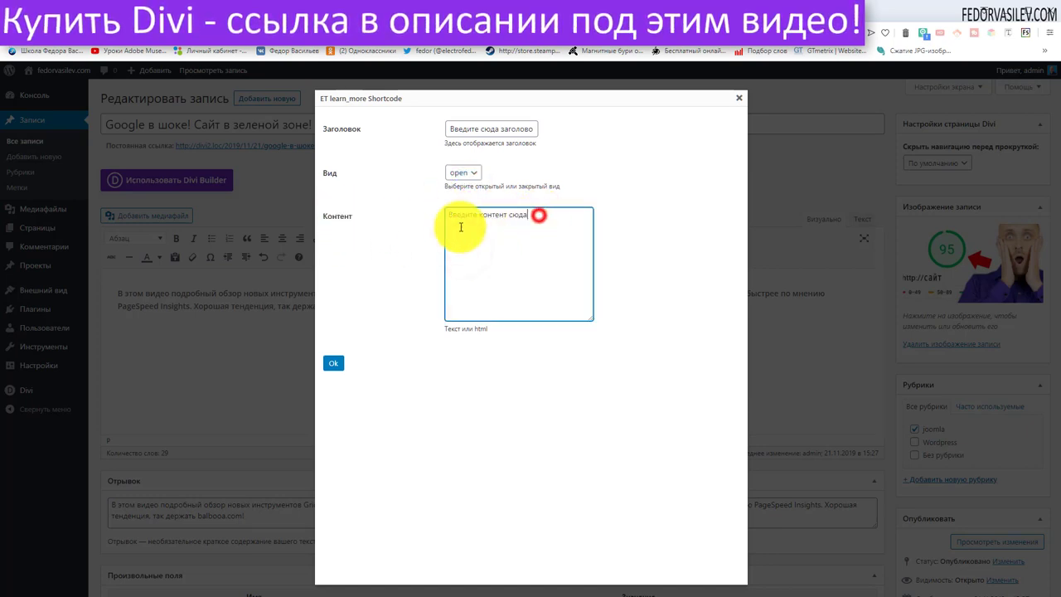
pyautogui.click(494, 326)
pyautogui.click(505, 256)
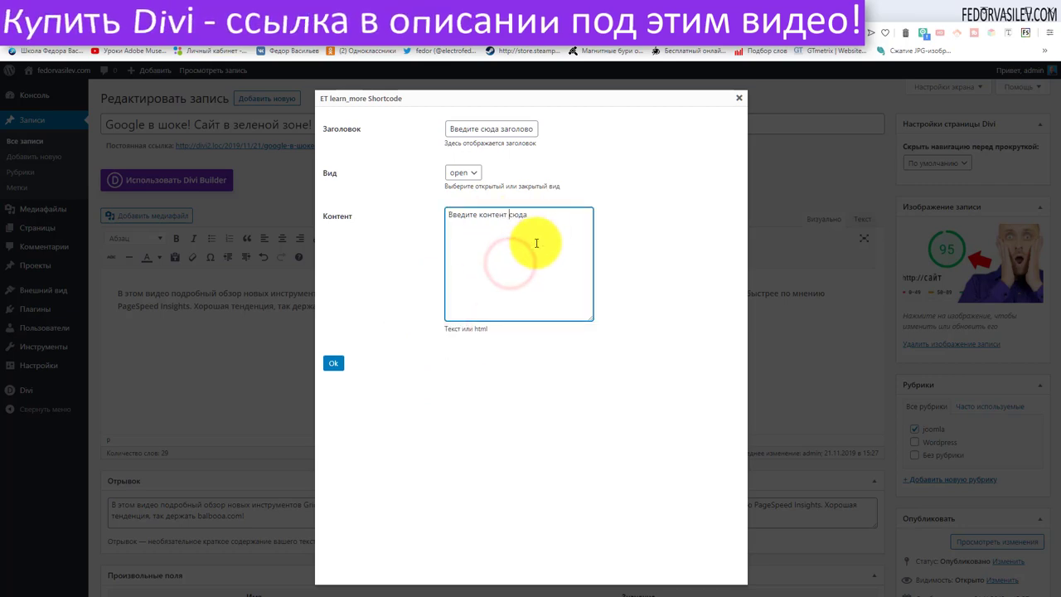
pyautogui.click(536, 243)
pyautogui.click(332, 364)
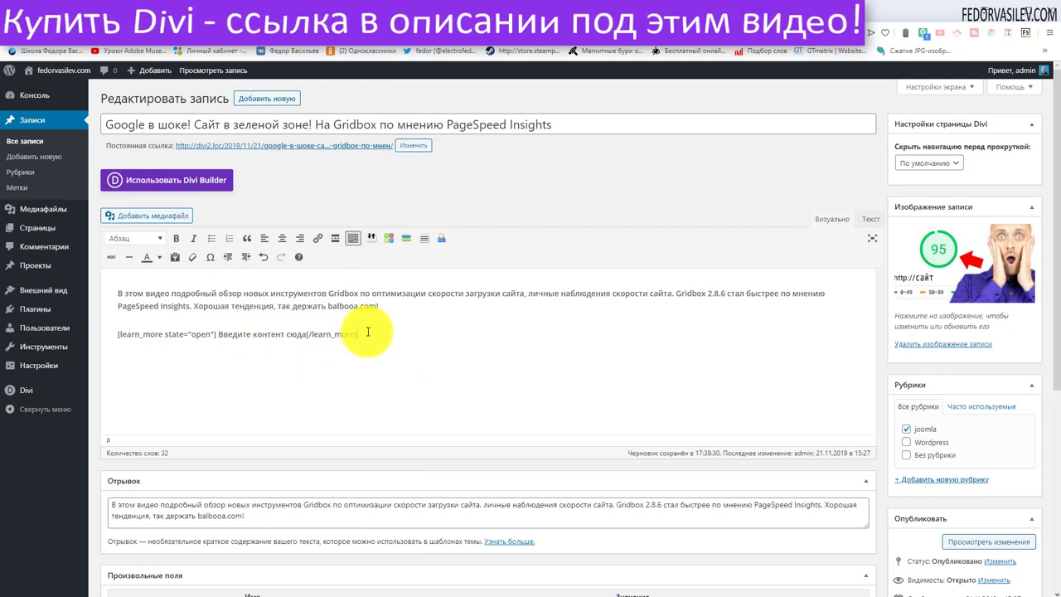
# Step: Update the post with the new learn_more shortcode
pyautogui.moveTo(367, 332); pyautogui.dragTo(125, 333)
pyautogui.click(450, 363)
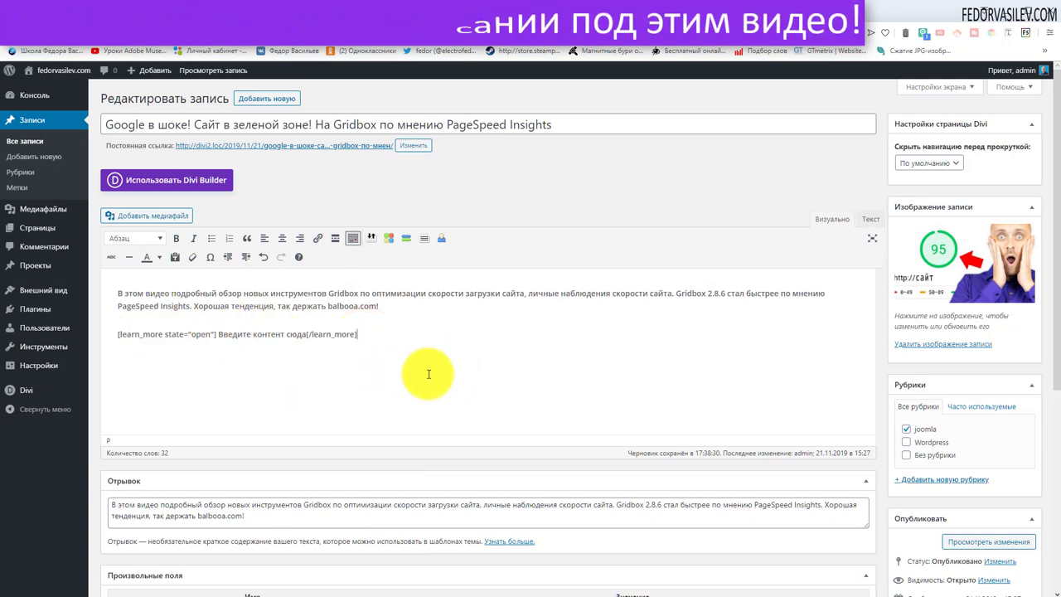
pyautogui.scroll(-4, 916, 329)
pyautogui.click(992, 308)
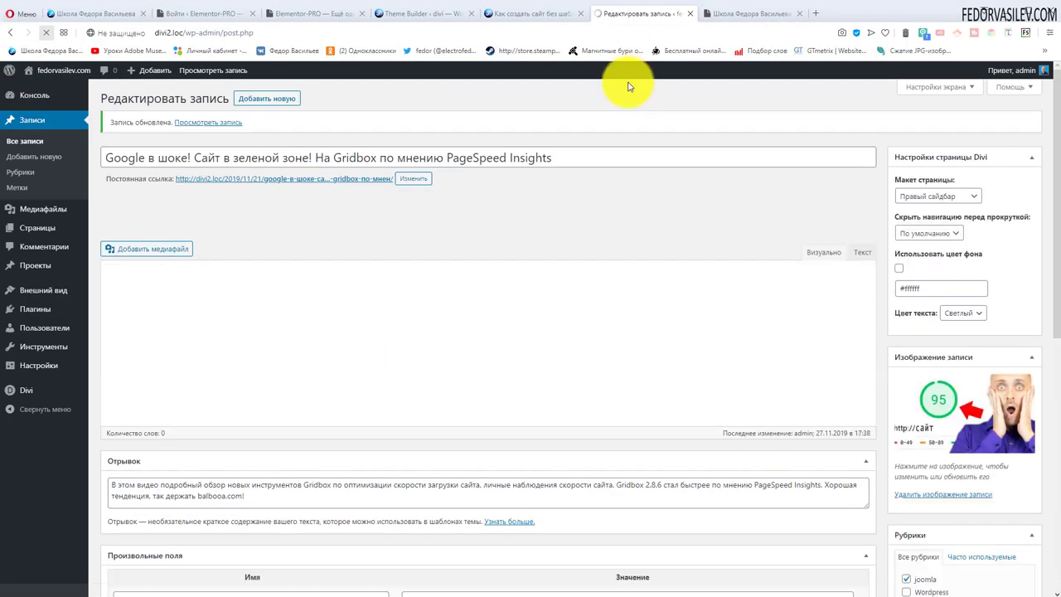
# Step: View the updated post on the live site through the blog's joomla category and test toggling its Learn More block
pyautogui.click(745, 18)
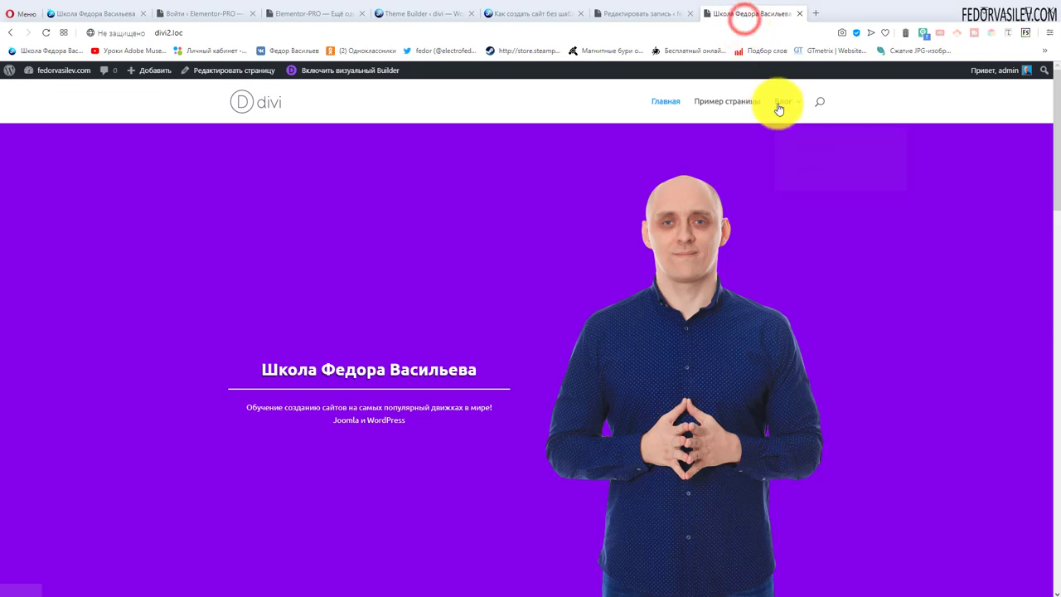
pyautogui.moveTo(784, 101)
pyautogui.click(803, 174)
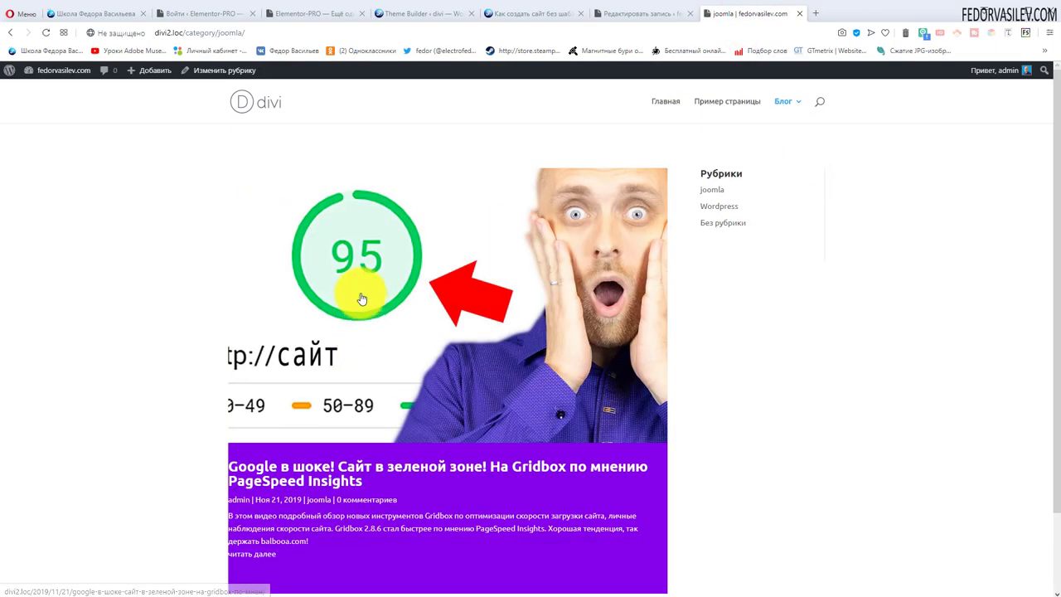
pyautogui.click(359, 292)
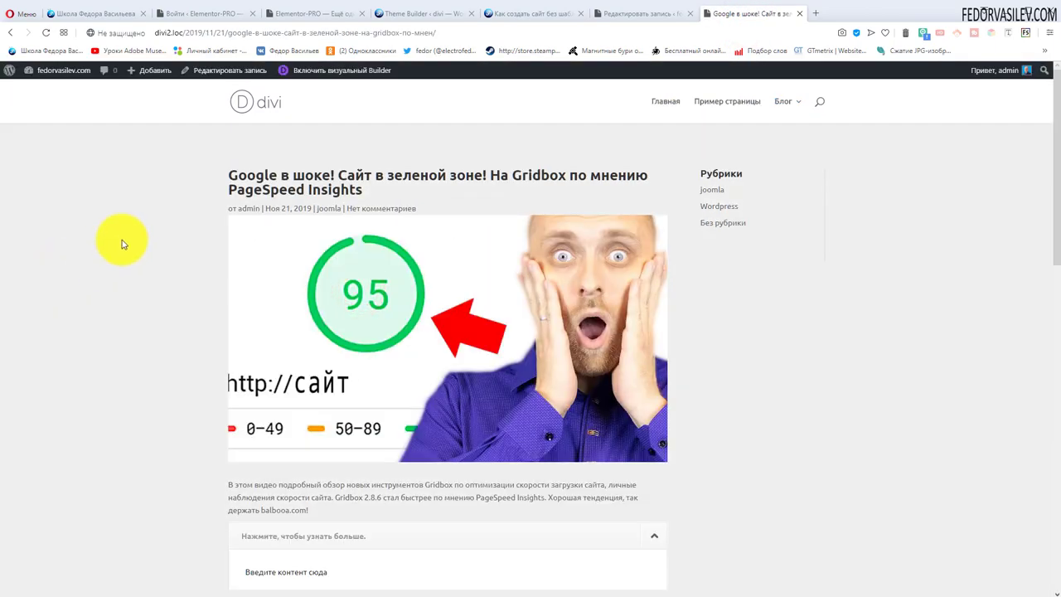
pyautogui.scroll(-3, 121, 244)
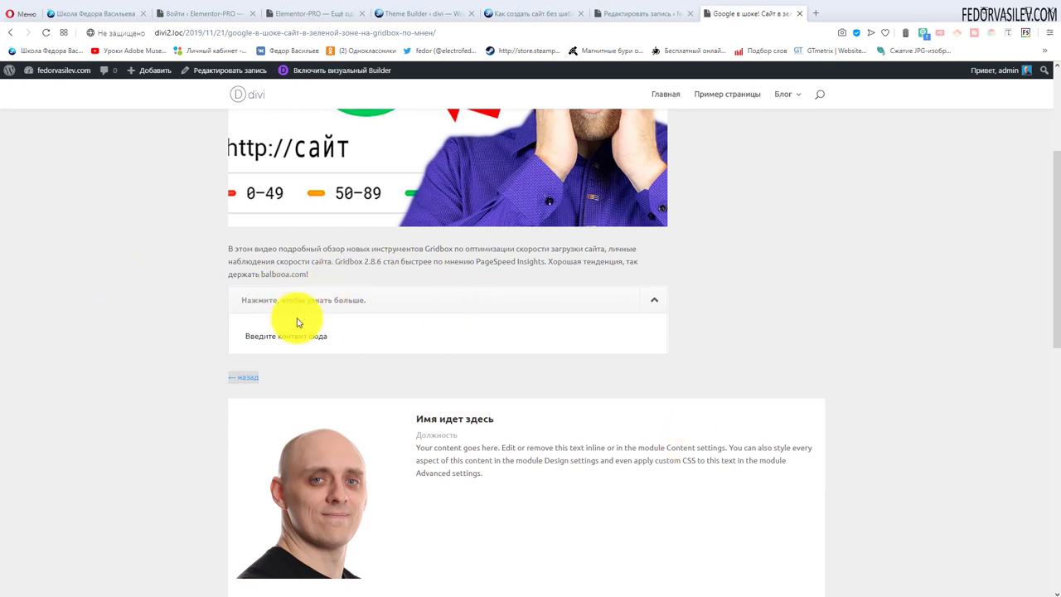
pyautogui.click(654, 302)
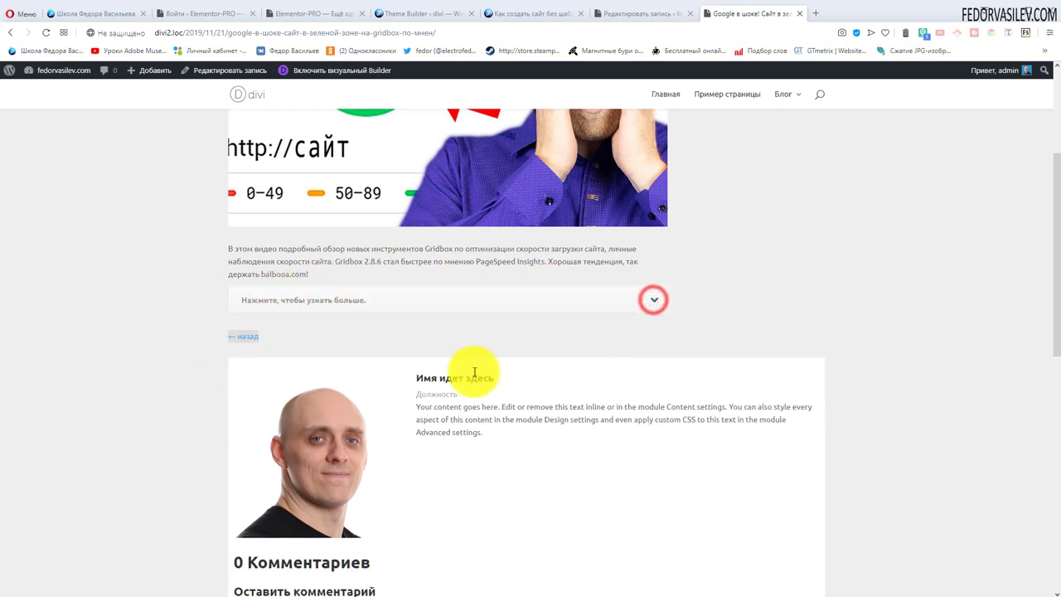
pyautogui.click(328, 301)
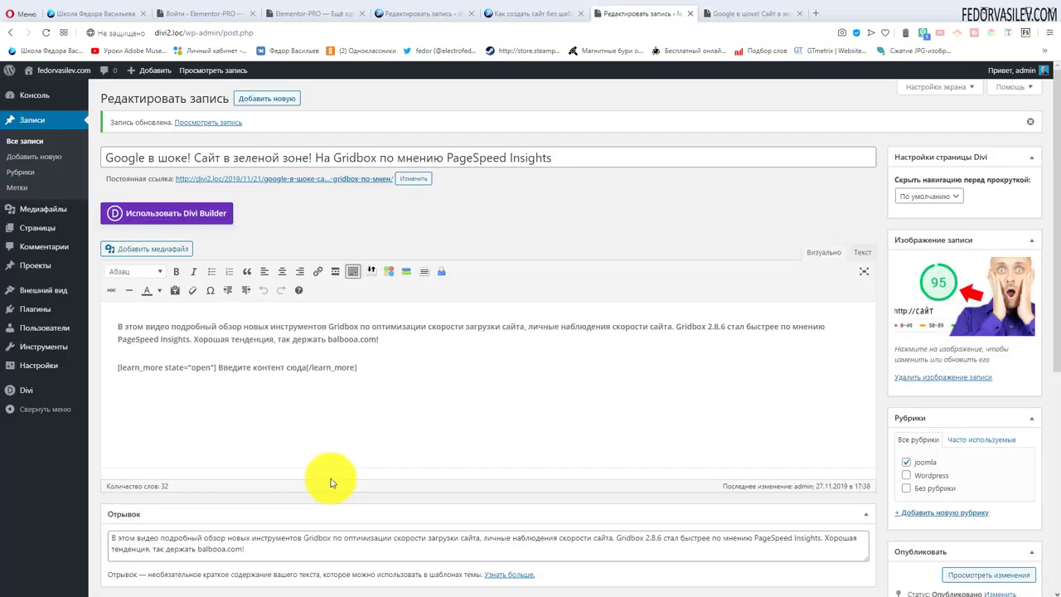
# Step: Duplicate the learn_more shortcode on a new line below the first one
pyautogui.moveTo(365, 368); pyautogui.dragTo(137, 363)
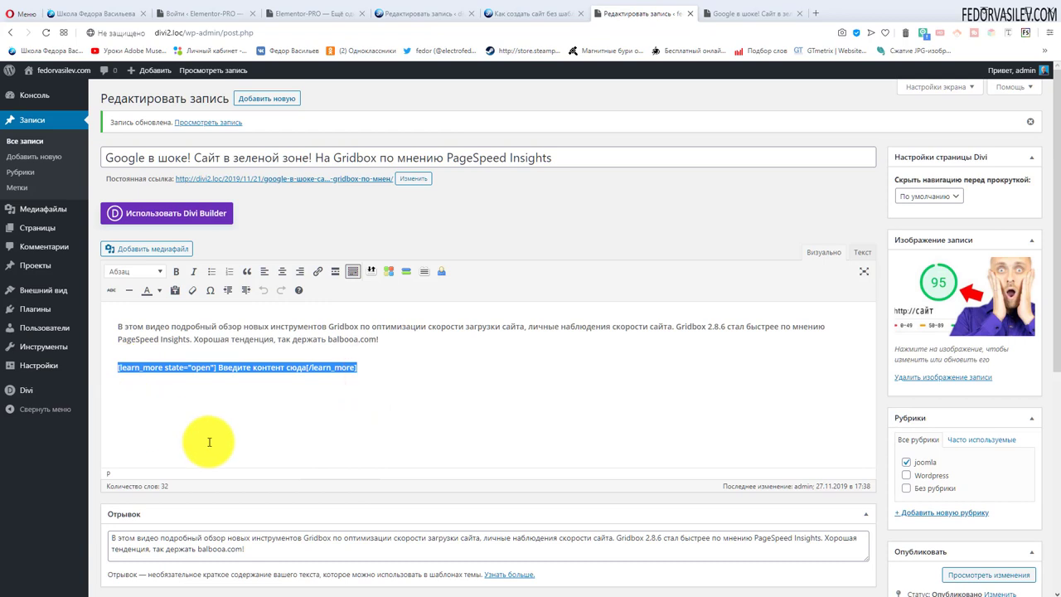
pyautogui.click(373, 371)
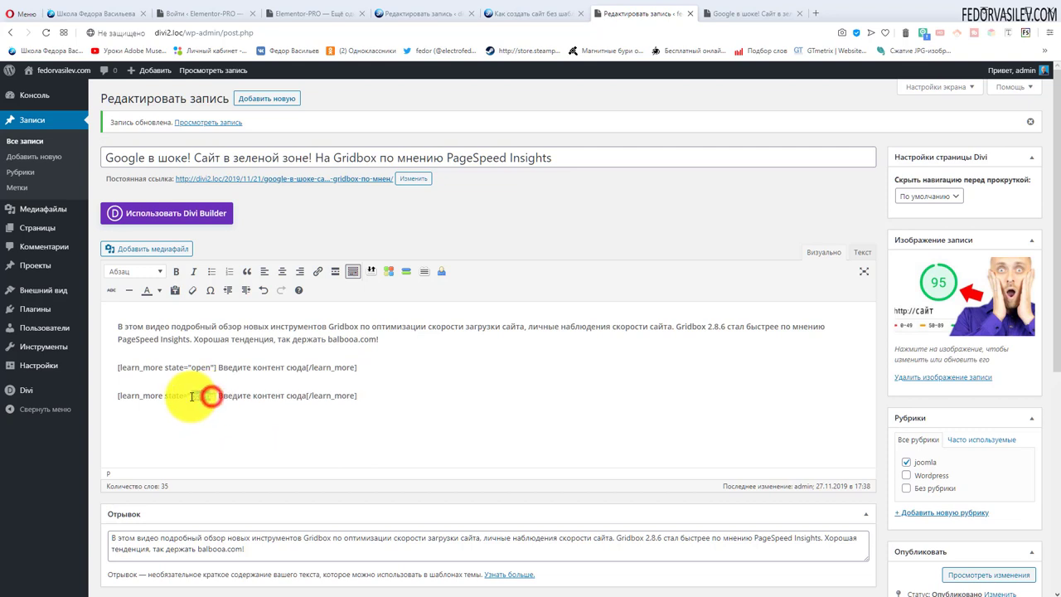
pyautogui.moveTo(212, 395); pyautogui.dragTo(192, 396)
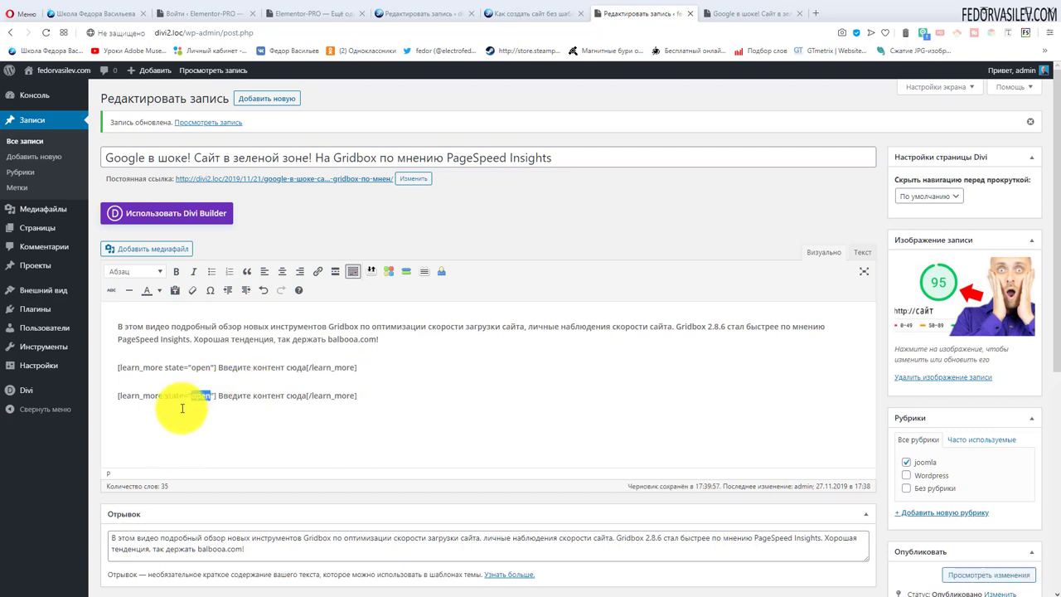
pyautogui.click(236, 418)
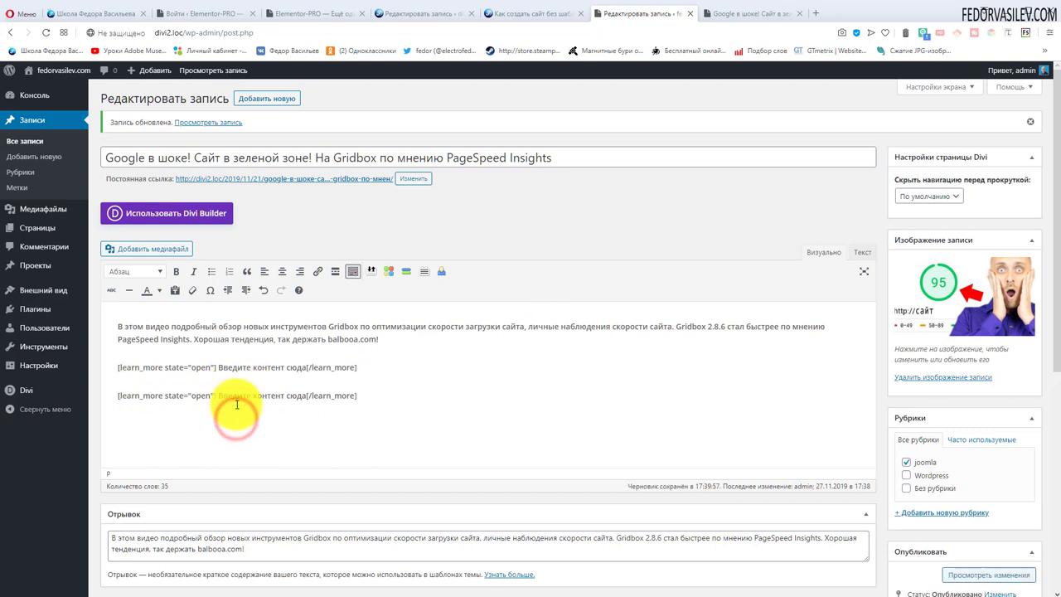
# Step: Replace the placeholder content of the second learn_more shortcode with the logo-2015-white image from the media library and update the post
pyautogui.moveTo(306, 395); pyautogui.dragTo(217, 390)
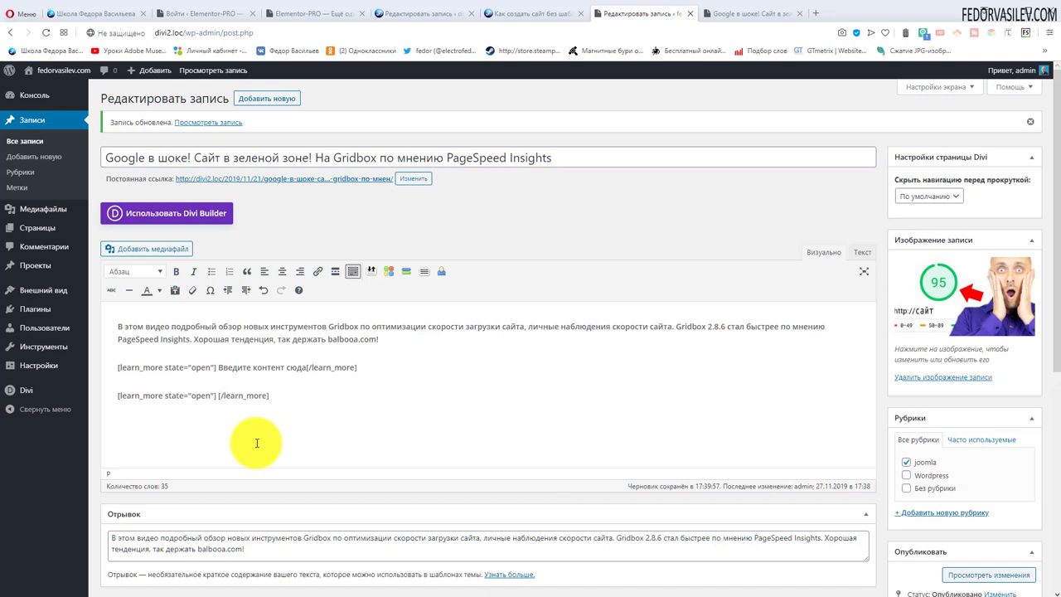
pyautogui.click(163, 254)
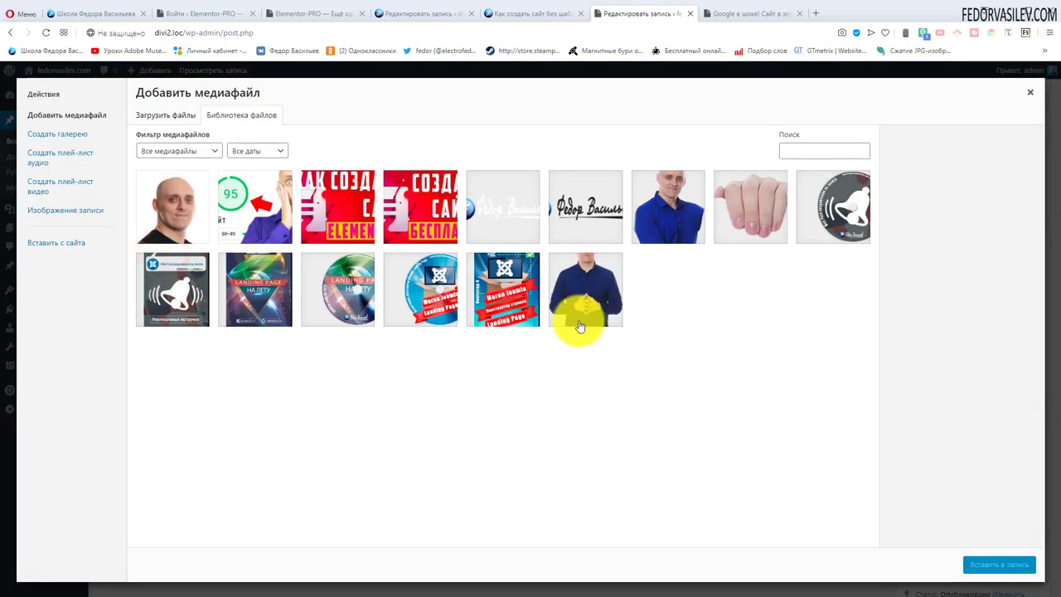
pyautogui.click(490, 214)
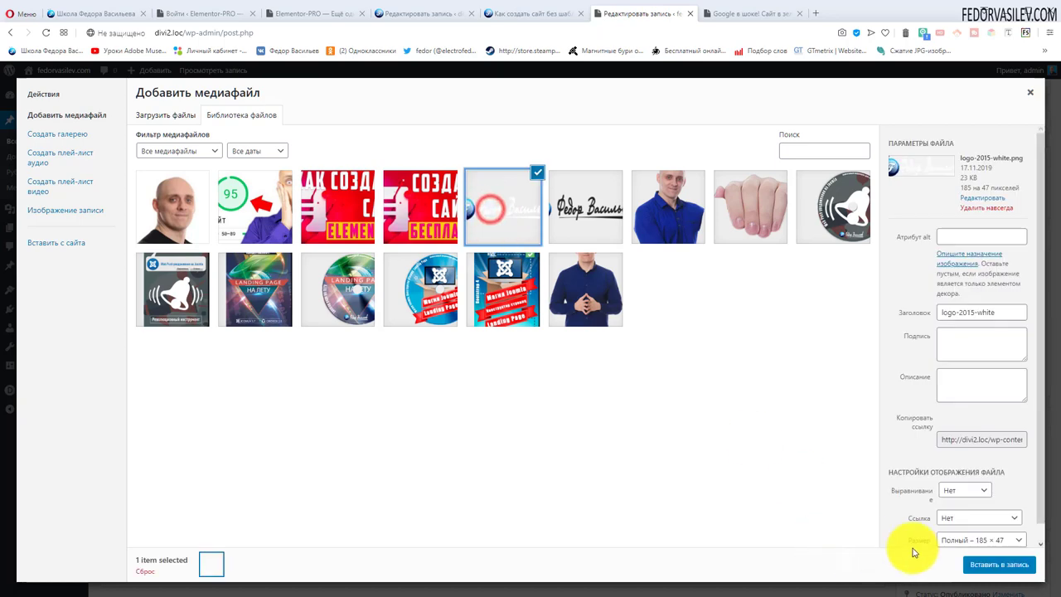
pyautogui.click(969, 567)
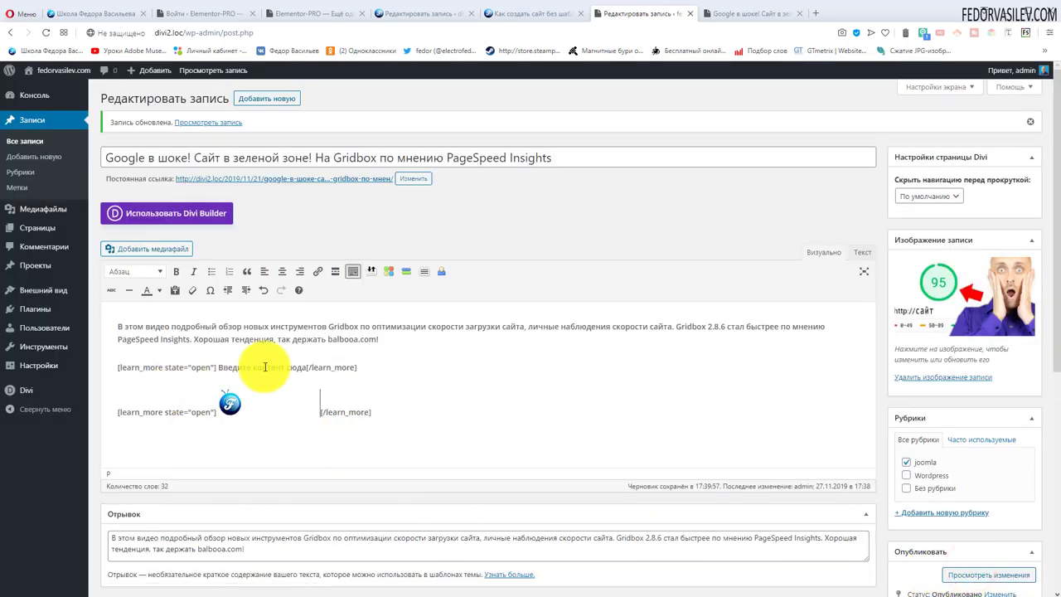
pyautogui.scroll(-3, 950, 532)
pyautogui.click(1007, 466)
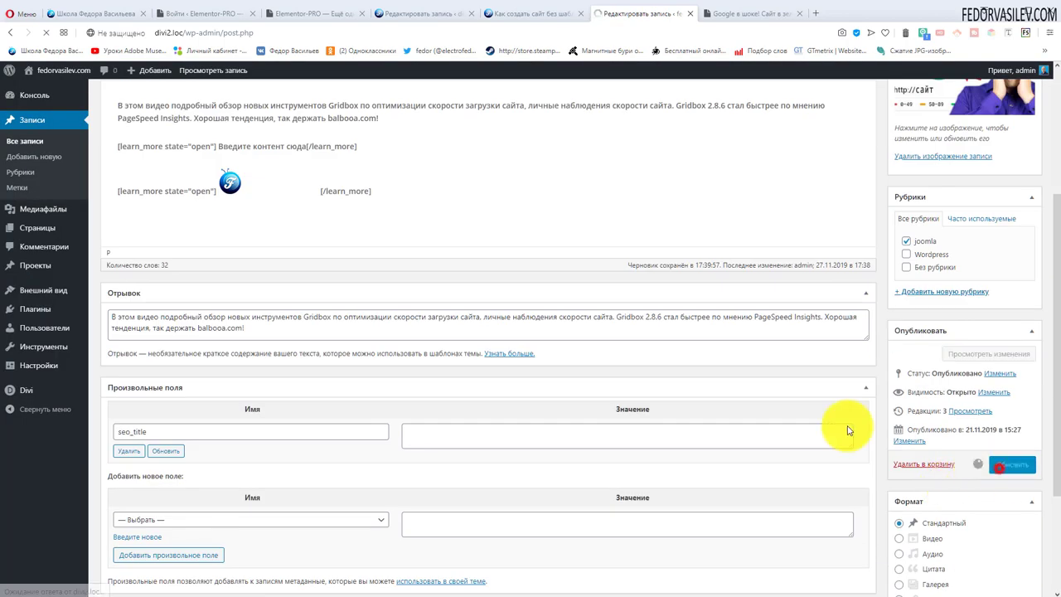
# Step: View the updated post on the live site and test collapsing and expanding both Learn More blocks
pyautogui.click(712, 17)
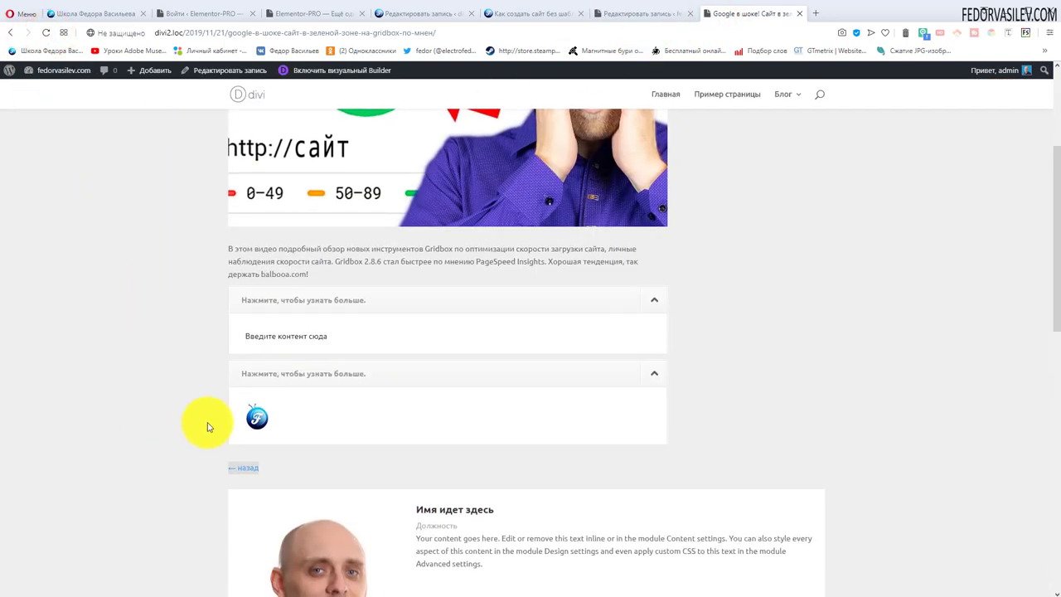
pyautogui.click(297, 383)
pyautogui.click(266, 373)
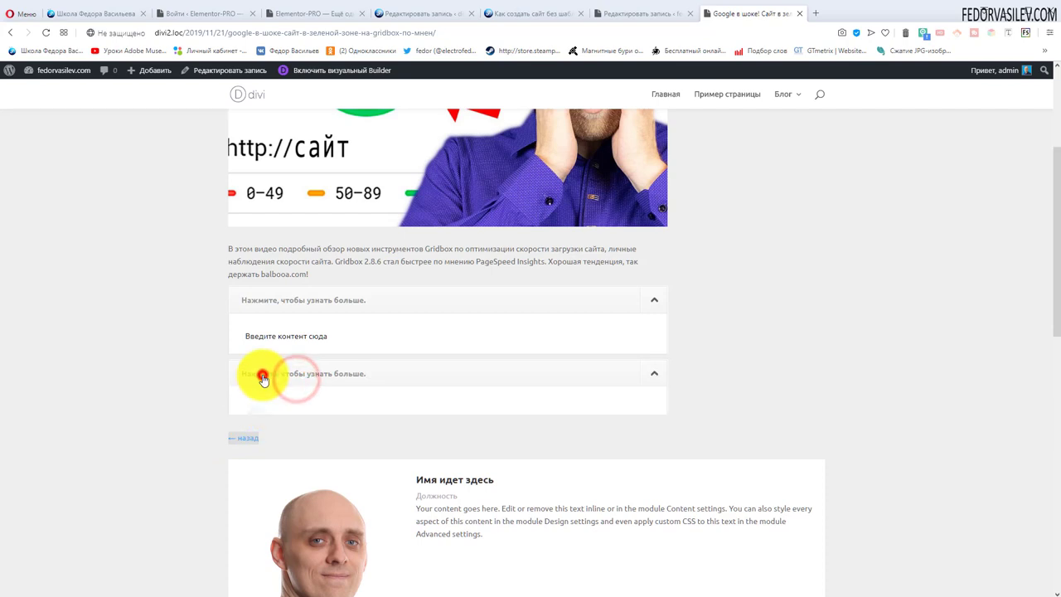
pyautogui.click(283, 298)
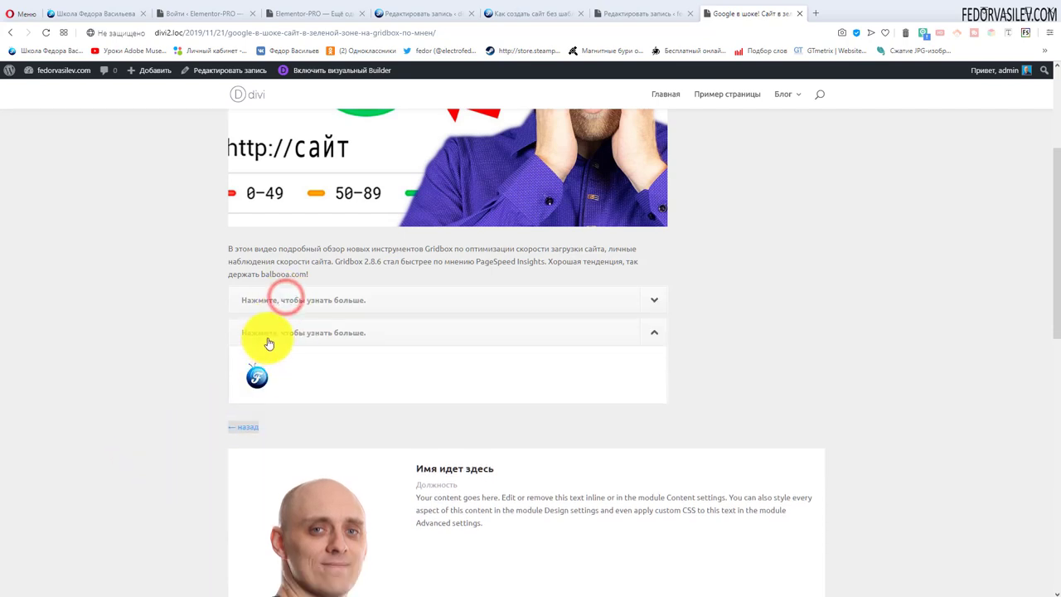
pyautogui.click(264, 336)
pyautogui.click(275, 302)
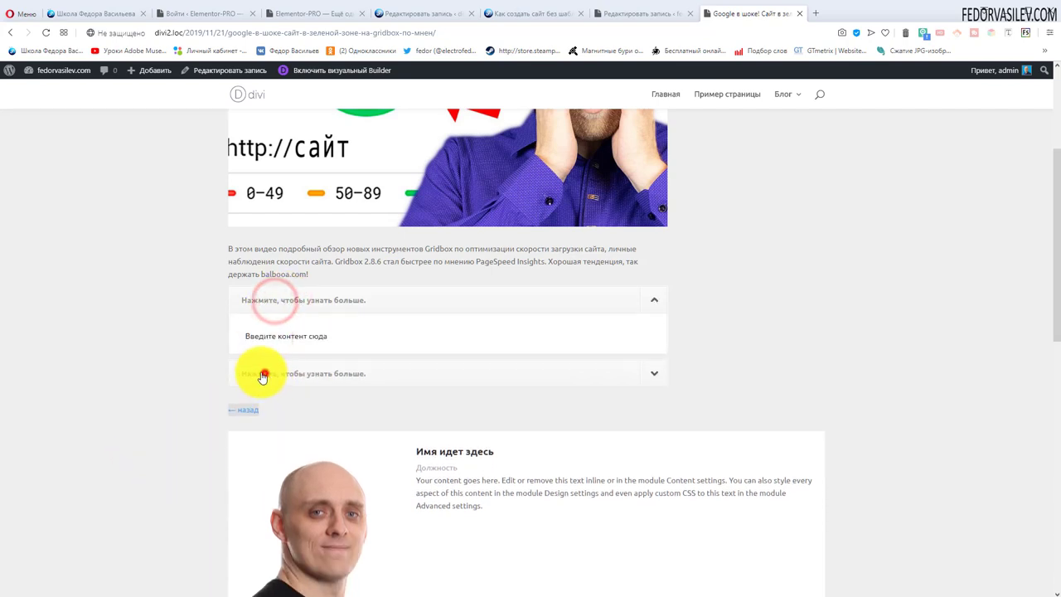
pyautogui.click(263, 374)
# Step: Inspect the live post in the developer tools' mobile view and test toggling both Learn More blocks there
pyautogui.press('F12')
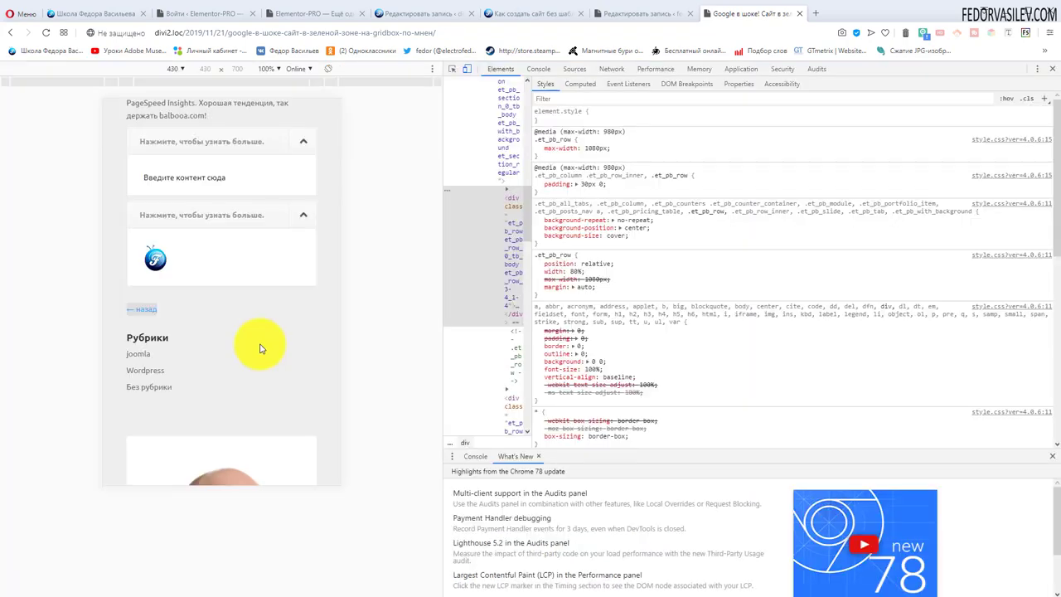
pyautogui.scroll(3, 260, 349)
pyautogui.scroll(-1, 166, 225)
pyautogui.click(283, 252)
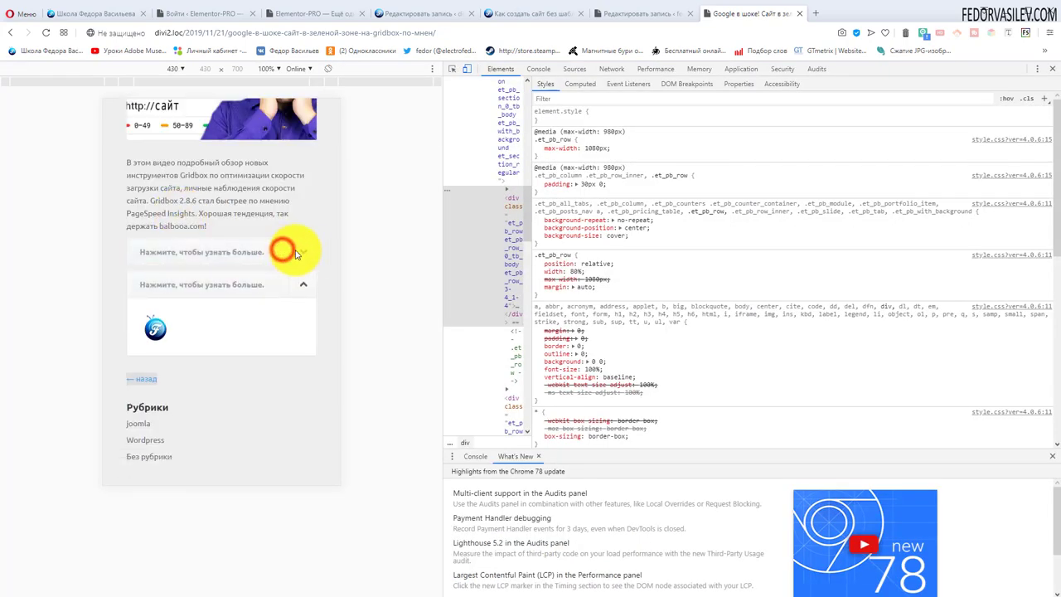
pyautogui.click(300, 283)
pyautogui.click(229, 284)
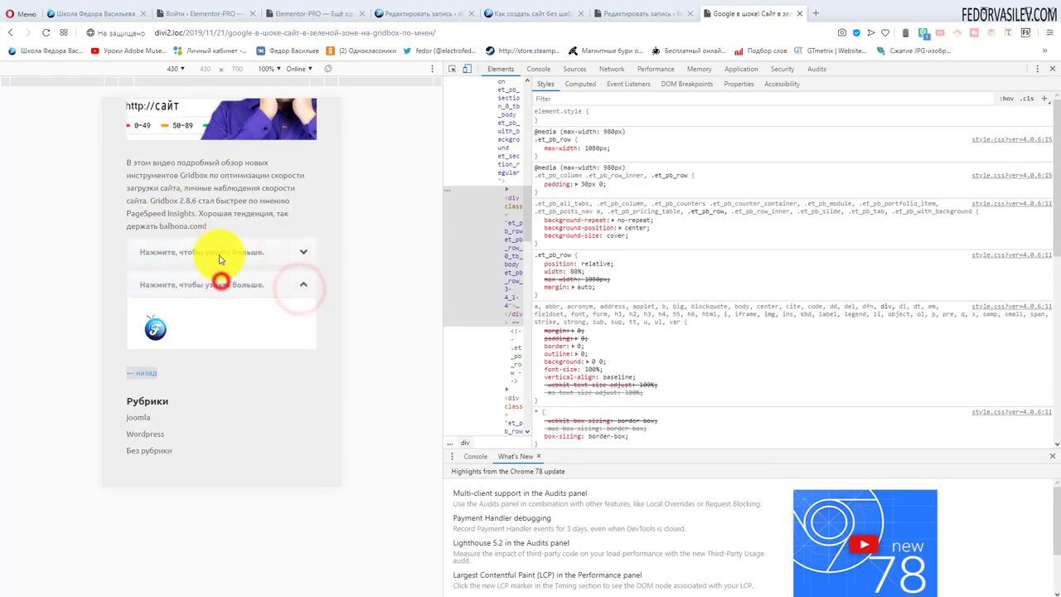
pyautogui.click(219, 253)
pyautogui.scroll(1, 131, 116)
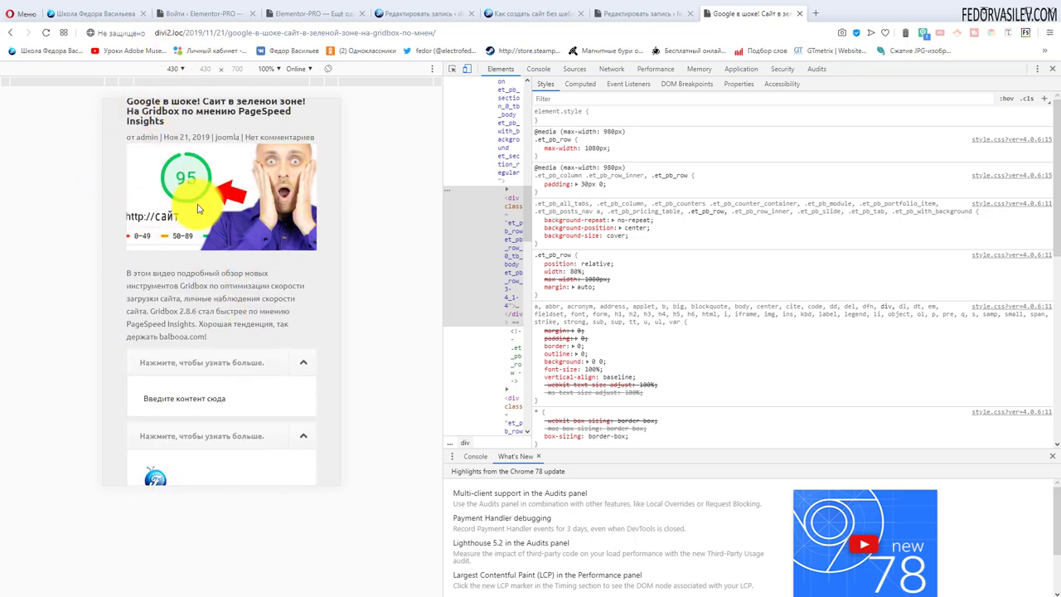
pyautogui.scroll(-2, 198, 209)
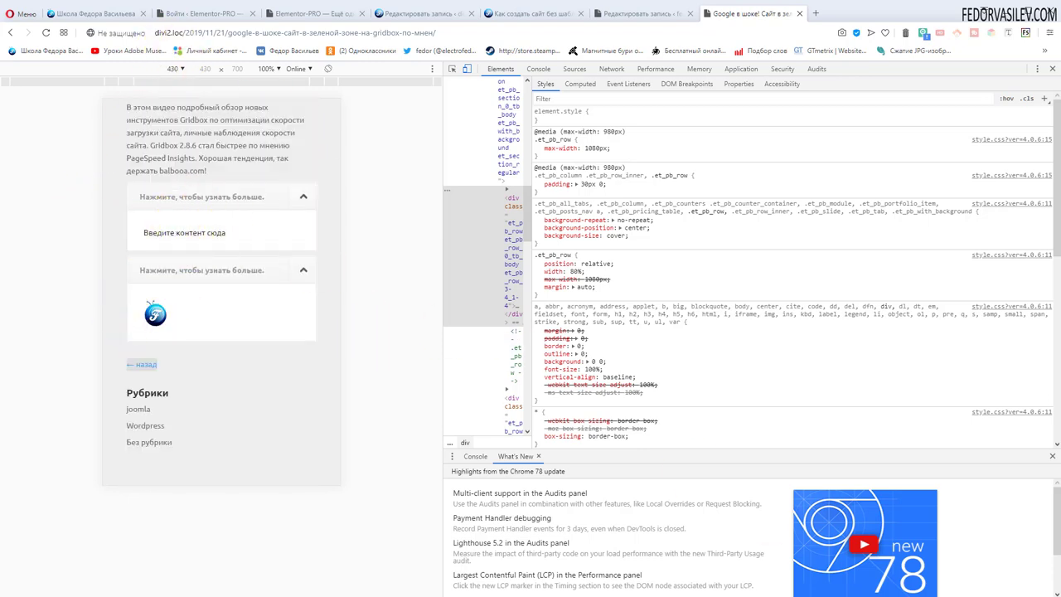
# Step: Return to the post editor and delete both learn_more shortcodes below the post text
pyautogui.hotkey('ctrl', 'shift', 'Tab')
pyautogui.moveTo(393, 415); pyautogui.dragTo(110, 371)
pyautogui.press('BackSpace')
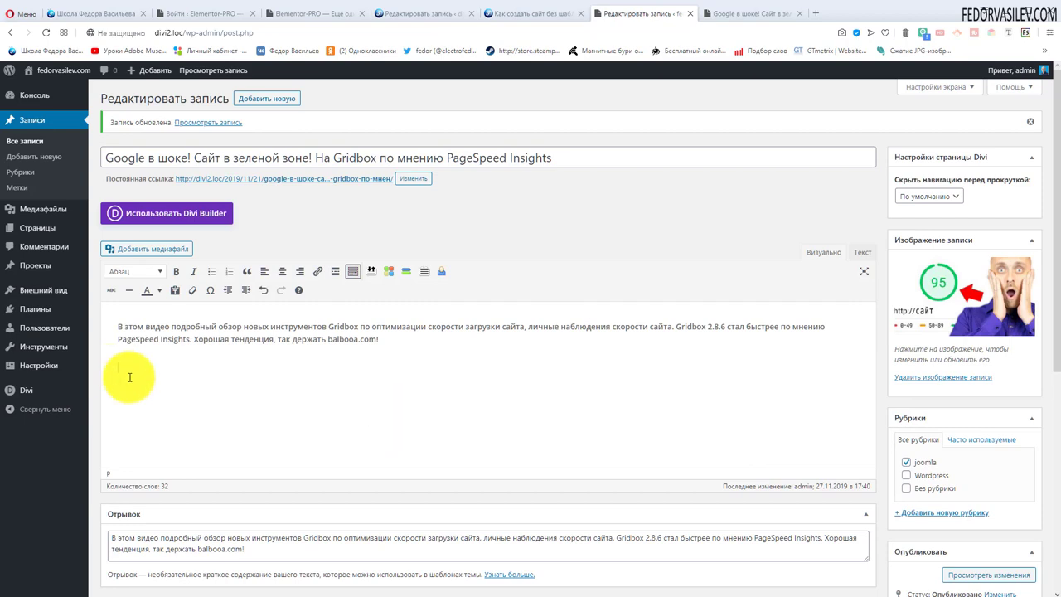
# Step: Insert an ET box shortcode of type shadow with the default content below the post text
pyautogui.click(388, 273)
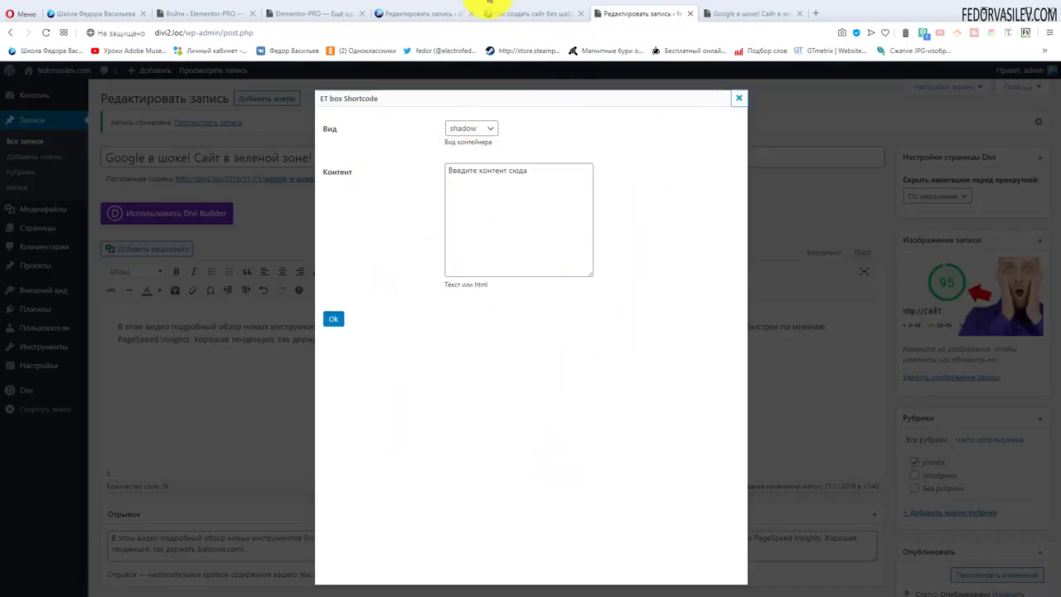
pyautogui.click(467, 127)
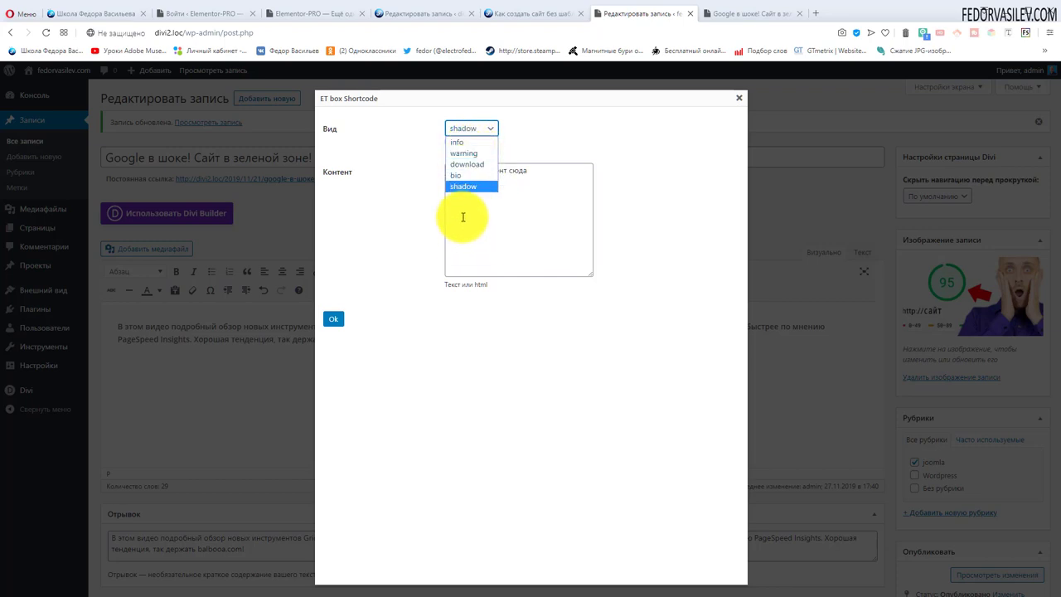
pyautogui.click(464, 187)
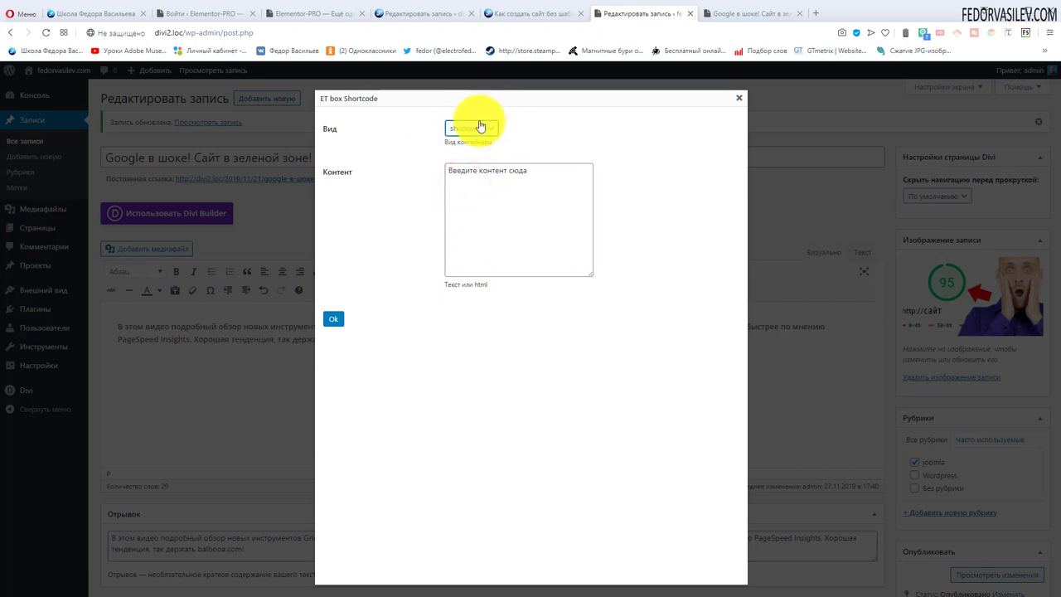
pyautogui.click(481, 178)
pyautogui.moveTo(549, 174); pyautogui.dragTo(439, 173)
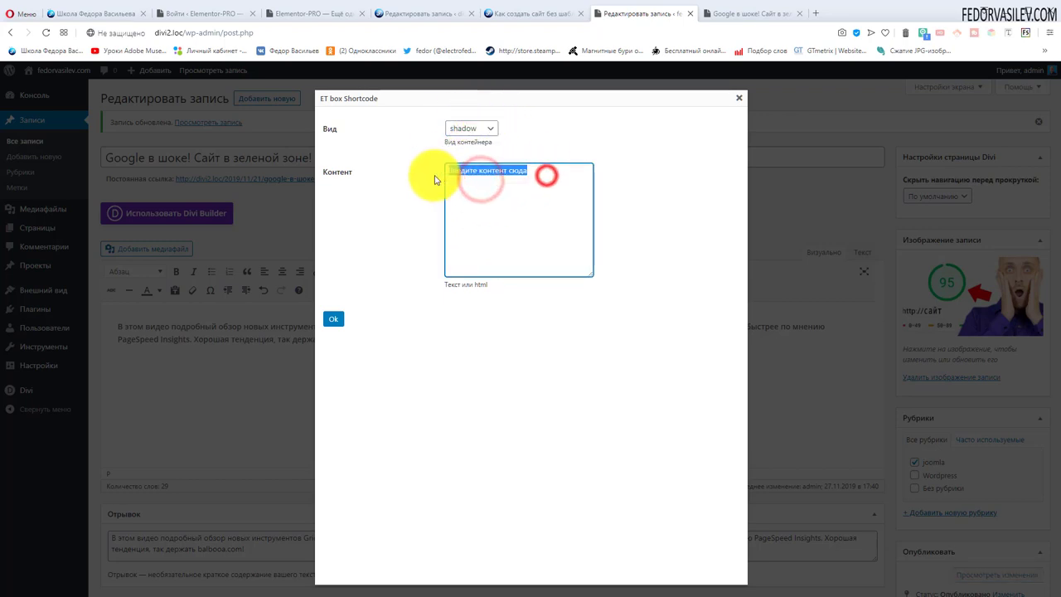
pyautogui.click(335, 323)
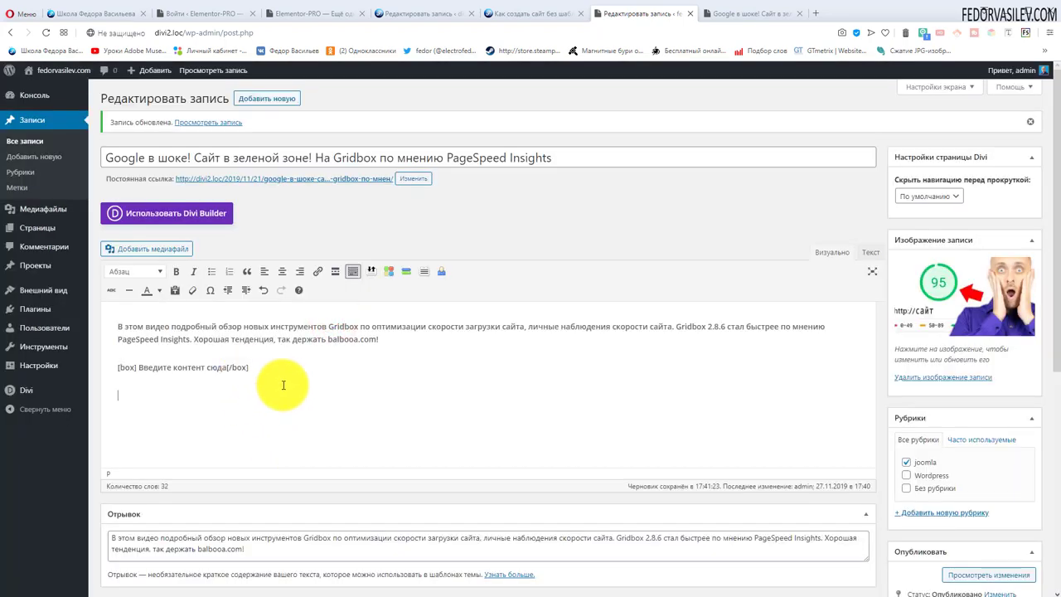
# Step: Insert two more ET box shortcodes below the first, one of type bio and one of type warning, with the default content
pyautogui.click(390, 275)
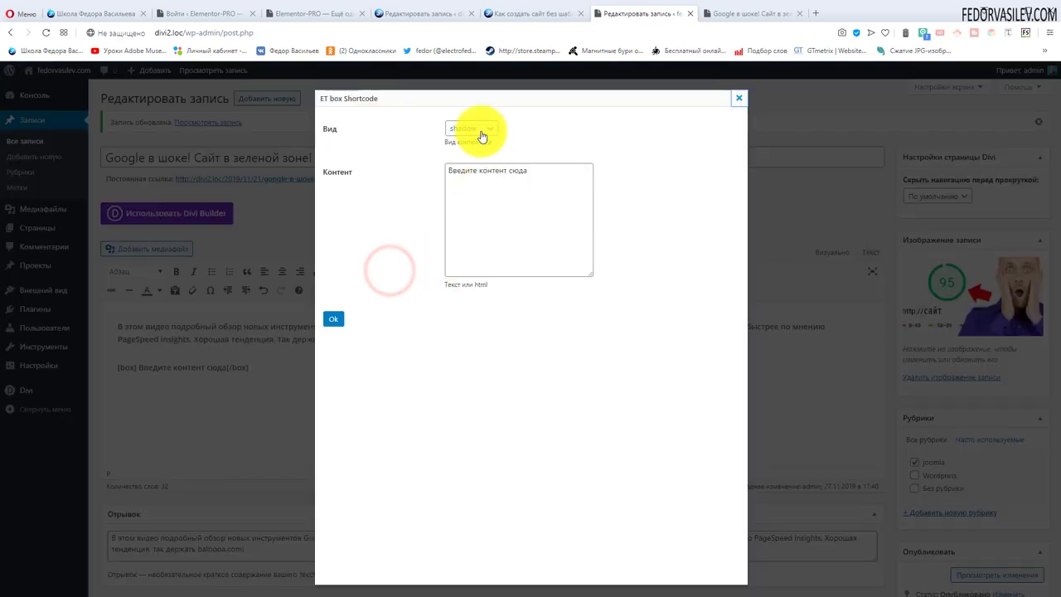
pyautogui.click(333, 318)
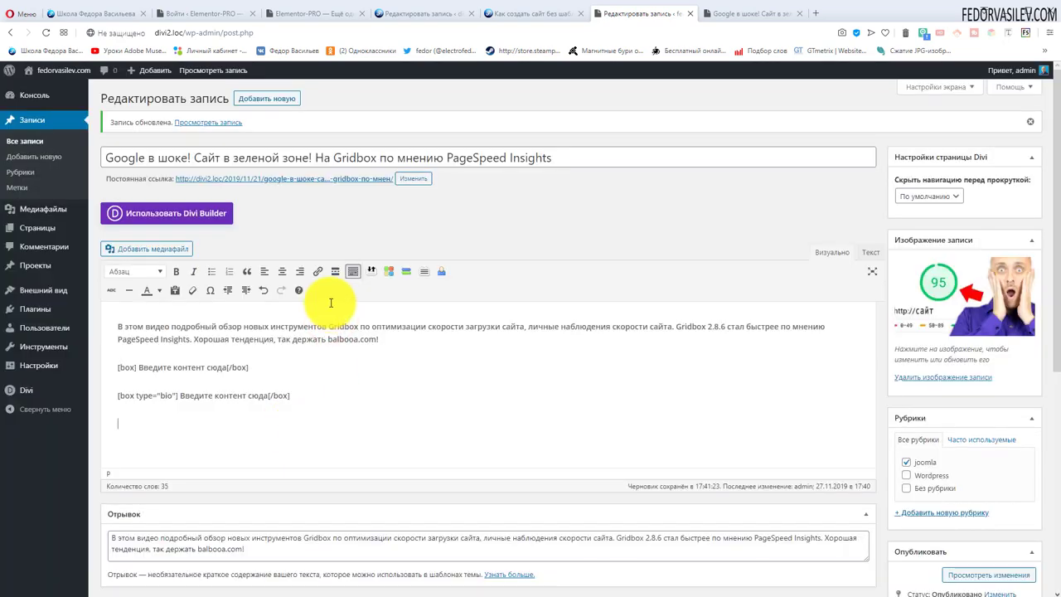
pyautogui.click(389, 271)
pyautogui.click(480, 130)
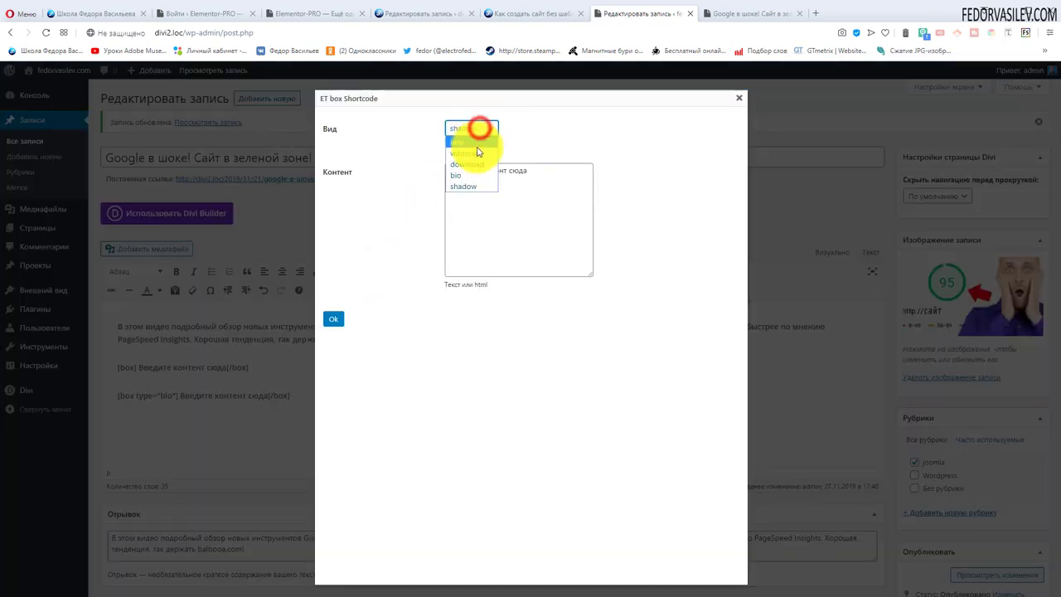
pyautogui.click(466, 153)
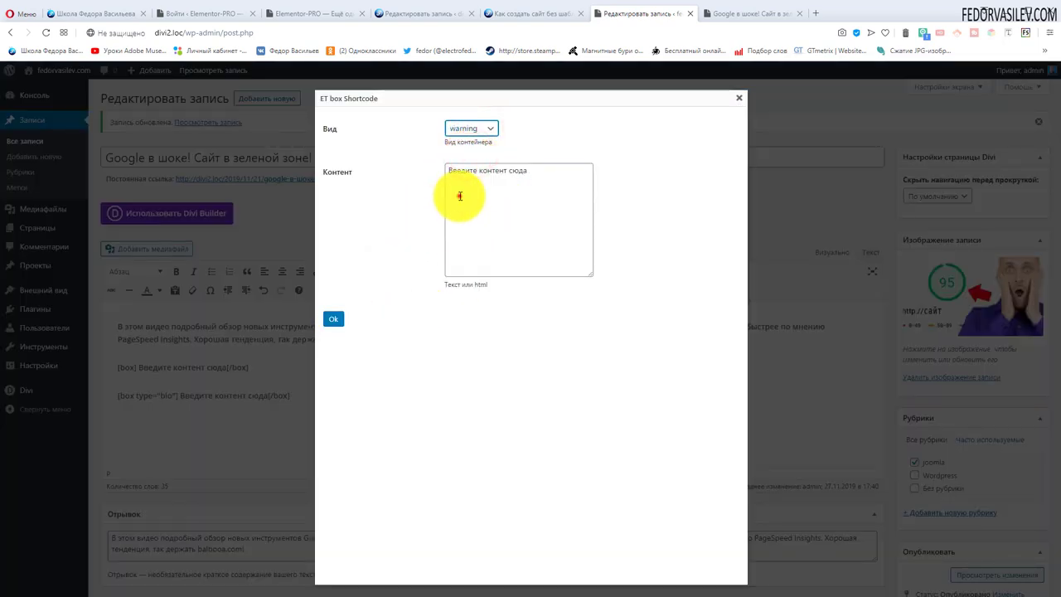
pyautogui.click(458, 194)
pyautogui.moveTo(544, 171); pyautogui.dragTo(407, 171)
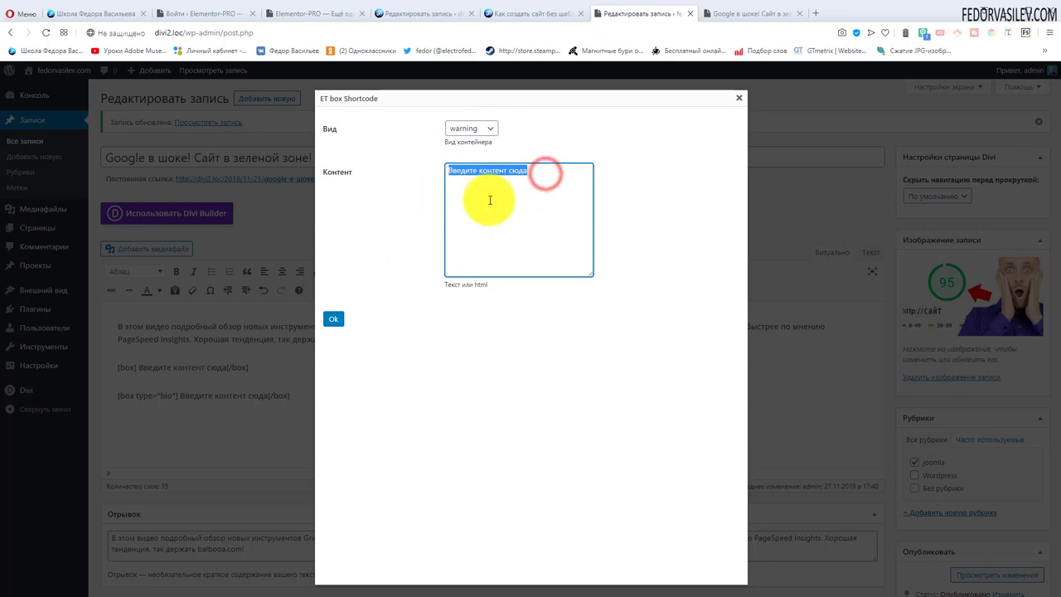
pyautogui.click(453, 197)
pyautogui.click(334, 319)
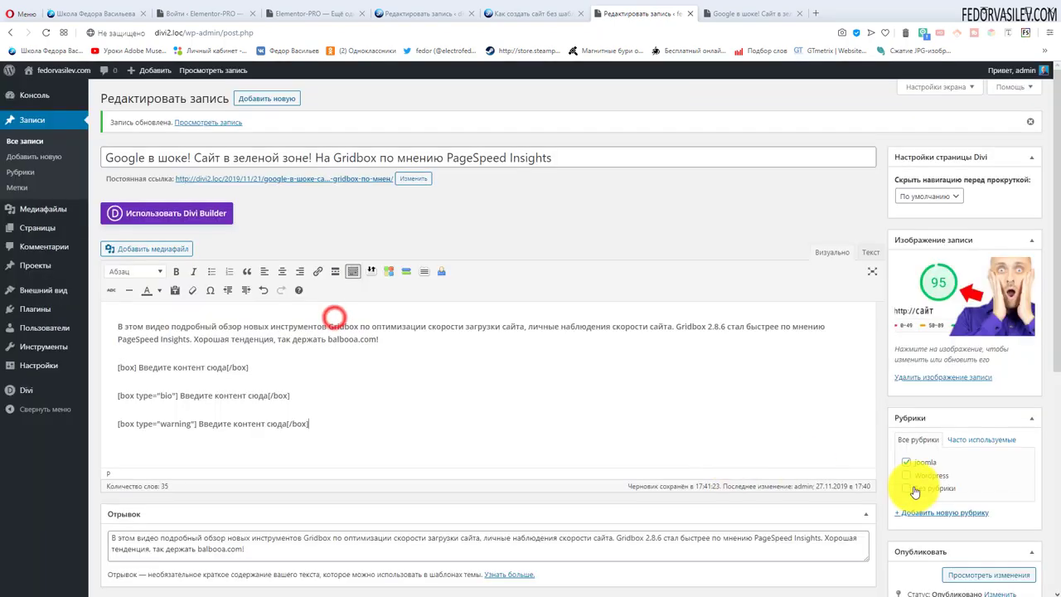
# Step: Update the post with the three box shortcodes and reload its page on the live site
pyautogui.scroll(-3, 979, 456)
pyautogui.click(1008, 409)
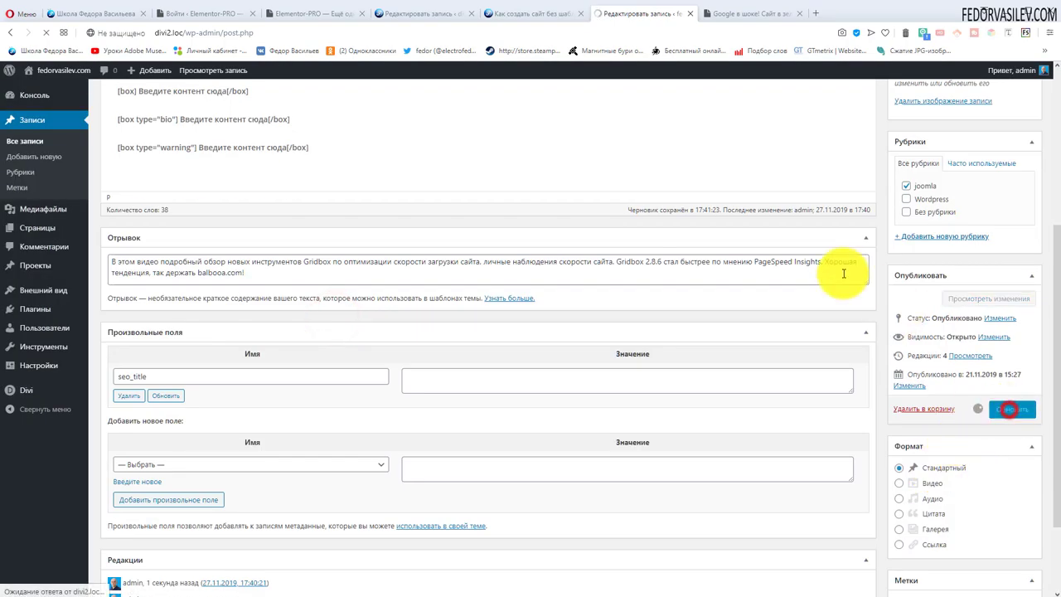
pyautogui.click(724, 14)
pyautogui.click(46, 33)
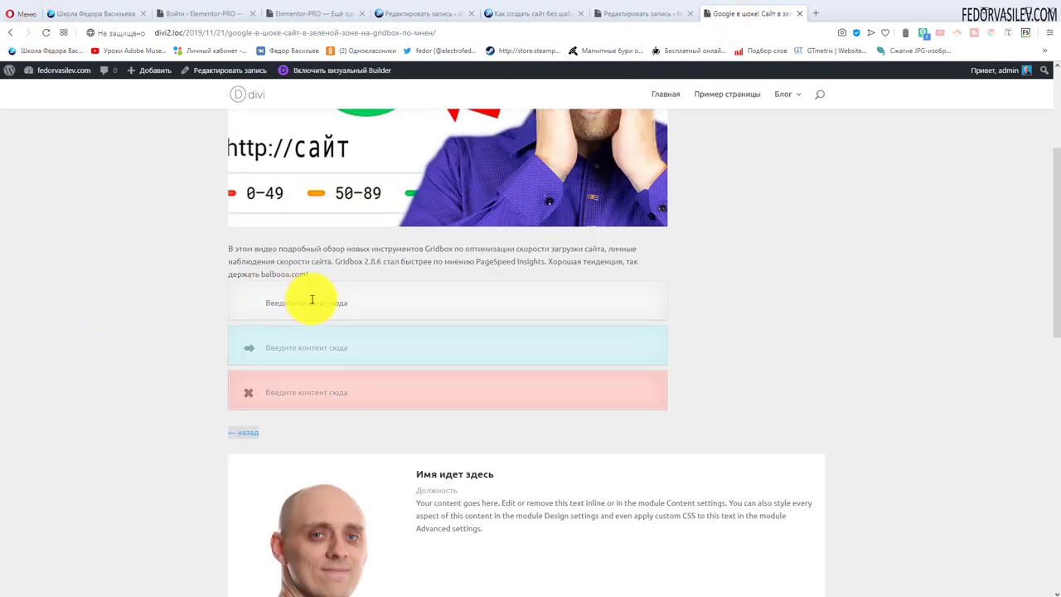
# Step: Examine how the shadow, bio and warning boxes look on the live post page
pyautogui.moveTo(365, 301); pyautogui.dragTo(275, 304)
pyautogui.click(191, 329)
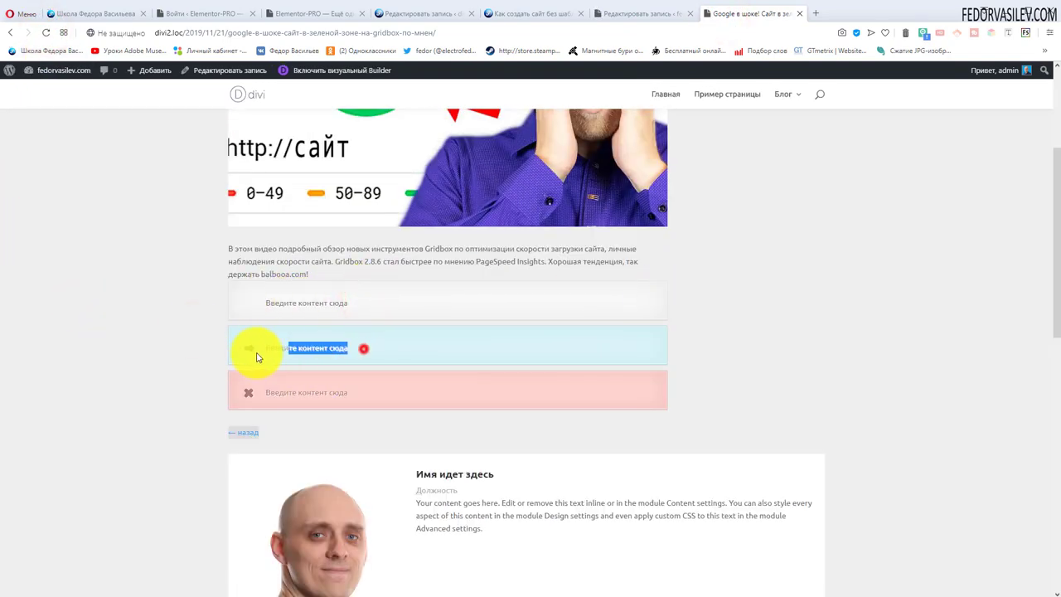
pyautogui.click(142, 360)
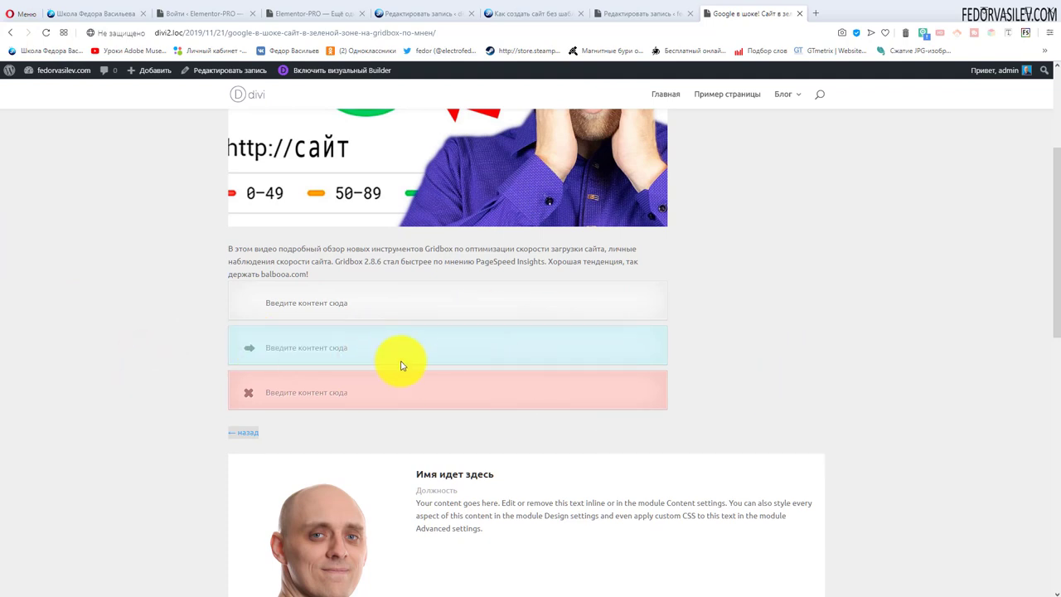
pyautogui.click(159, 375)
pyautogui.scroll(-1, 282, 323)
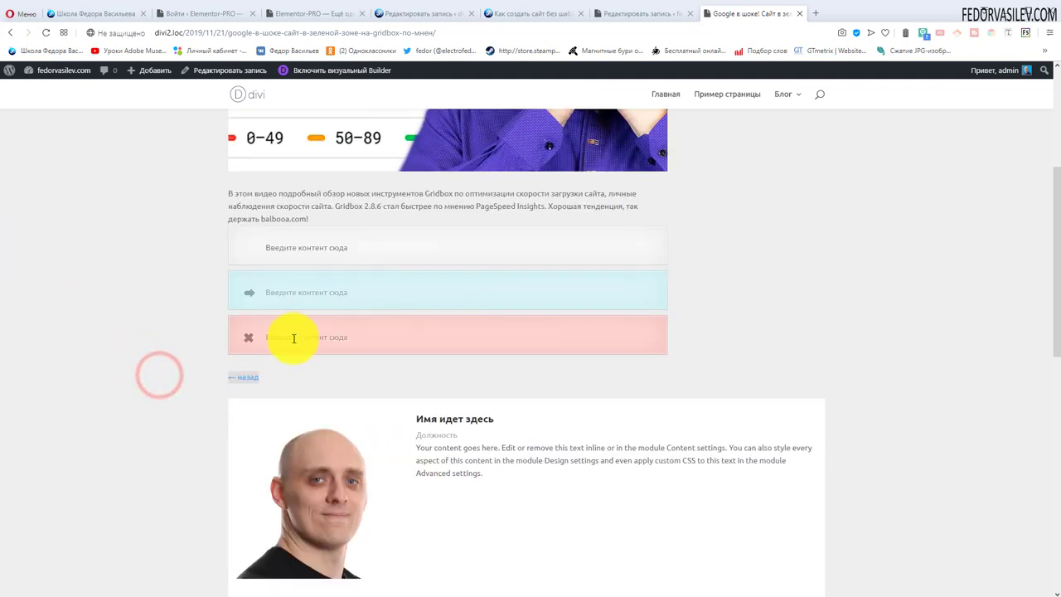
pyautogui.scroll(1, 350, 311)
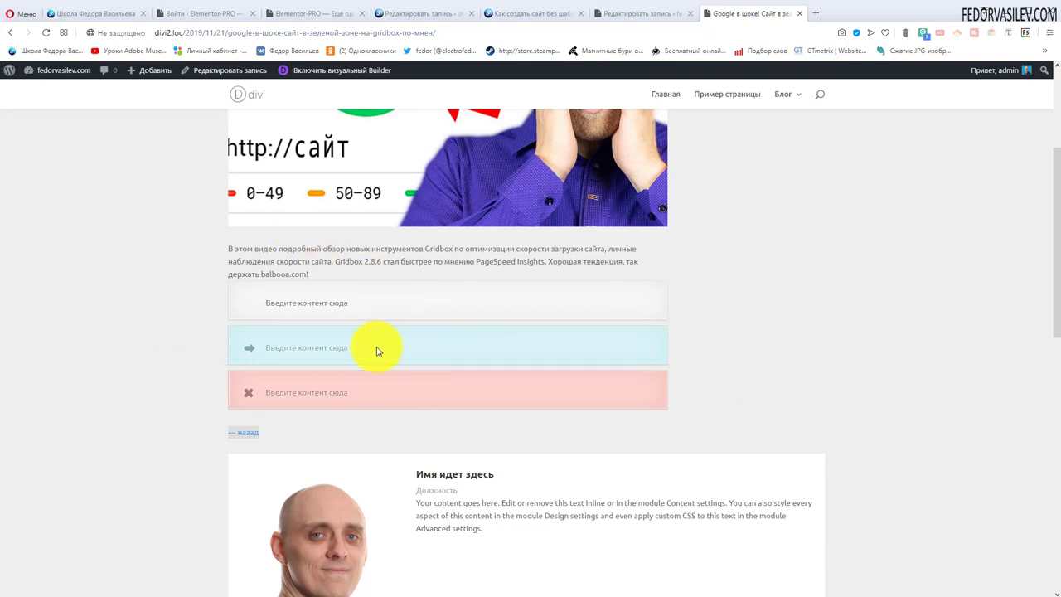
# Step: Start an ET button shortcode in the post with the default # link, type icon and color orange
pyautogui.hotkey('ctrl', 'shift', 'Tab')
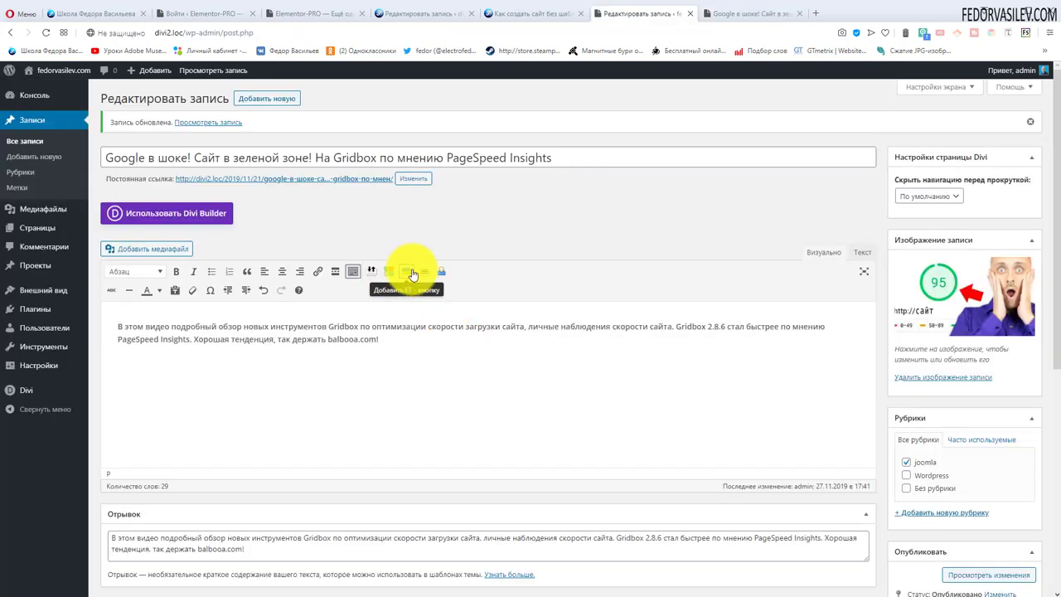
pyautogui.click(409, 274)
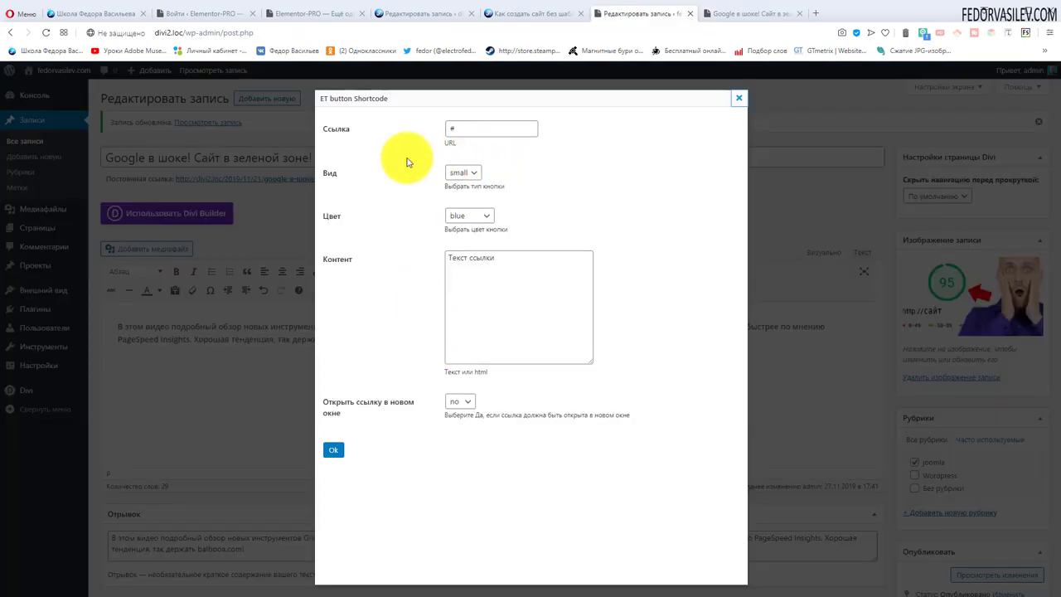
pyautogui.click(462, 127)
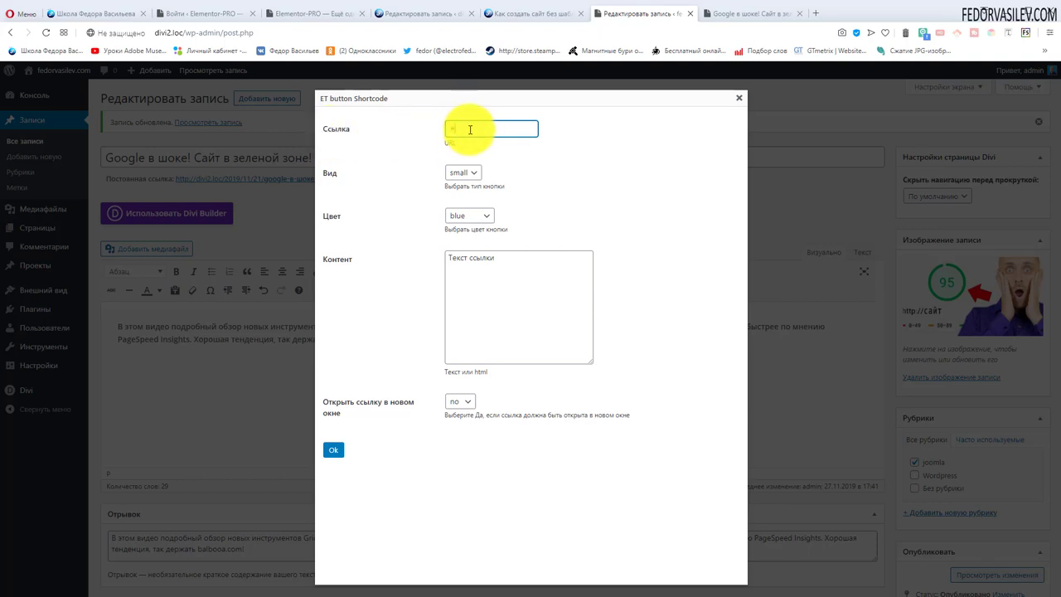
pyautogui.click(460, 128)
pyautogui.doubleClick(464, 127)
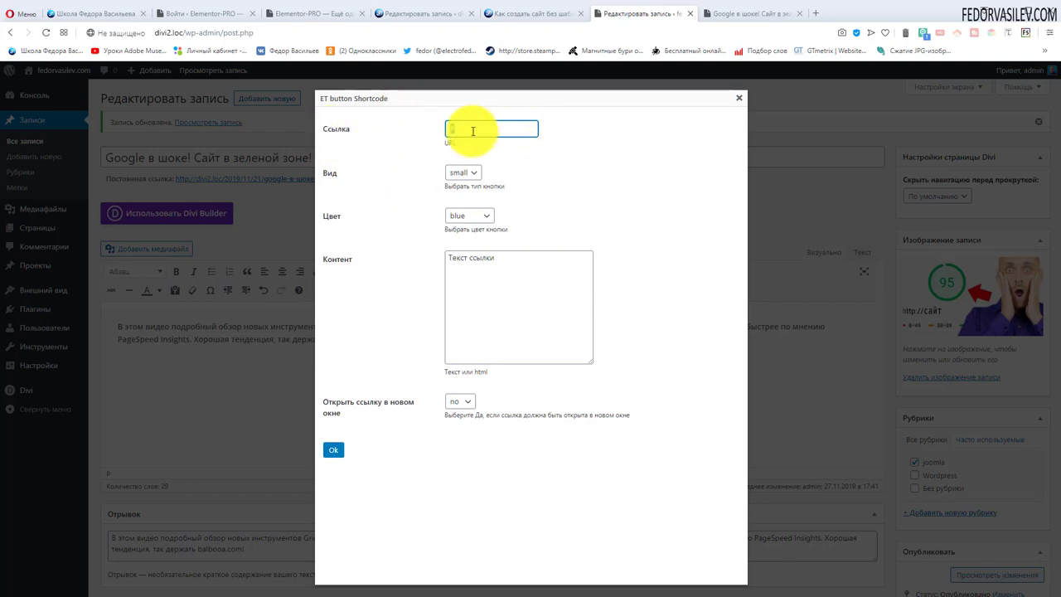
pyautogui.click(473, 173)
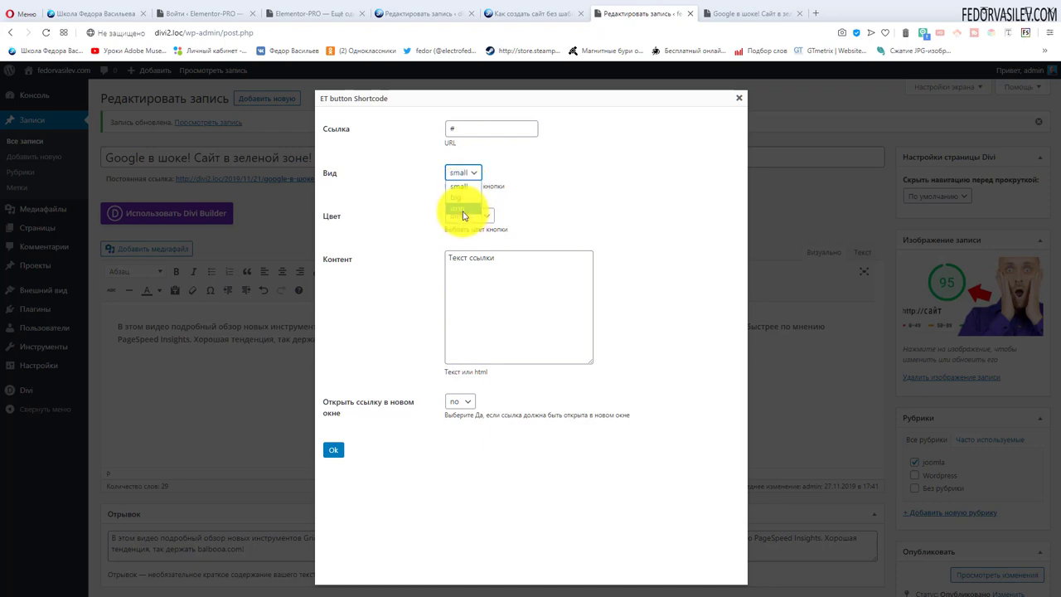
pyautogui.click(463, 216)
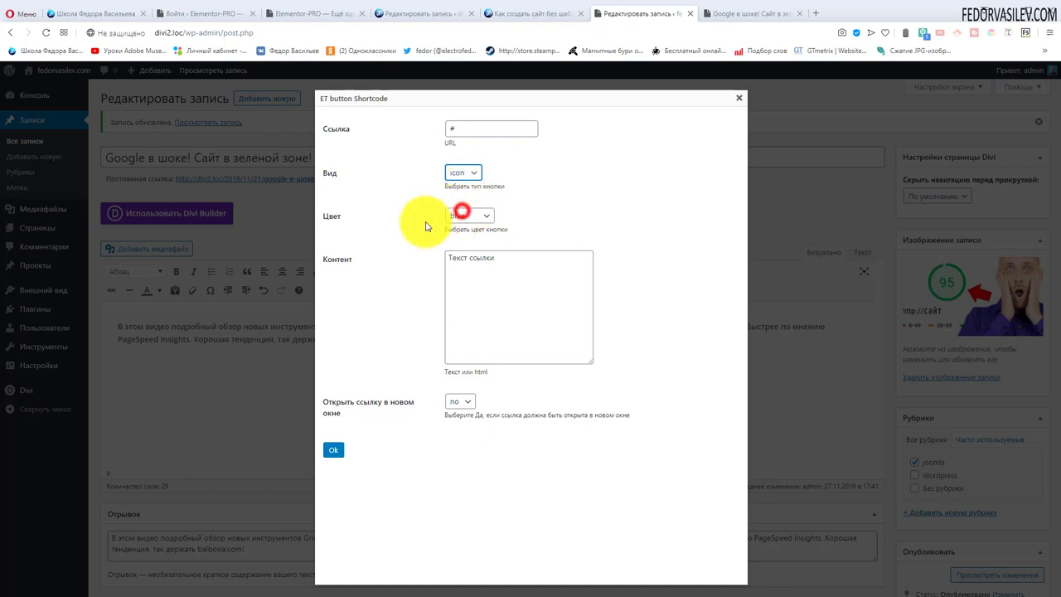
pyautogui.click(478, 217)
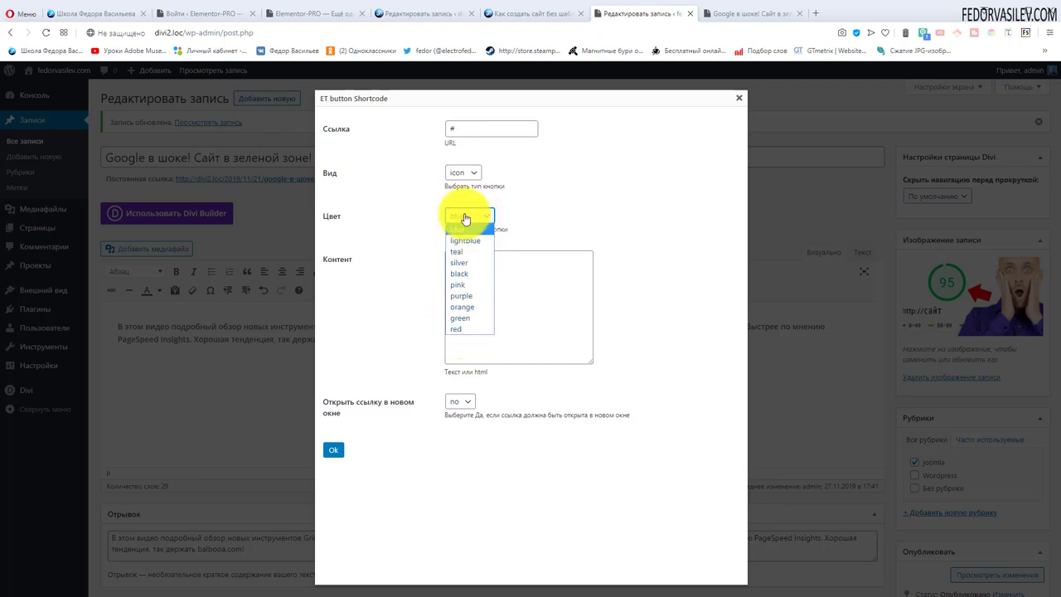
pyautogui.click(471, 307)
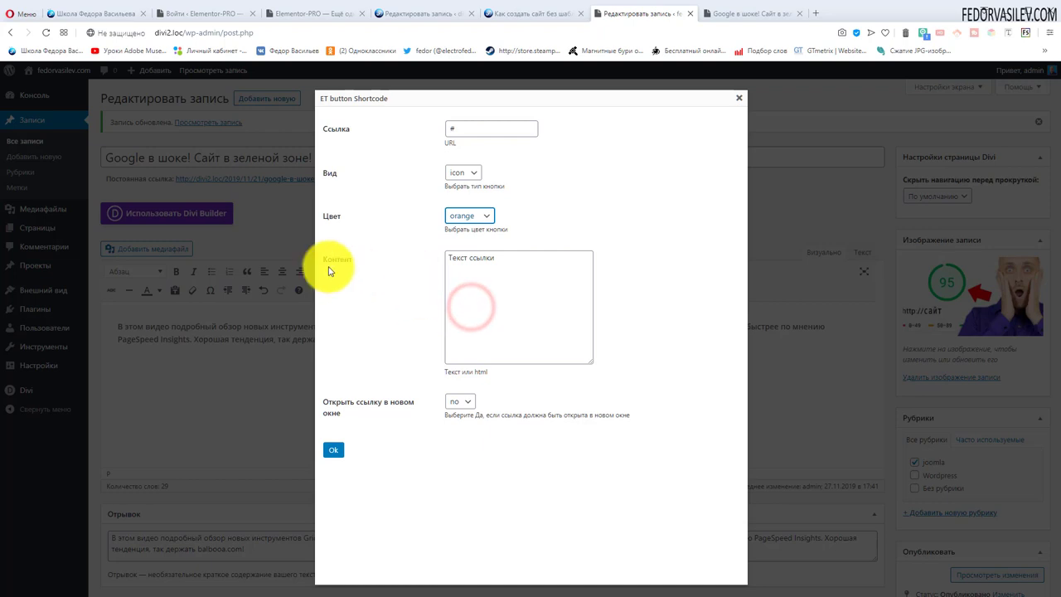
# Step: Make the button's link open in a new window and insert the shortcode with its default text
pyautogui.click(510, 259)
pyautogui.moveTo(510, 259); pyautogui.dragTo(446, 257)
pyautogui.click(457, 404)
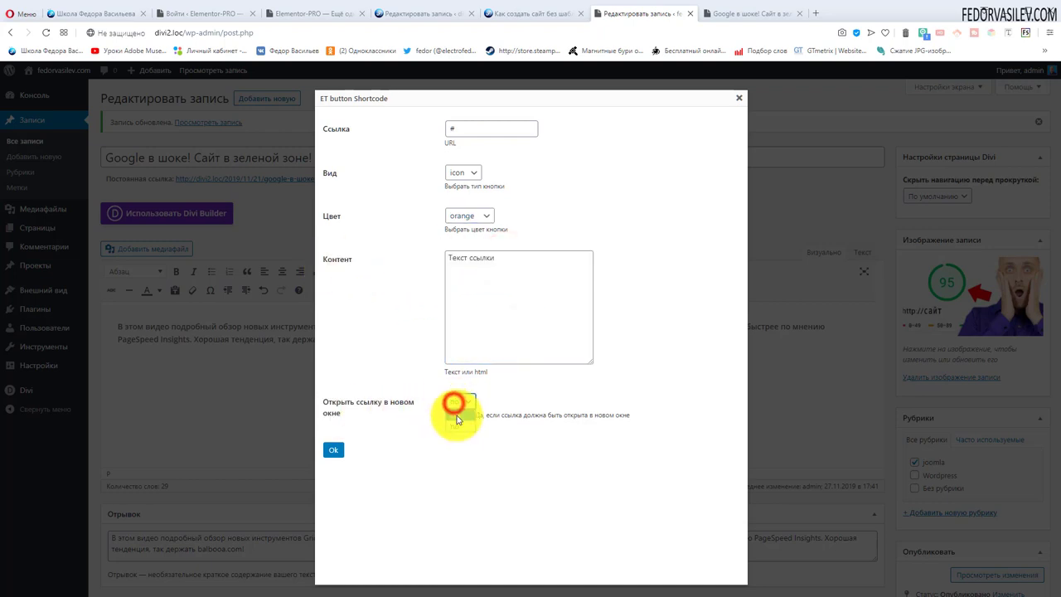
pyautogui.click(459, 421)
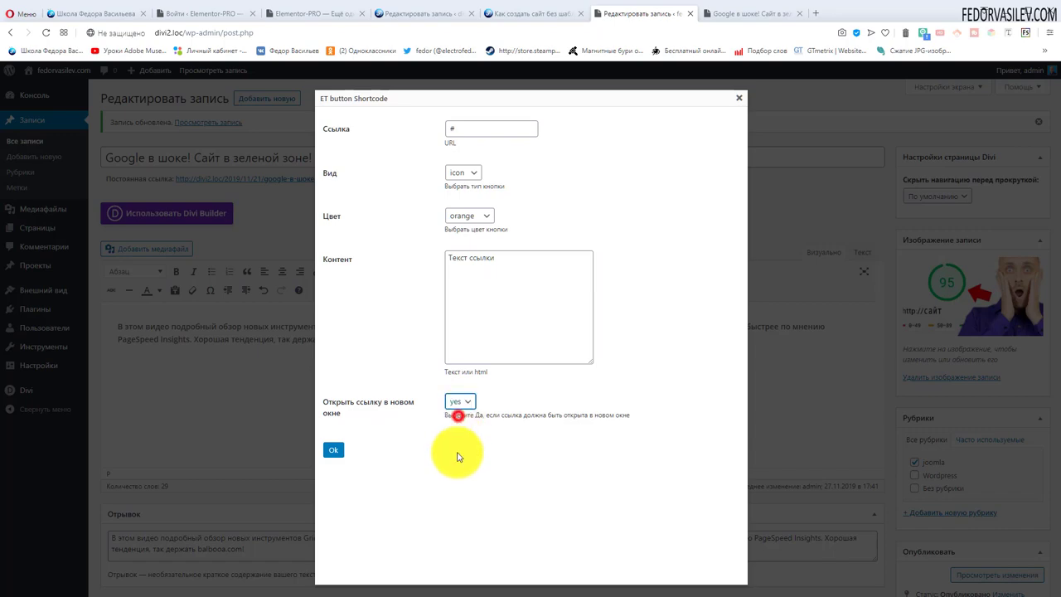
pyautogui.click(328, 453)
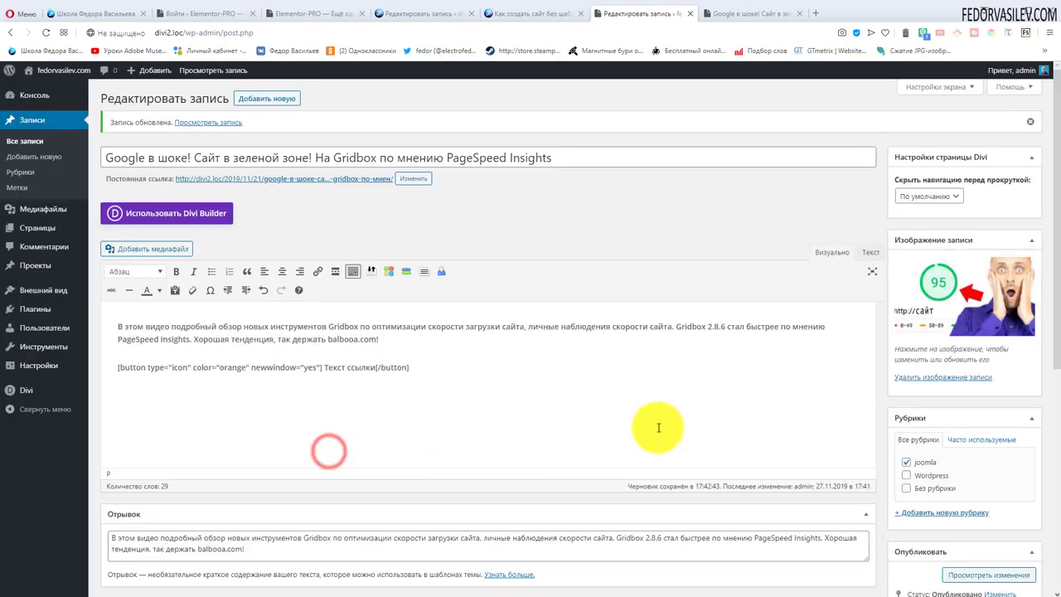
# Step: Update the post with the icon button shortcode and reload its page on the live site
pyautogui.scroll(-3, 907, 450)
pyautogui.click(1003, 463)
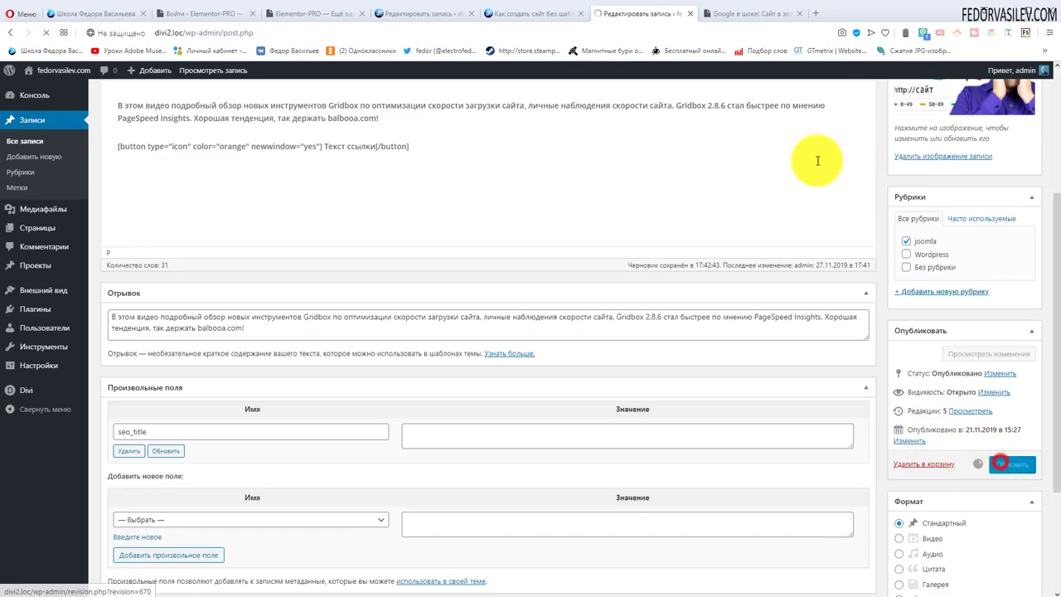
pyautogui.click(734, 15)
pyautogui.click(45, 33)
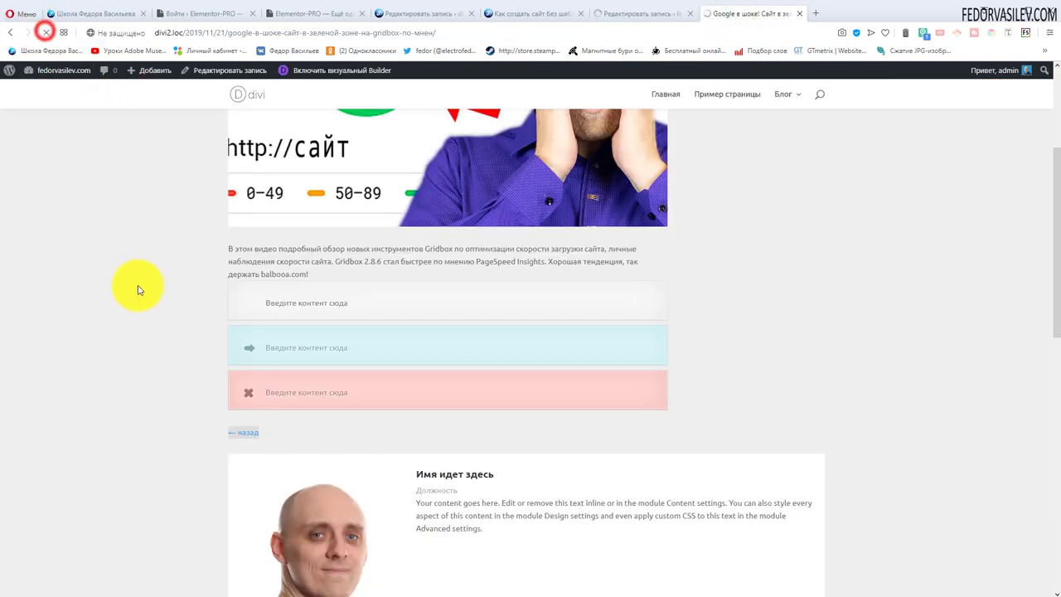
# Step: Find the icon button on the live page, test that its link opens a new tab, and close that tab
pyautogui.scroll(-2, 749, 419)
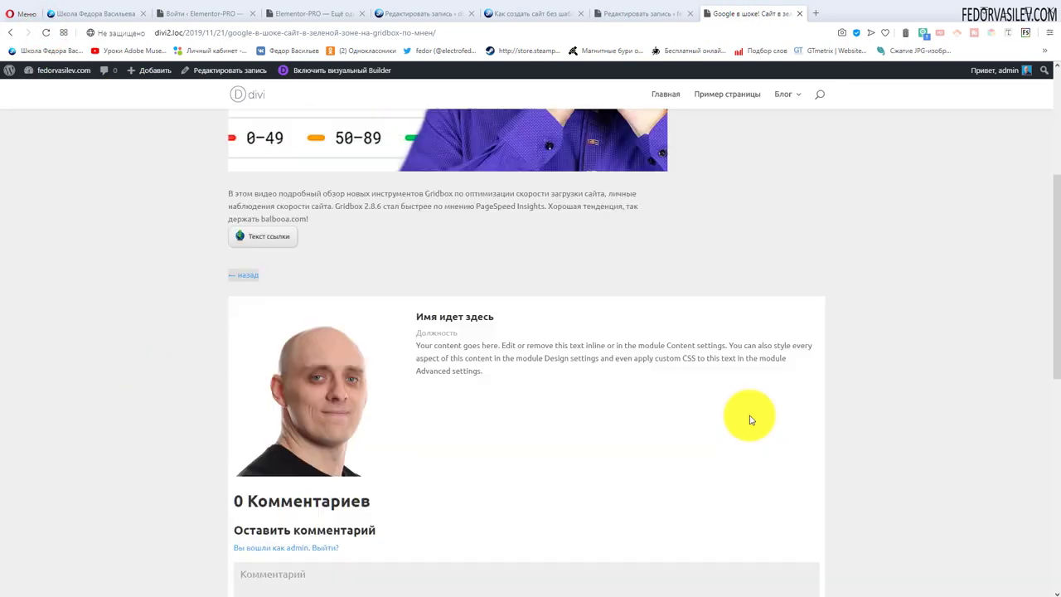
pyautogui.scroll(2, 379, 462)
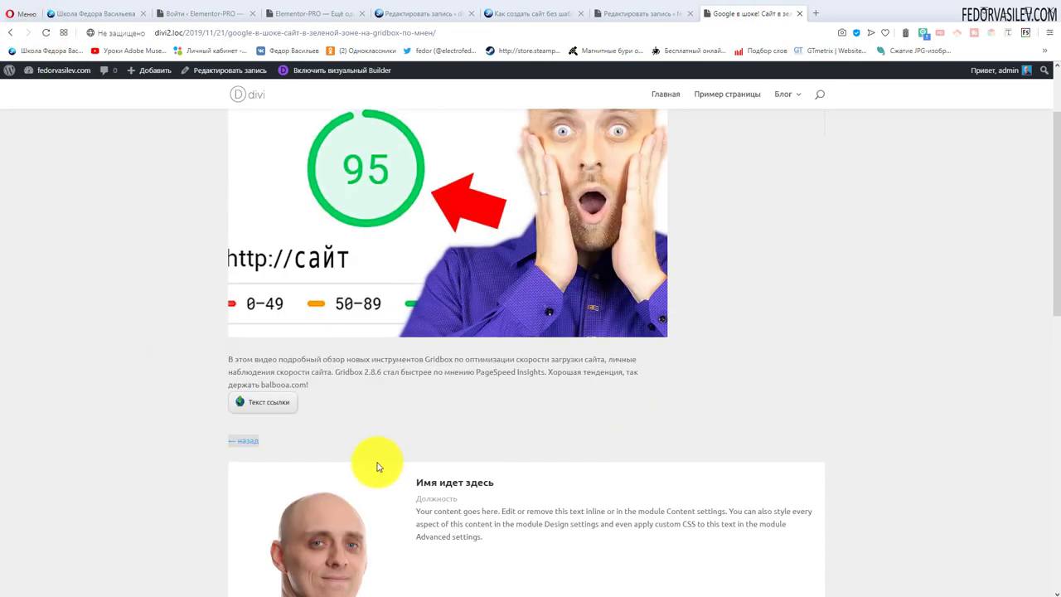
pyautogui.click(239, 410)
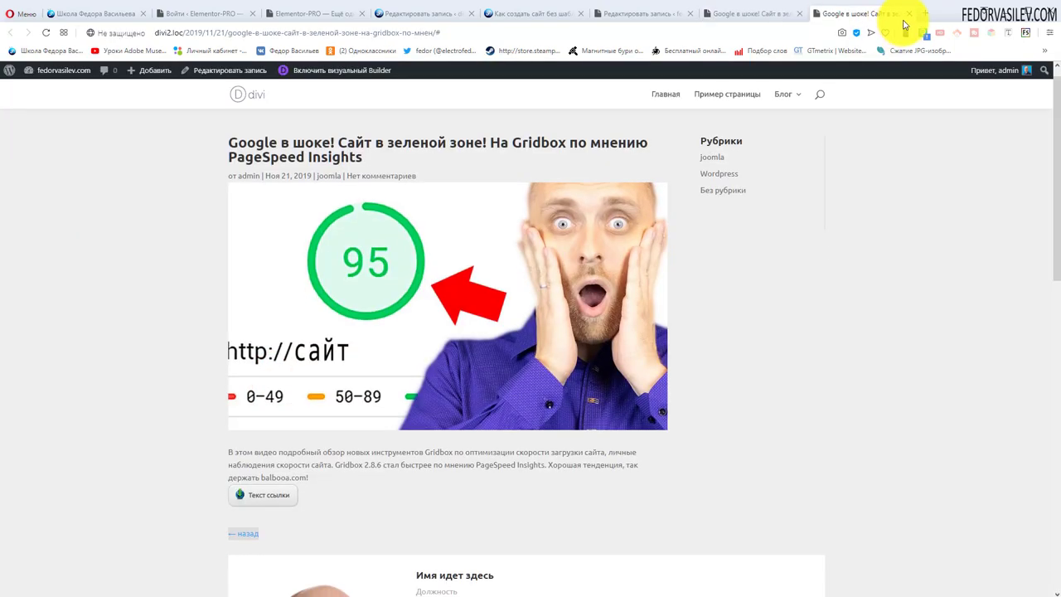
pyautogui.click(909, 14)
# Step: Insert a second ET button shortcode below the first, of type big and color orange, with the default text
pyautogui.click(406, 271)
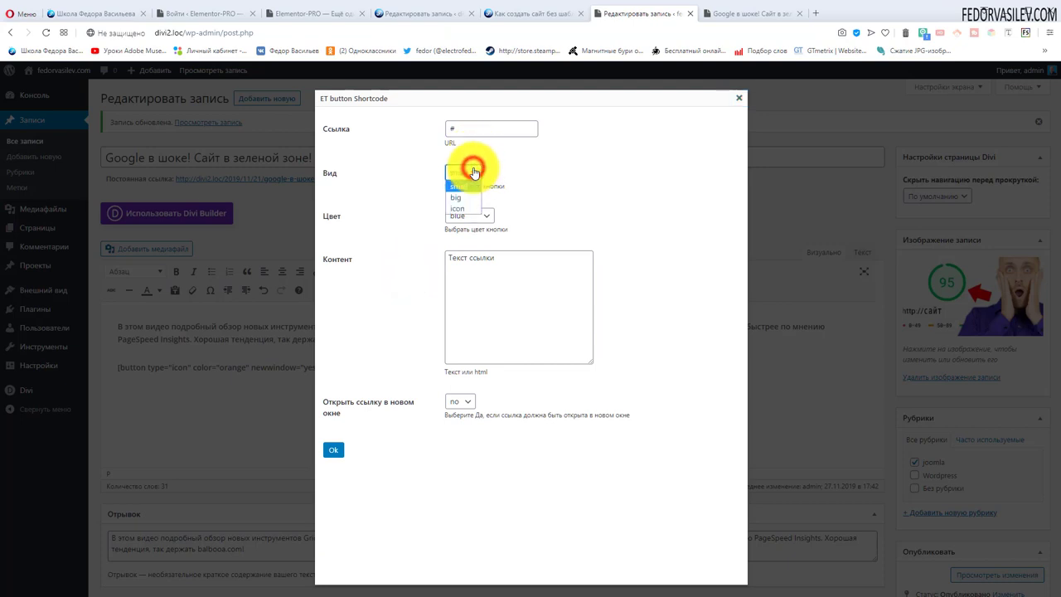
pyautogui.click(462, 187)
pyautogui.click(461, 198)
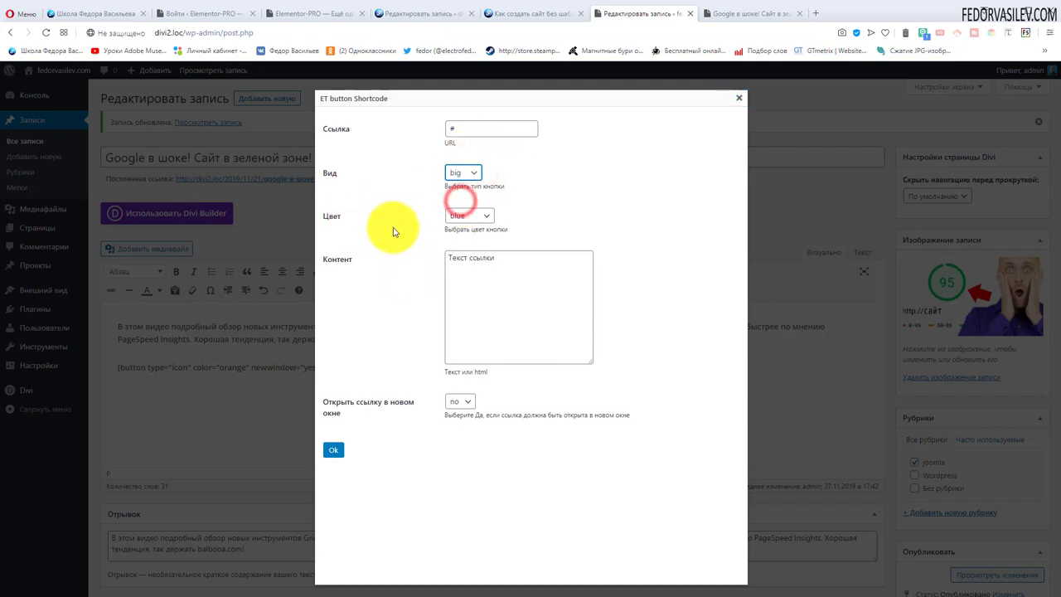
pyautogui.click(481, 216)
pyautogui.click(482, 309)
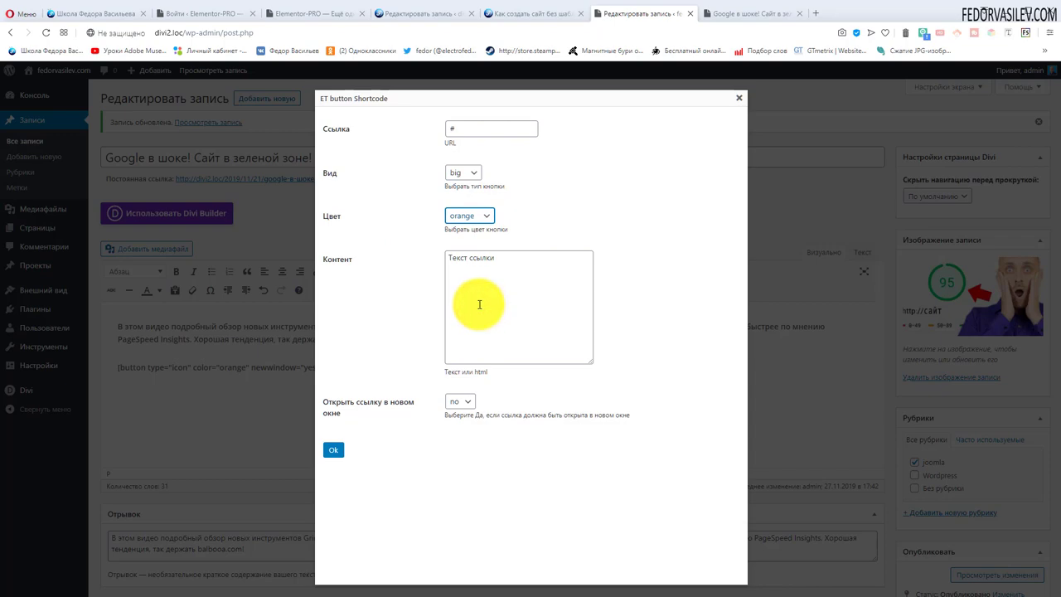
pyautogui.click(330, 455)
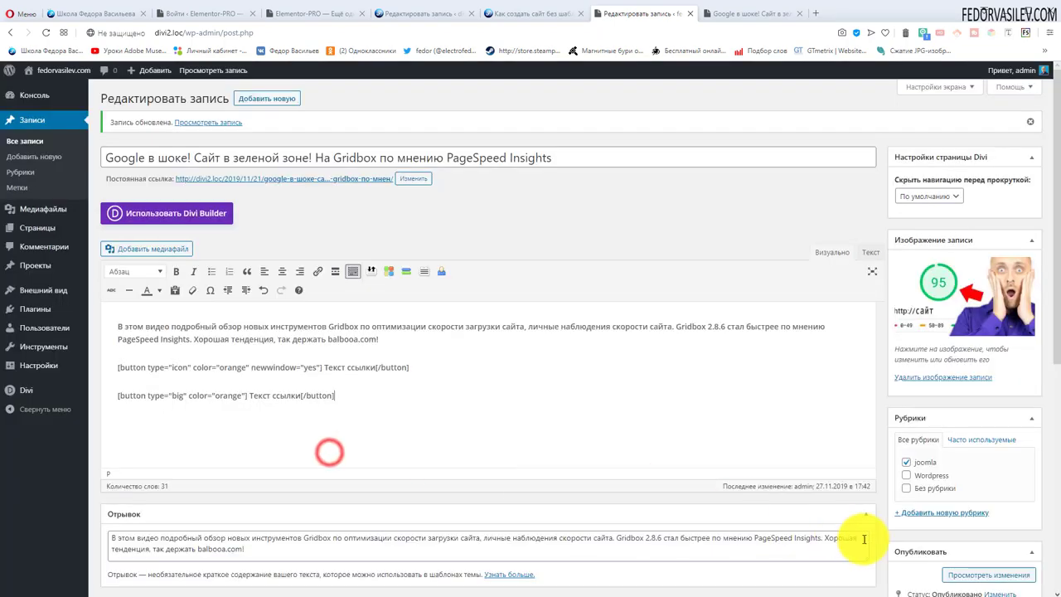
# Step: Update the post with both button shortcodes and reload the live page to see the big orange button
pyautogui.scroll(-2, 867, 533)
pyautogui.click(1010, 519)
pyautogui.click(734, 13)
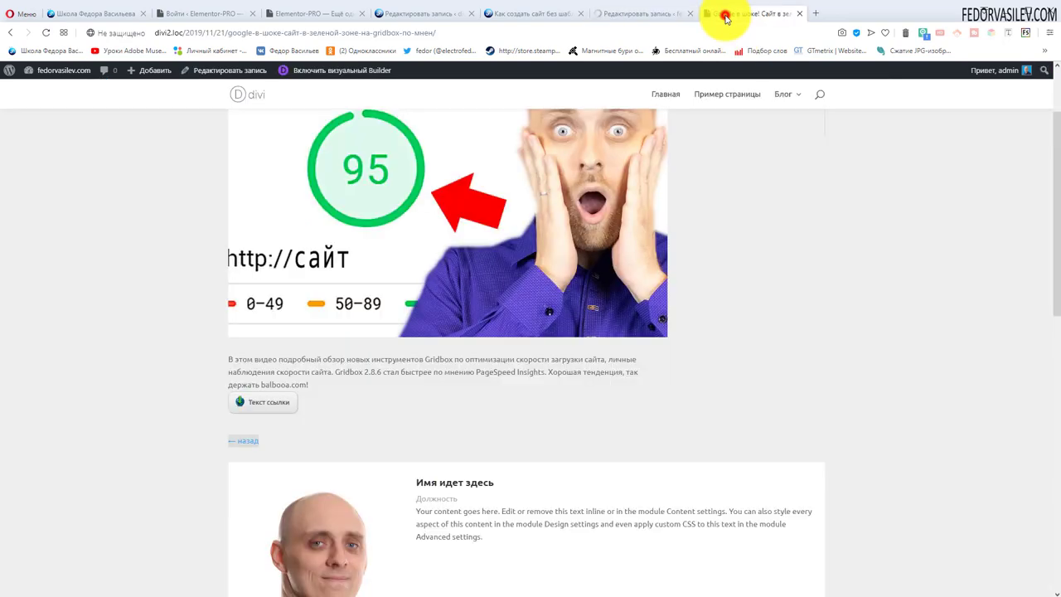
pyautogui.click(45, 33)
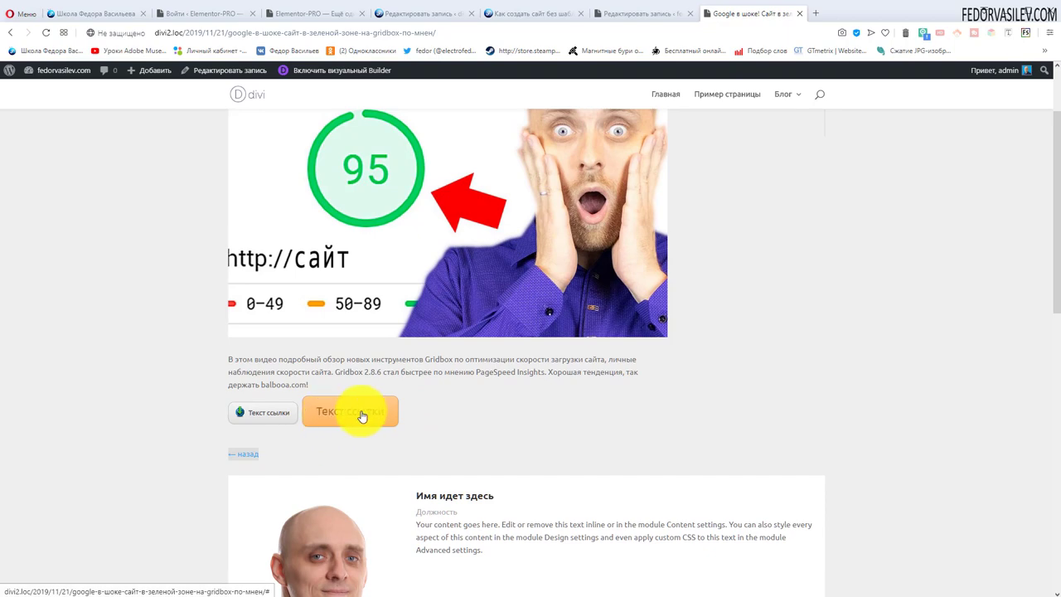
# Step: Start an ET tabs shortcode in the post with type top tabs, the slide effect and automatic animation set to yes
pyautogui.hotkey('ctrl', 'shift', 'Tab')
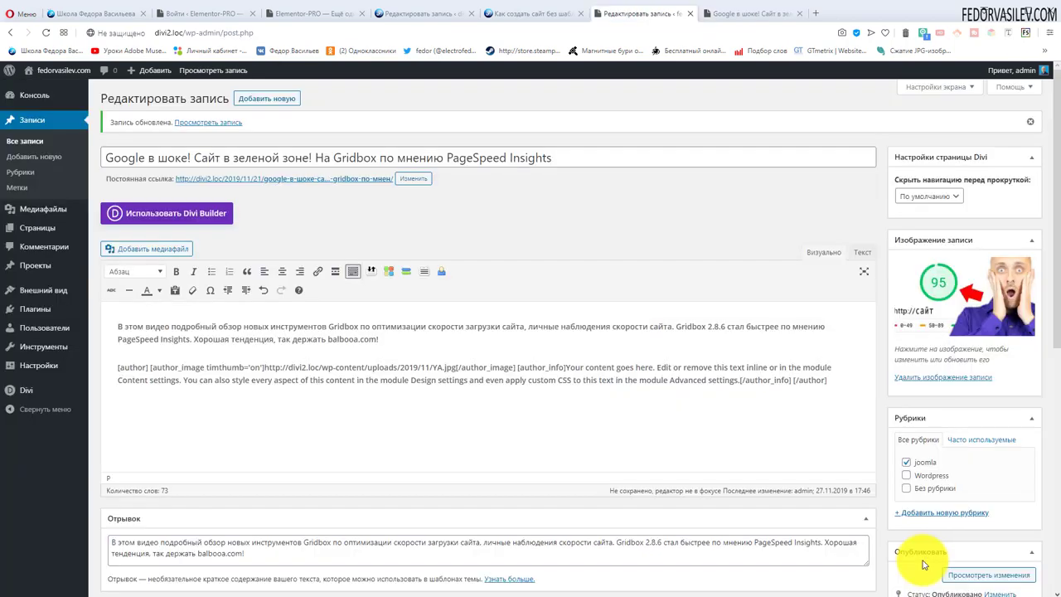
pyautogui.click(425, 274)
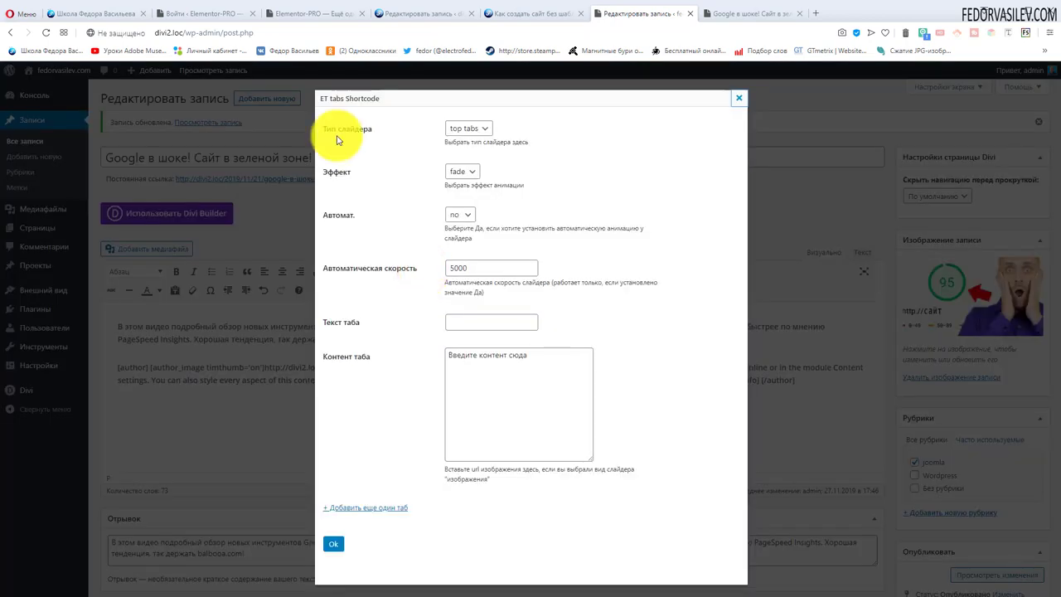
pyautogui.click(545, 127)
pyautogui.click(465, 128)
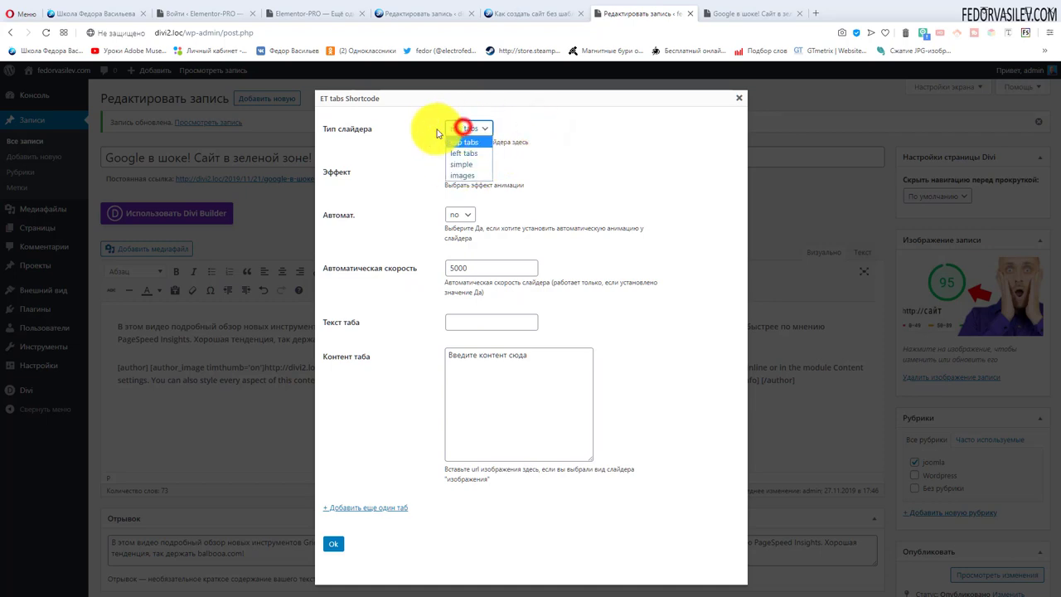
pyautogui.click(596, 138)
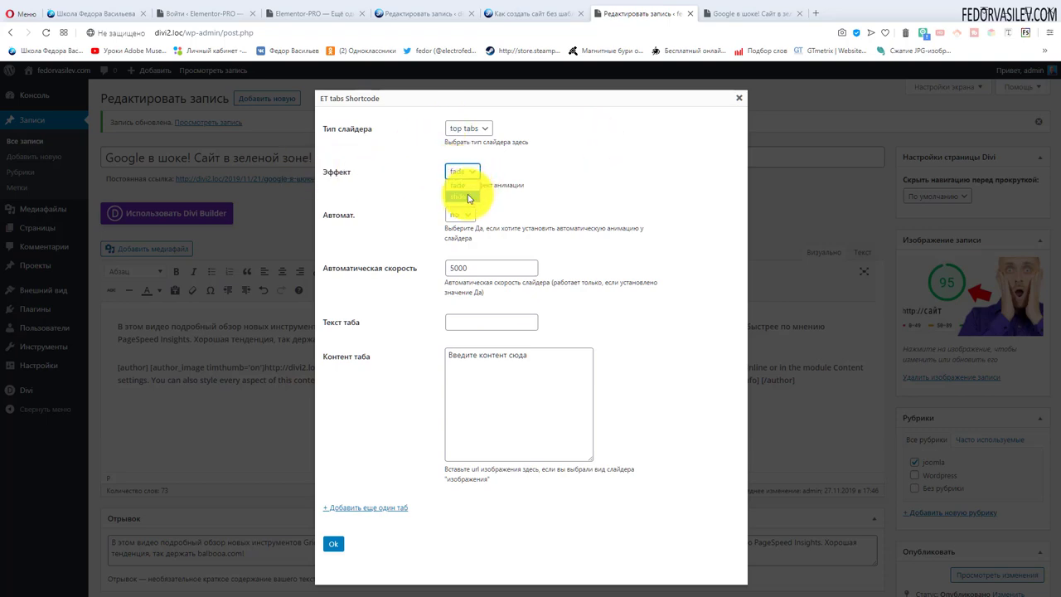
pyautogui.click(466, 196)
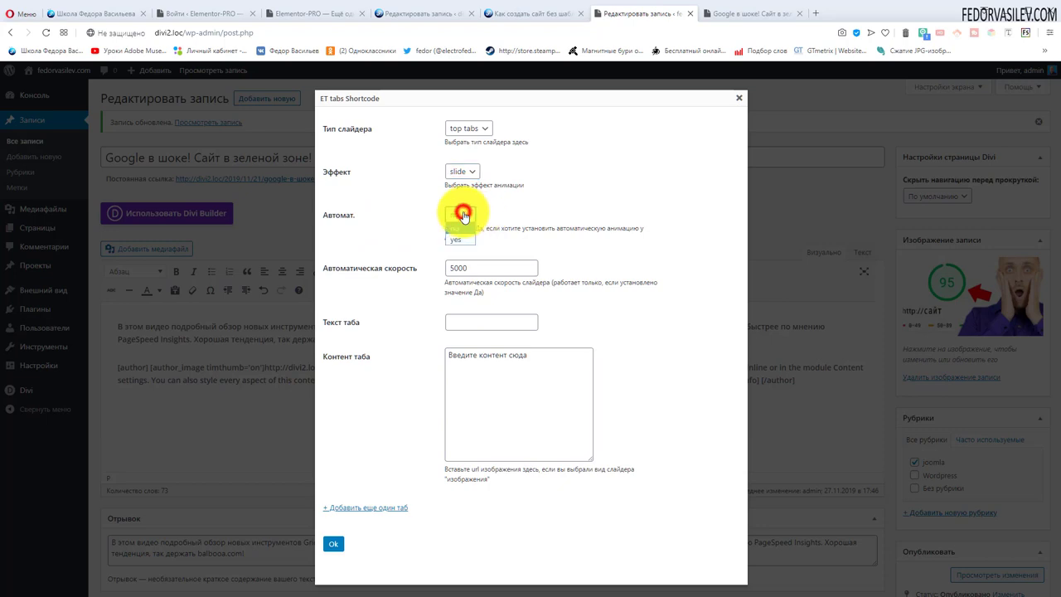
pyautogui.click(458, 239)
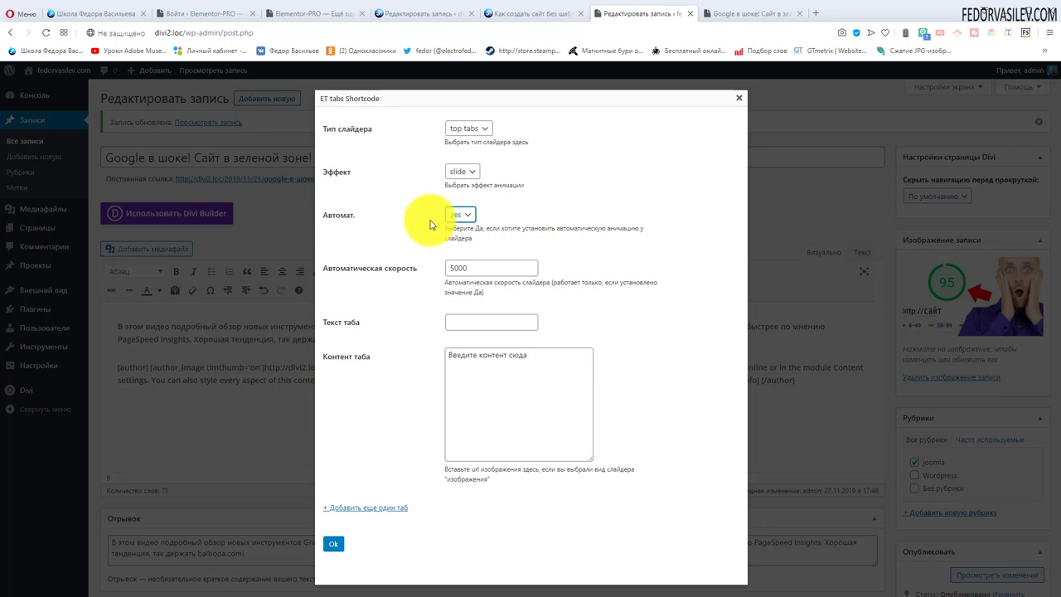
pyautogui.click(456, 214)
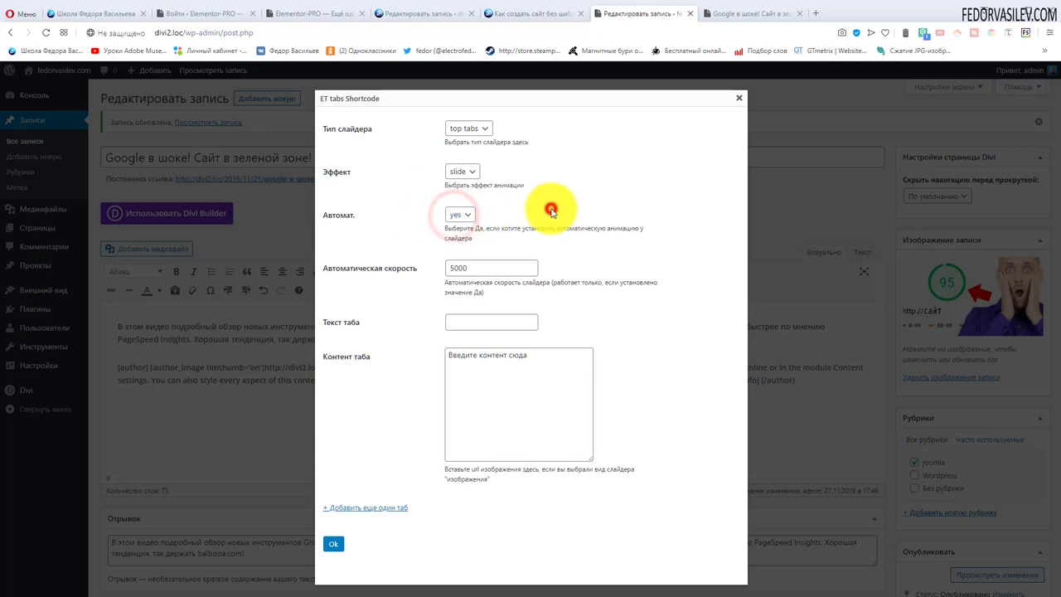
# Step: Set the automatic speed to 5000 and the first tab's text to "демо", keeping the default tab content
pyautogui.doubleClick(465, 267)
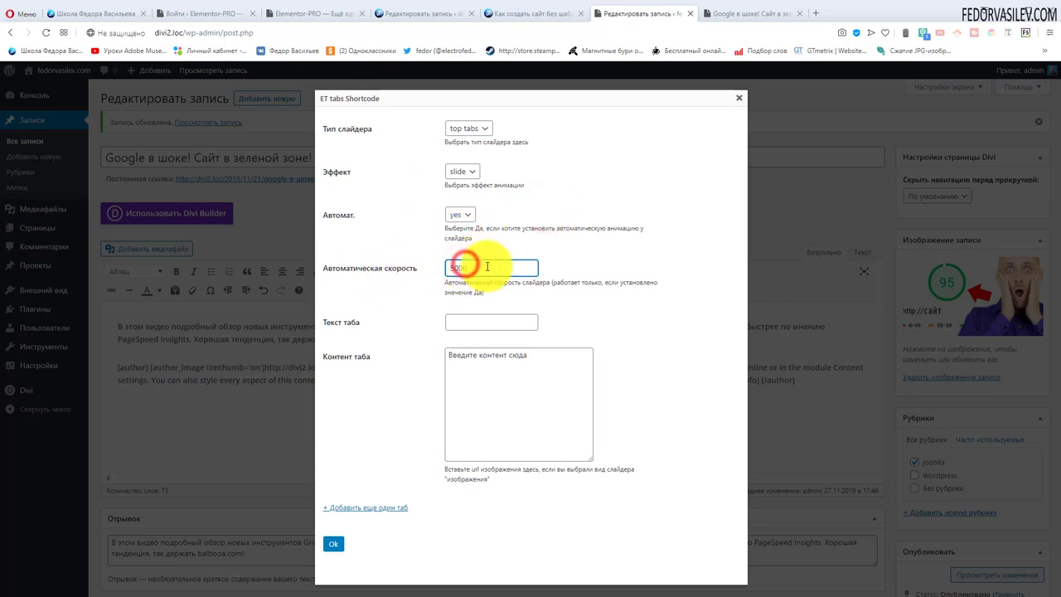
pyautogui.press('BackSpace')
pyautogui.write('5000')
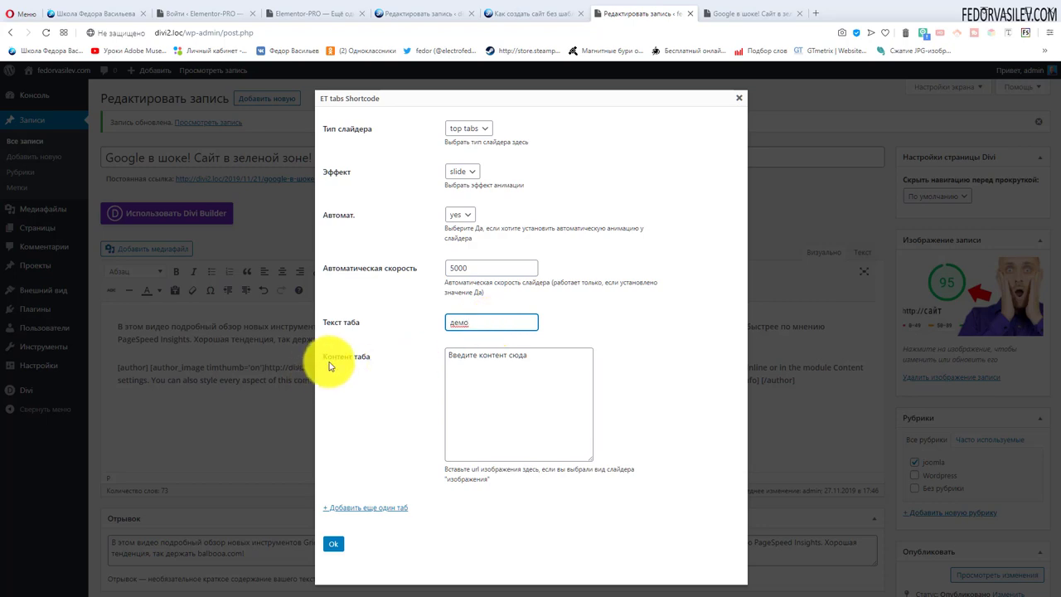
pyautogui.click(502, 363)
pyautogui.moveTo(542, 352); pyautogui.dragTo(434, 351)
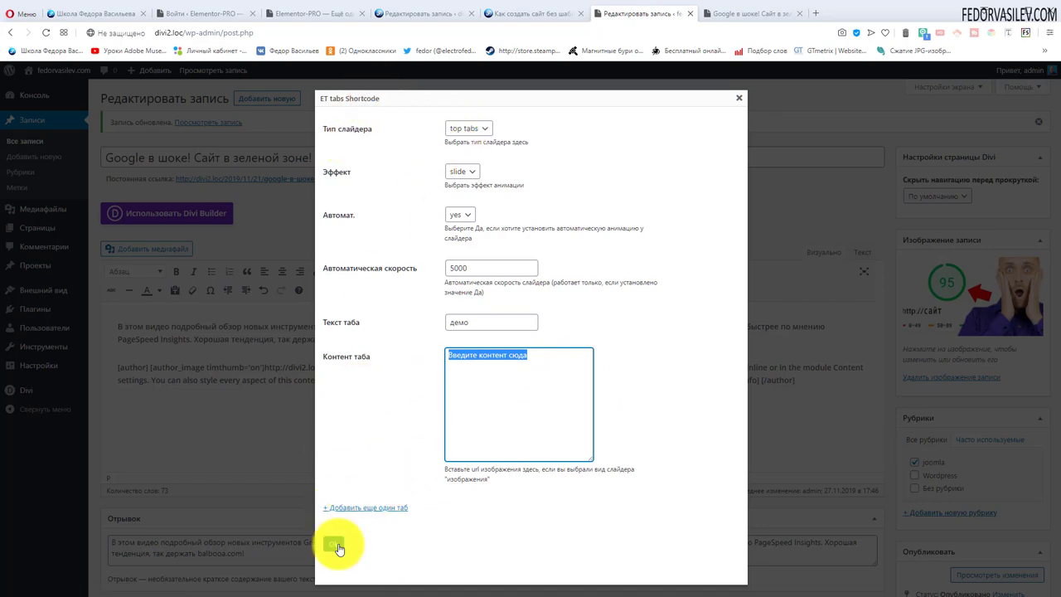
# Step: Add a second tab to the ET tabs shortcode with the text "демо 2", keeping the default tab content
pyautogui.click(386, 507)
pyautogui.scroll(-2, 398, 462)
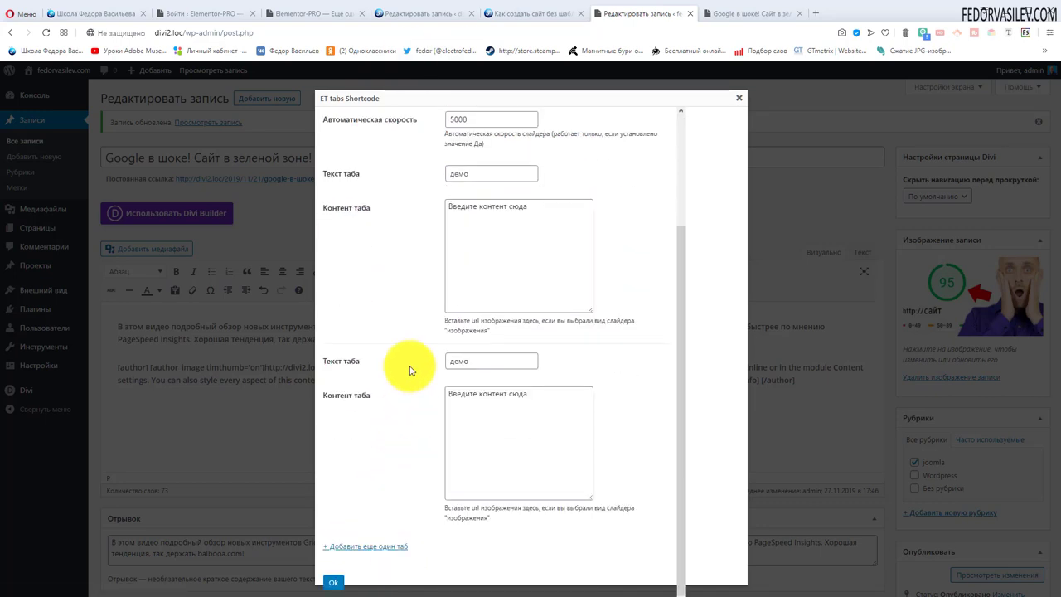
pyautogui.click(481, 361)
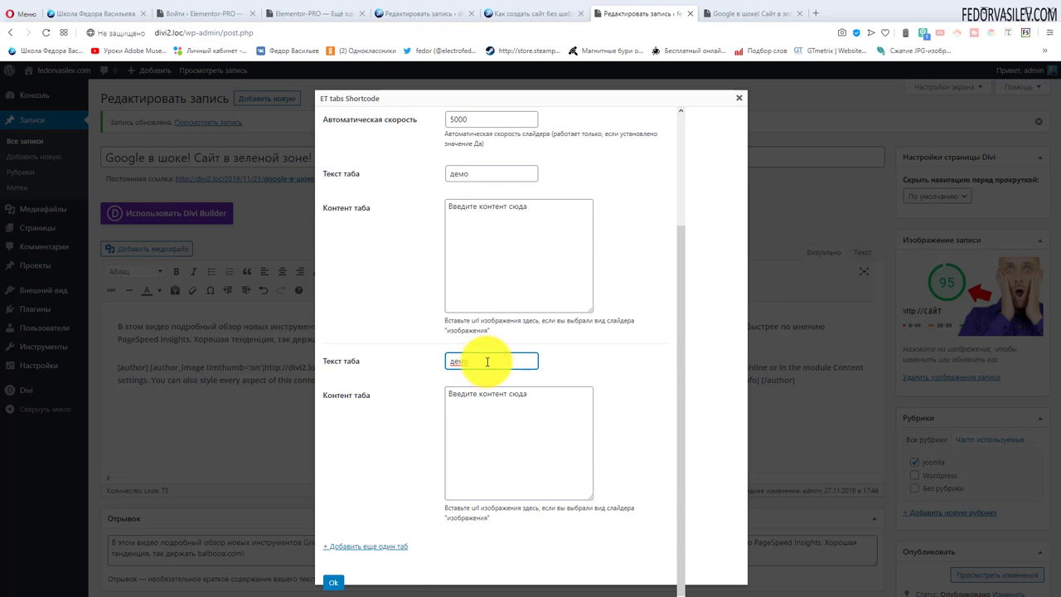
pyautogui.write('2')
pyautogui.click(485, 396)
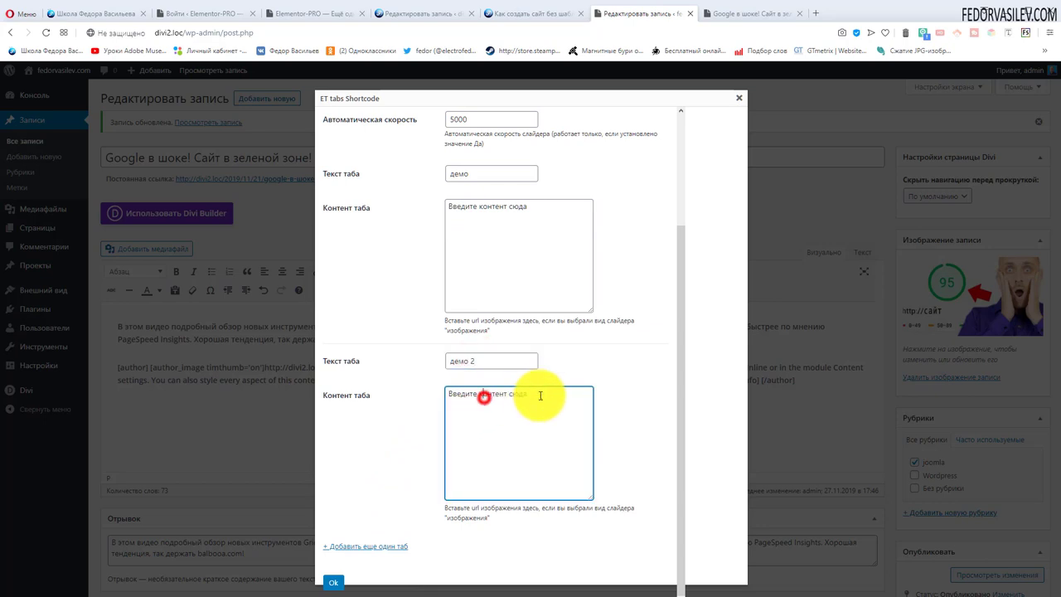
# Step: Add a third tab with the text "демо 3" and default content, and insert the tabs shortcode into the post
pyautogui.click(381, 547)
pyautogui.scroll(-2, 450, 398)
pyautogui.click(498, 363)
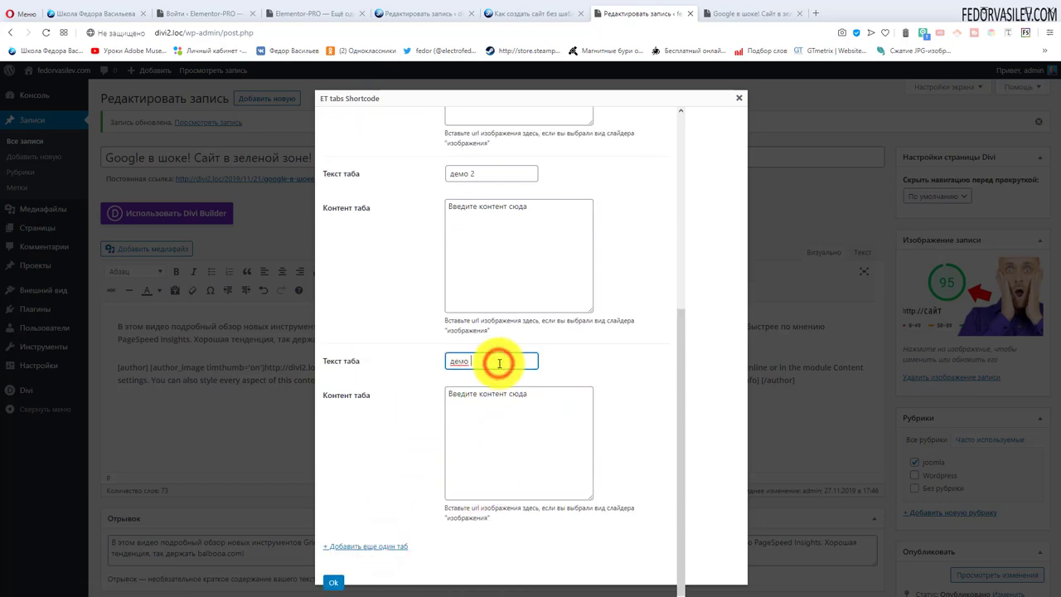
pyautogui.write('3')
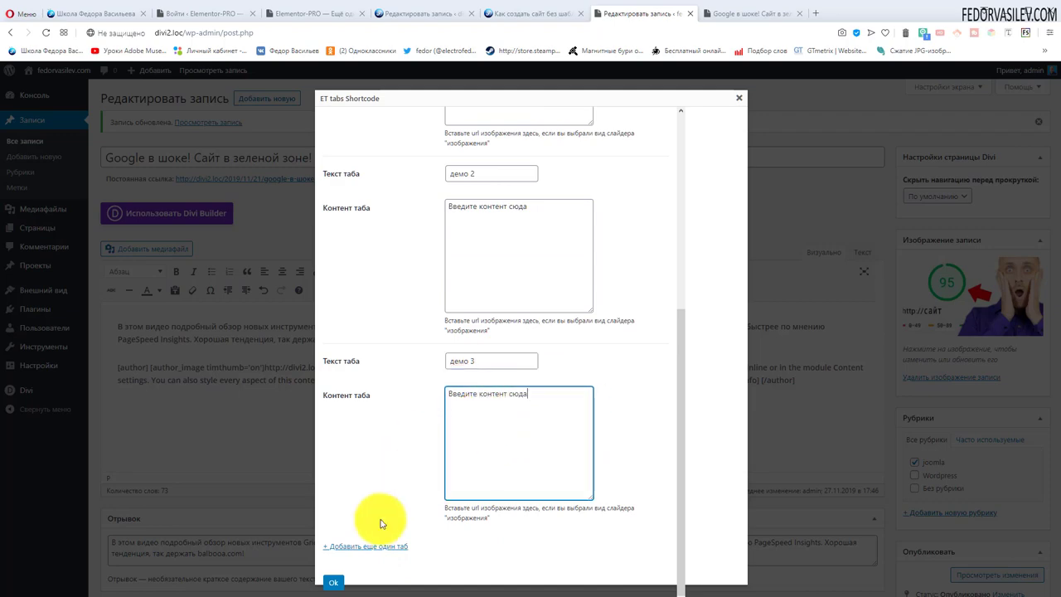
pyautogui.click(333, 582)
# Step: Update the post with the top tabs shortcode and open the live page
pyautogui.scroll(-4, 912, 431)
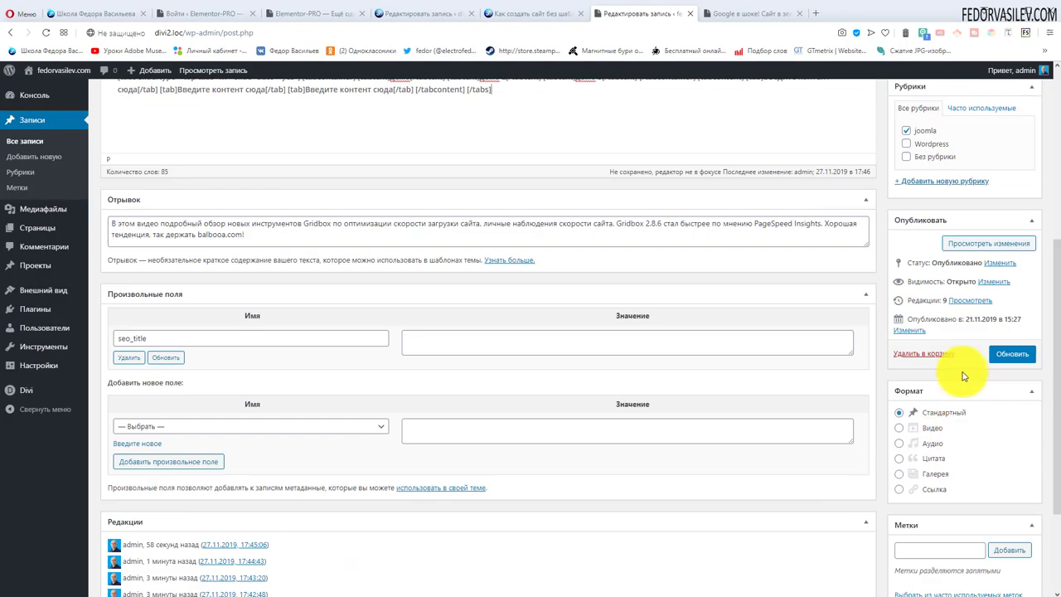
pyautogui.click(991, 354)
pyautogui.click(719, 13)
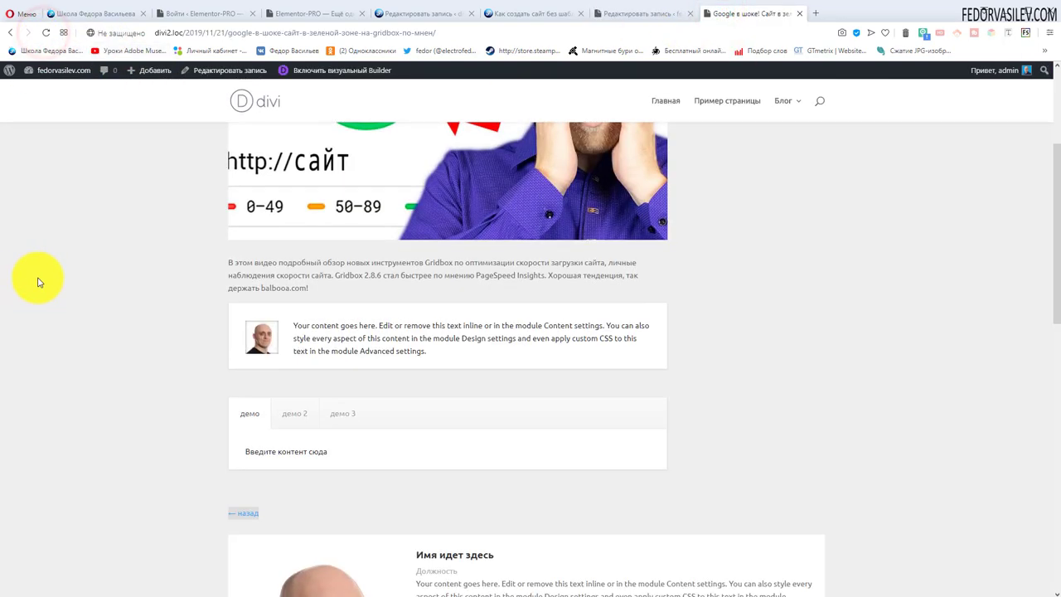
# Step: Switch between the "демо", "демо 2" and "демо 3" tabs on the live page to examine the slide effect
pyautogui.scroll(-1, 652, 289)
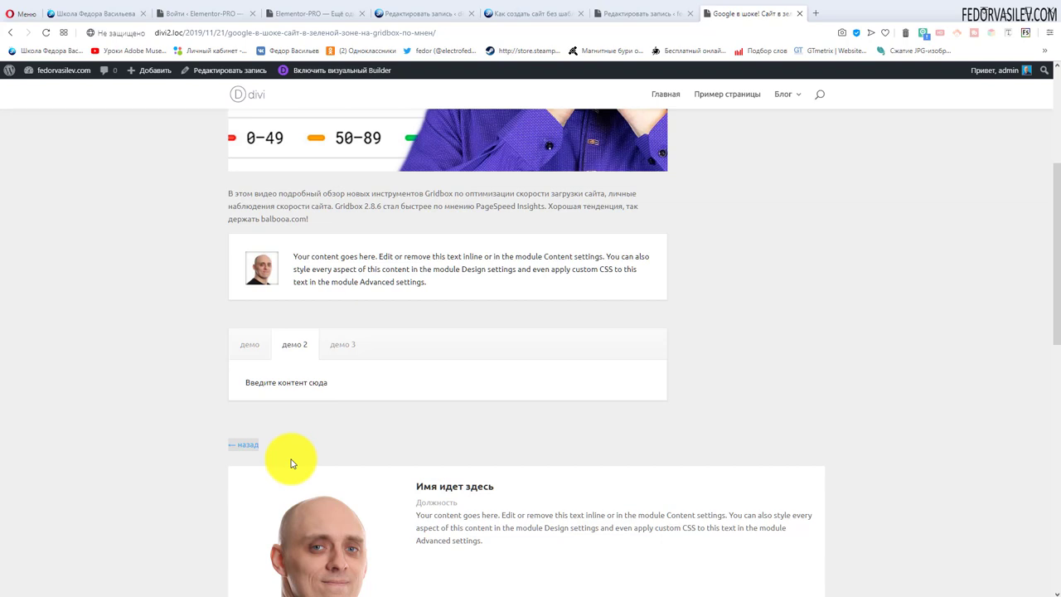
pyautogui.click(332, 343)
pyautogui.click(294, 347)
pyautogui.click(258, 343)
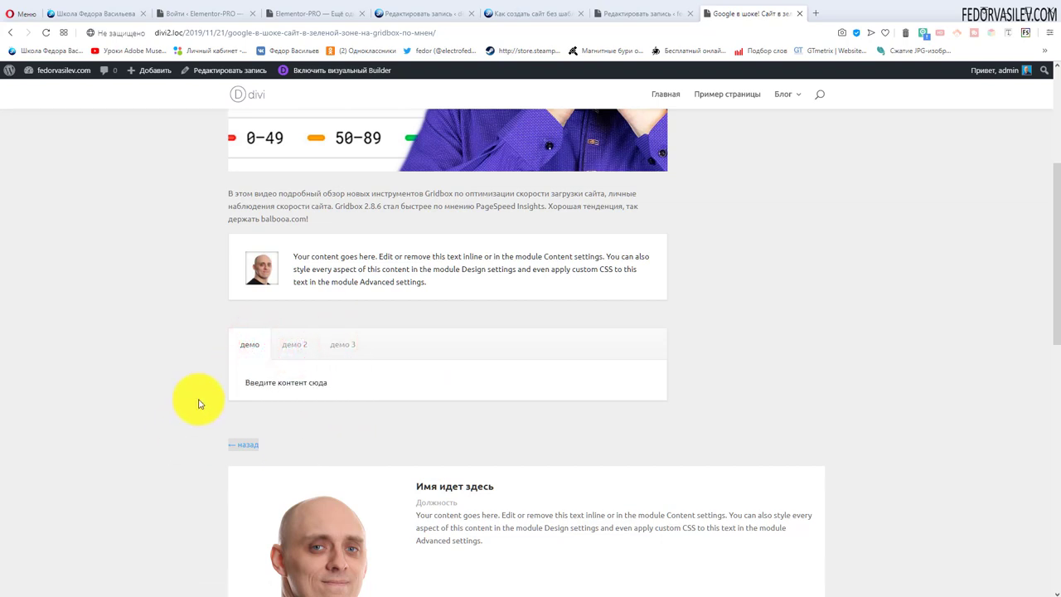
pyautogui.click(300, 343)
pyautogui.click(346, 346)
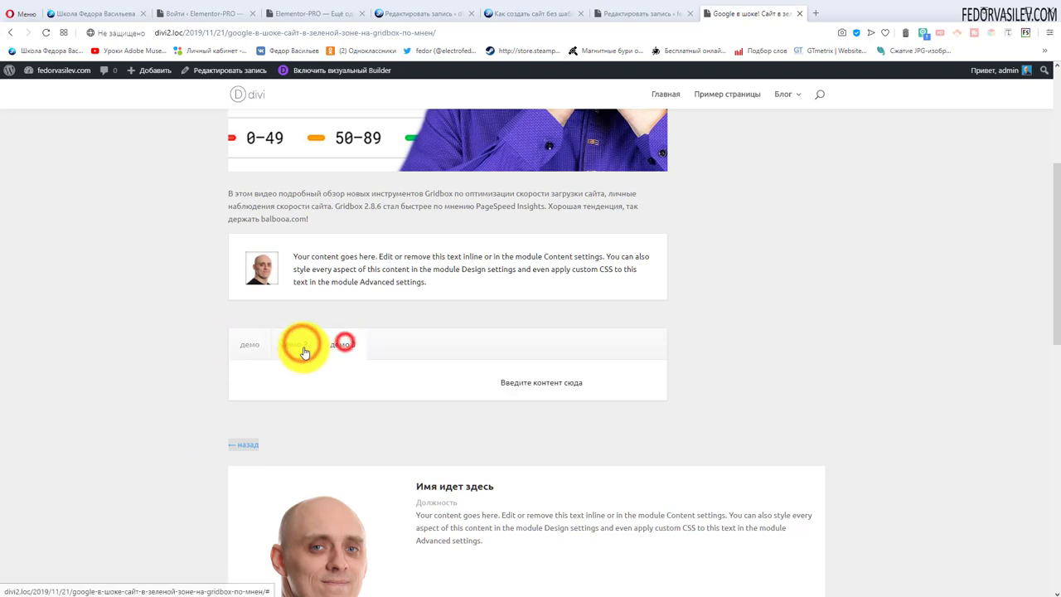
pyautogui.click(297, 343)
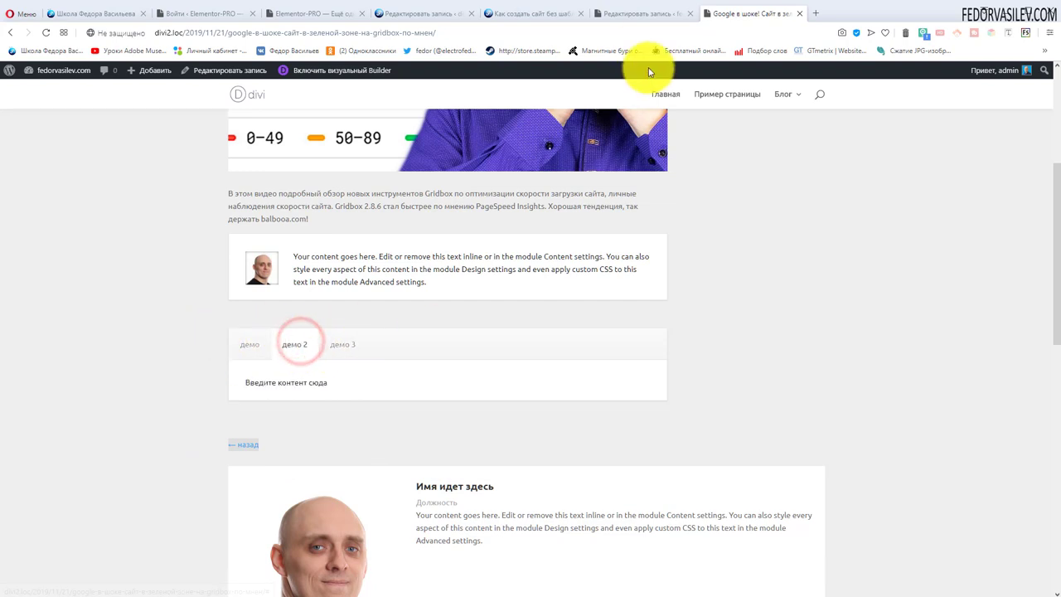
# Step: Start a new ET tabs shortcode in the post with three tabs that use the text "демо1" and default content
pyautogui.click(642, 13)
pyautogui.click(427, 272)
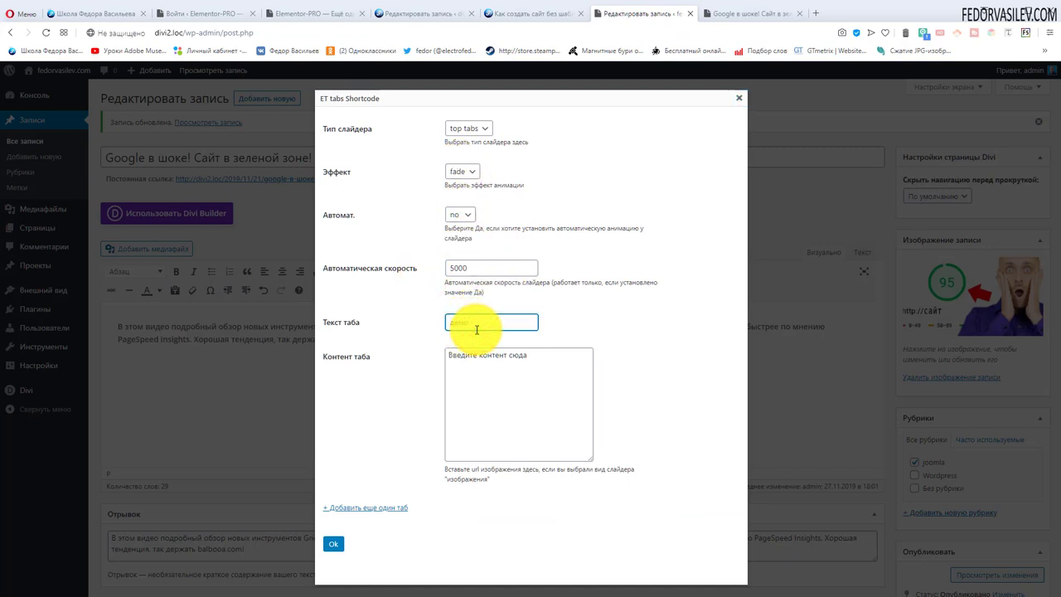
pyautogui.click(362, 506)
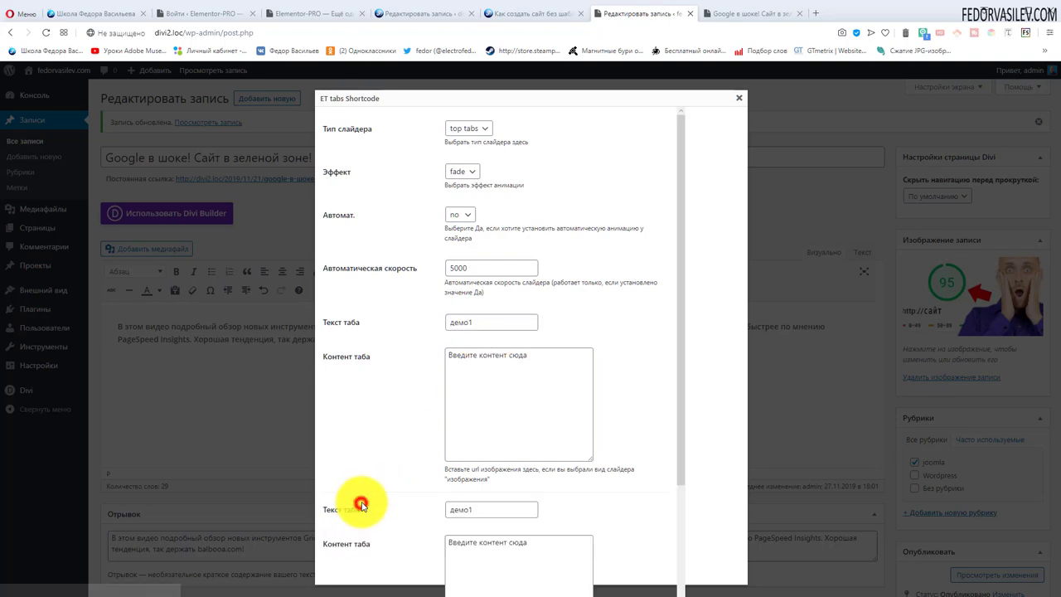
pyautogui.scroll(-2, 479, 412)
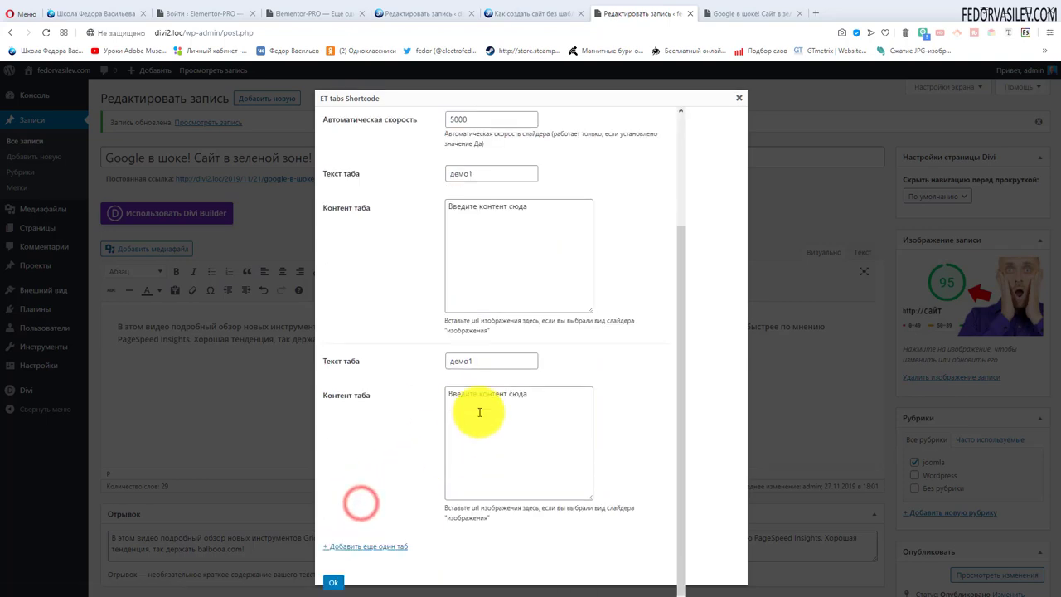
pyautogui.click(381, 548)
# Step: Set the slider type to left tabs and insert the tabs shortcode into the post
pyautogui.scroll(3, 450, 232)
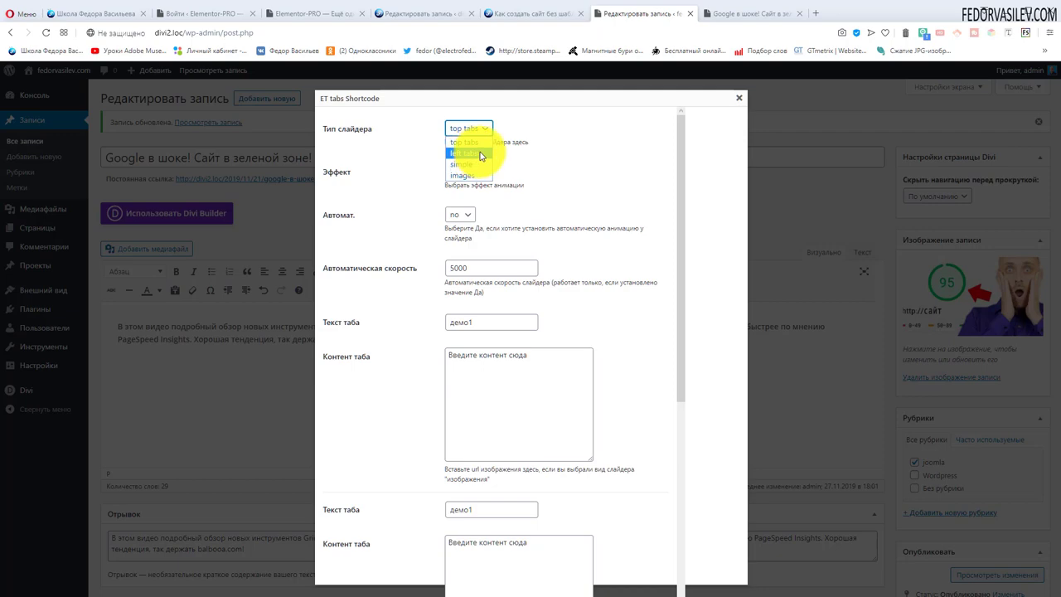
pyautogui.click(470, 155)
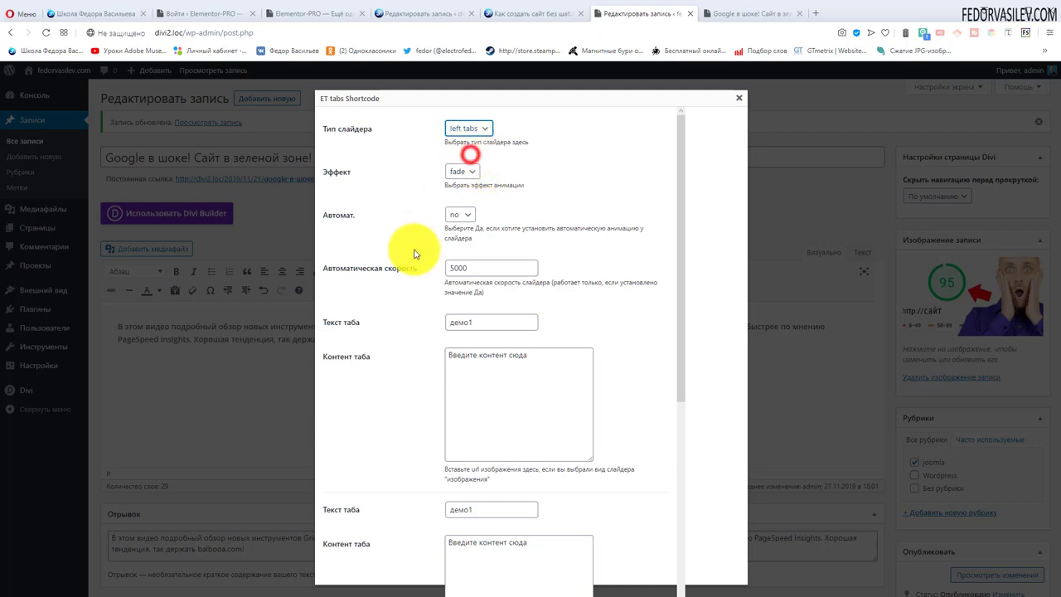
pyautogui.scroll(-5, 407, 246)
pyautogui.click(336, 591)
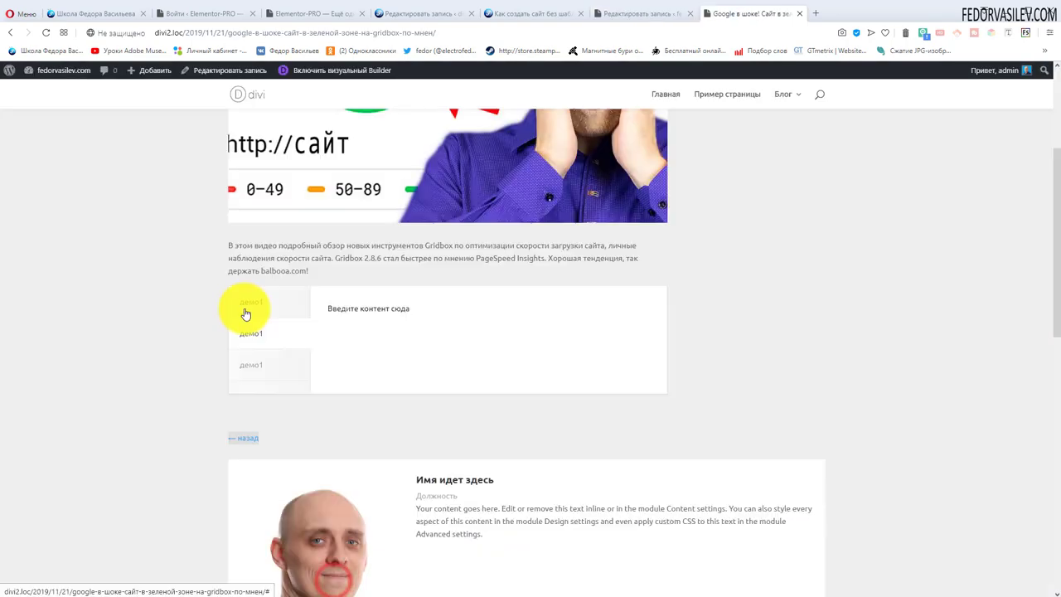
# Step: Switch between the three vertical "демо1" tabs on the live page to examine how left tabs behave
pyautogui.click(244, 308)
pyautogui.click(243, 334)
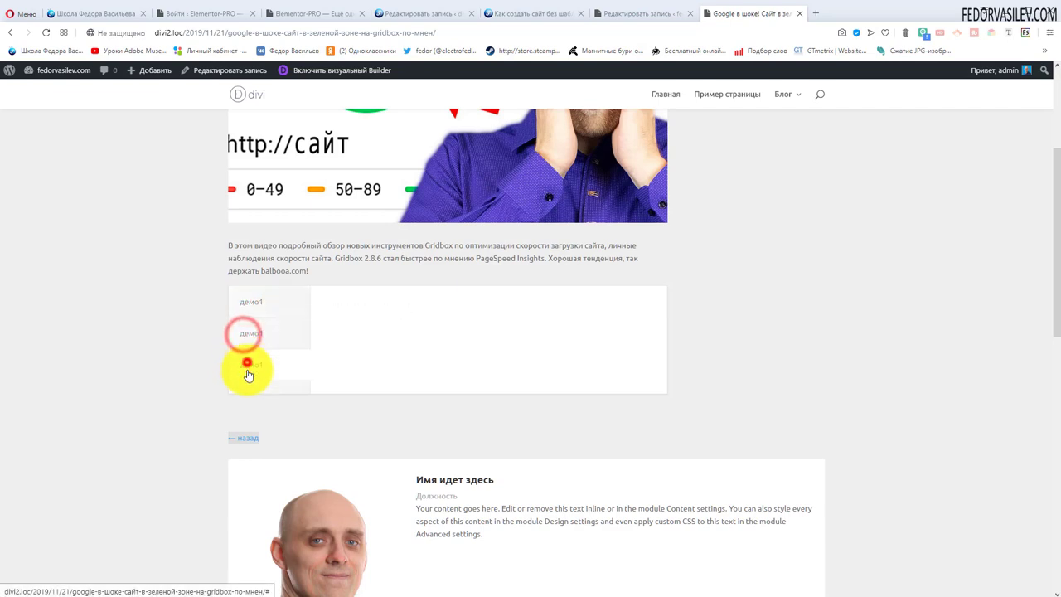
pyautogui.click(247, 364)
pyautogui.click(253, 335)
pyautogui.click(255, 302)
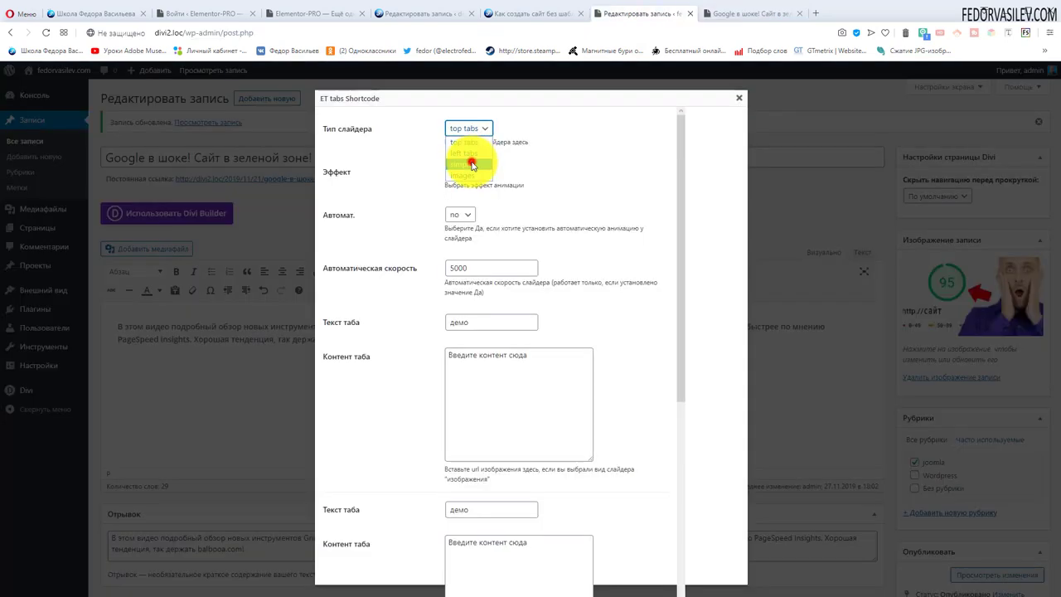
# Step: Set the slider type to simple for the three default "демо" tabs and insert the shortcode into the post
pyautogui.click(472, 164)
pyautogui.scroll(-5, 473, 403)
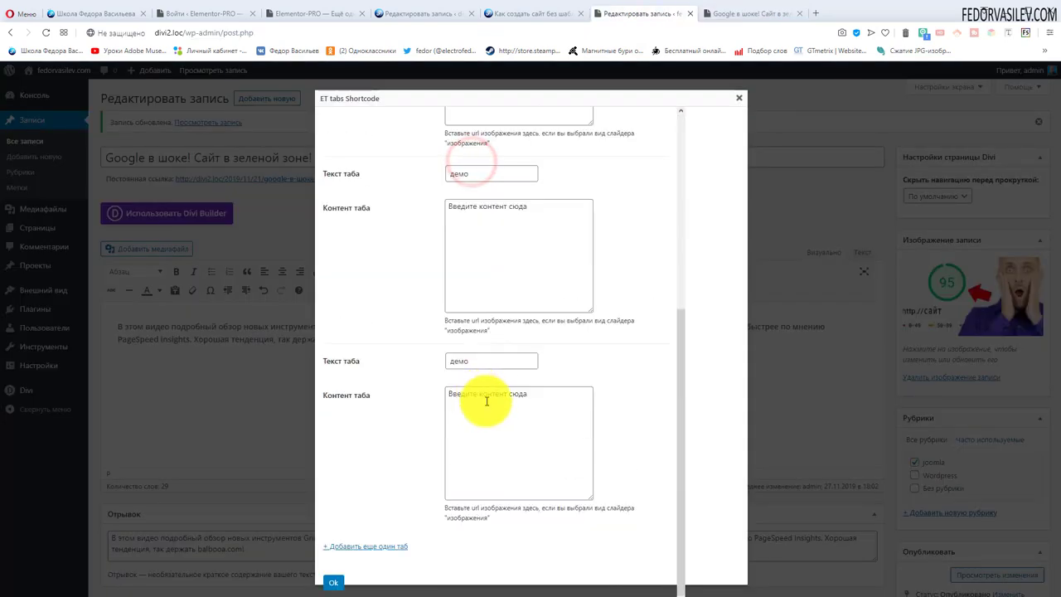
pyautogui.click(334, 586)
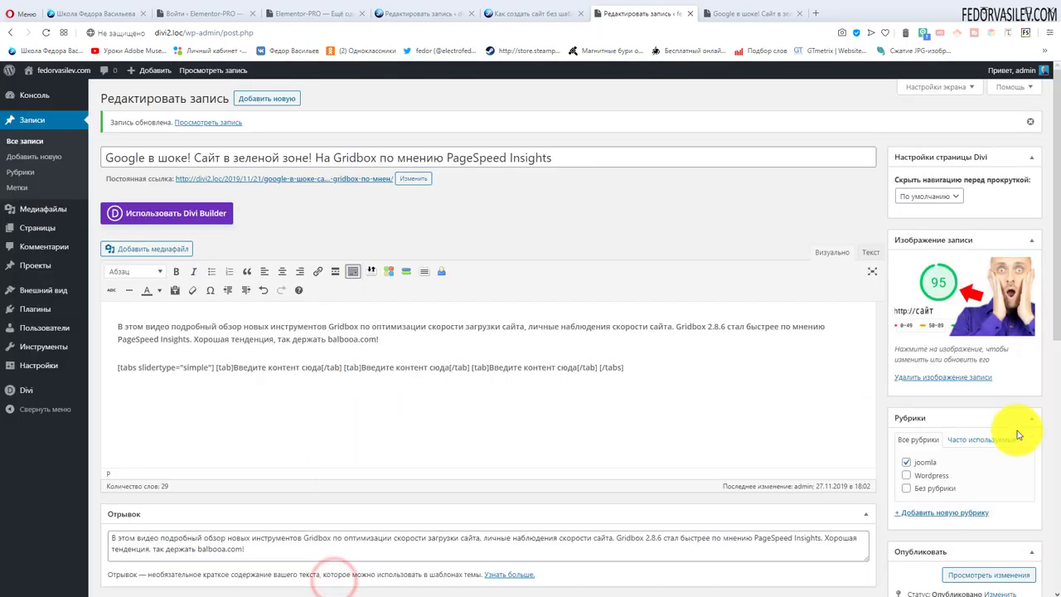
# Step: Update the post with the simple slider shortcode and reload the live page
pyautogui.scroll(-4, 995, 423)
pyautogui.click(1012, 357)
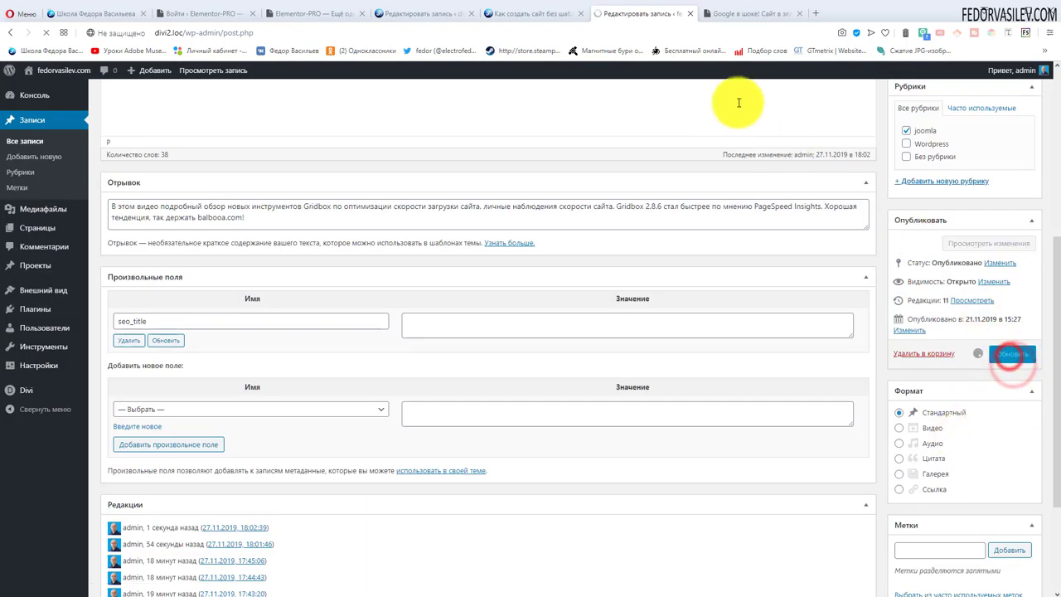
pyautogui.click(742, 14)
pyautogui.click(45, 33)
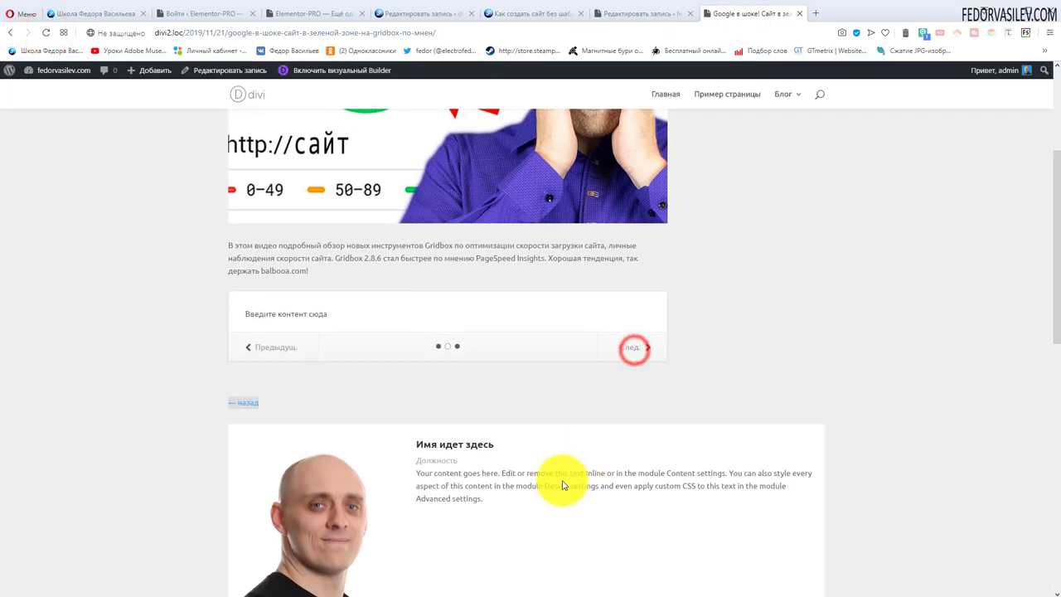
# Step: Examine the simple slider on the live page using its next and previous links and the navigation dots
pyautogui.click(639, 348)
pyautogui.click(460, 347)
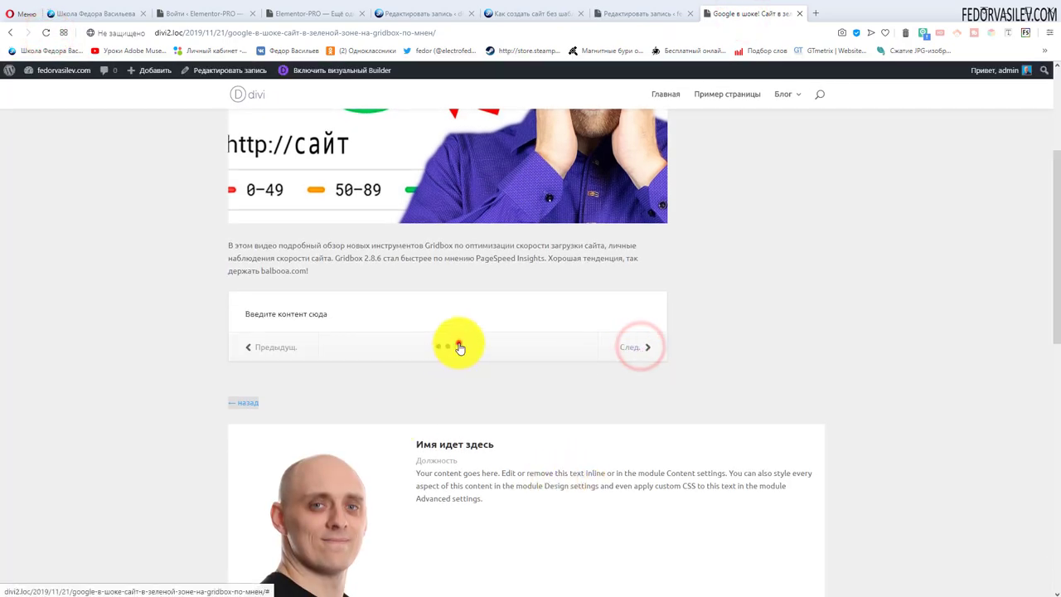
pyautogui.click(450, 349)
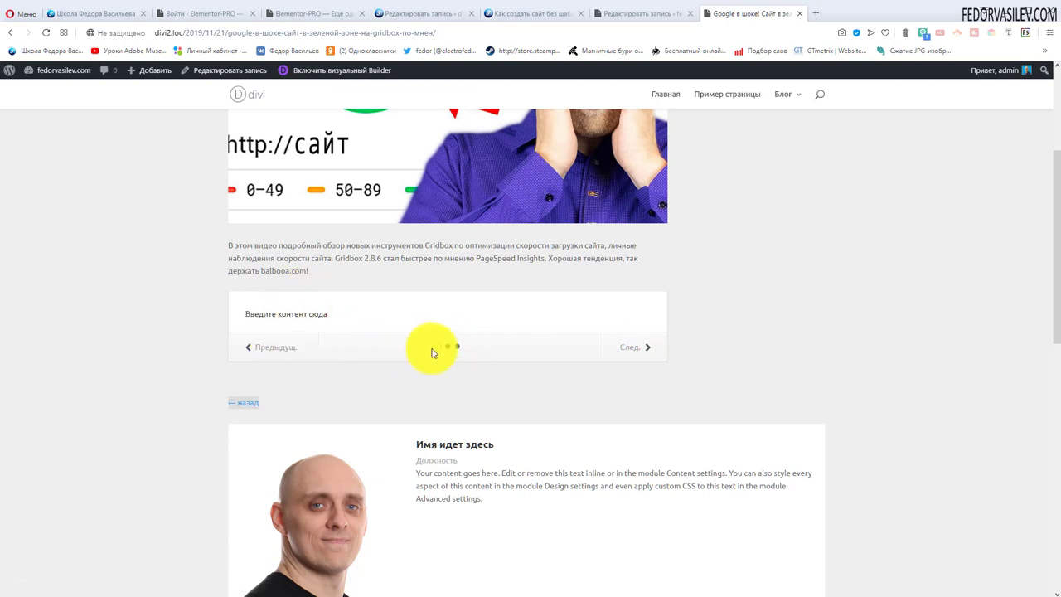
pyautogui.click(439, 346)
pyautogui.click(437, 345)
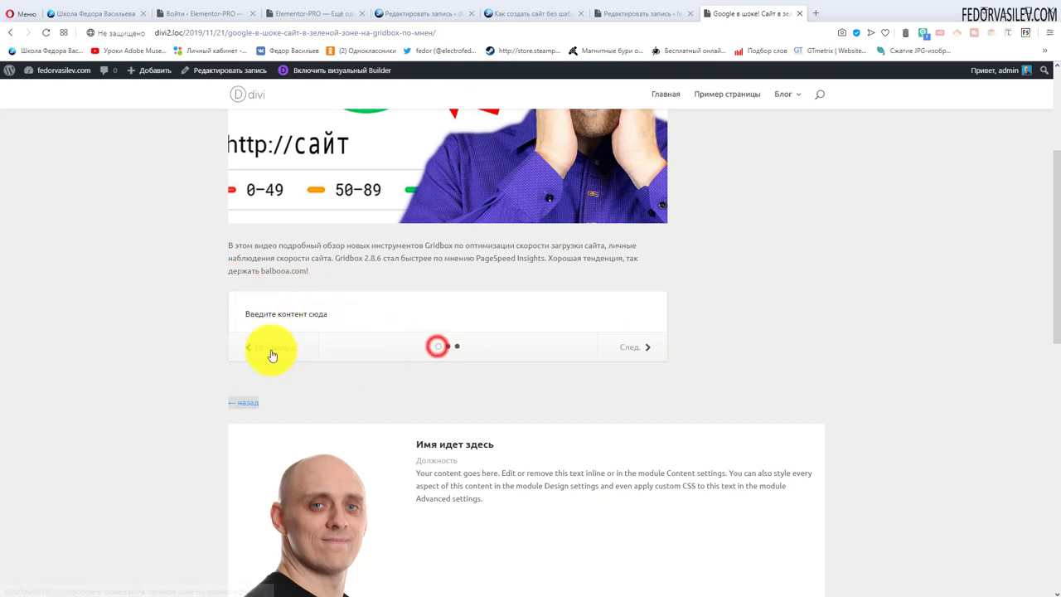
pyautogui.click(262, 346)
pyautogui.click(640, 347)
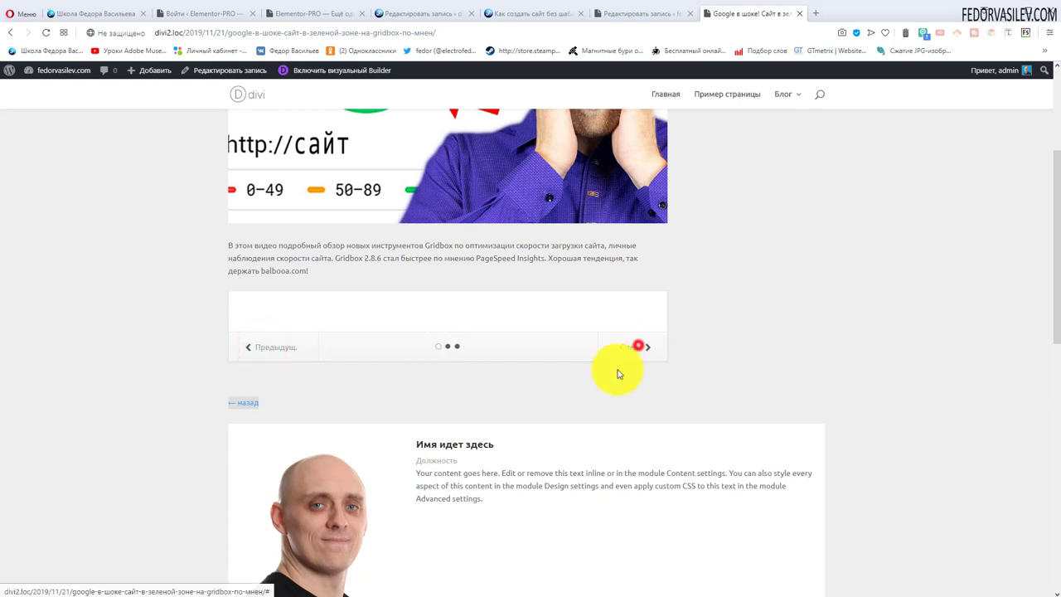
pyautogui.click(258, 354)
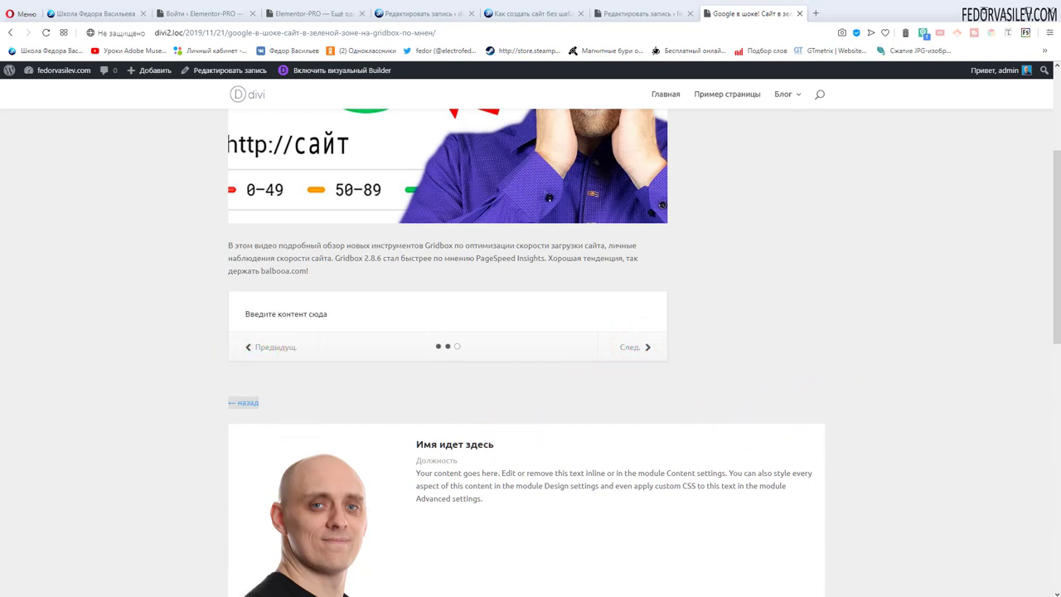
pyautogui.scroll(-3, 755, 301)
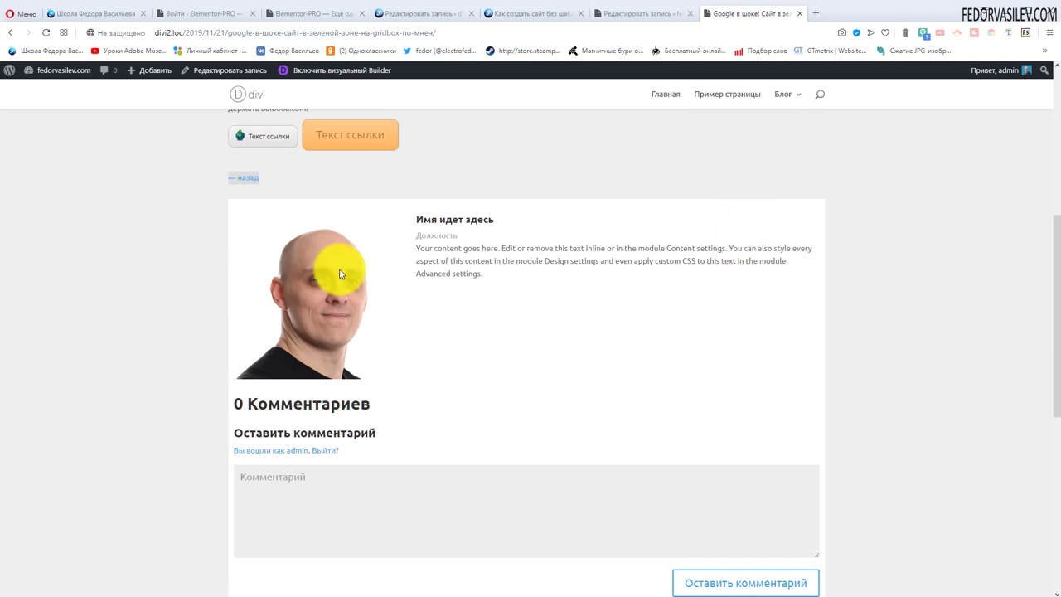
pyautogui.scroll(3, 339, 274)
pyautogui.click(657, 15)
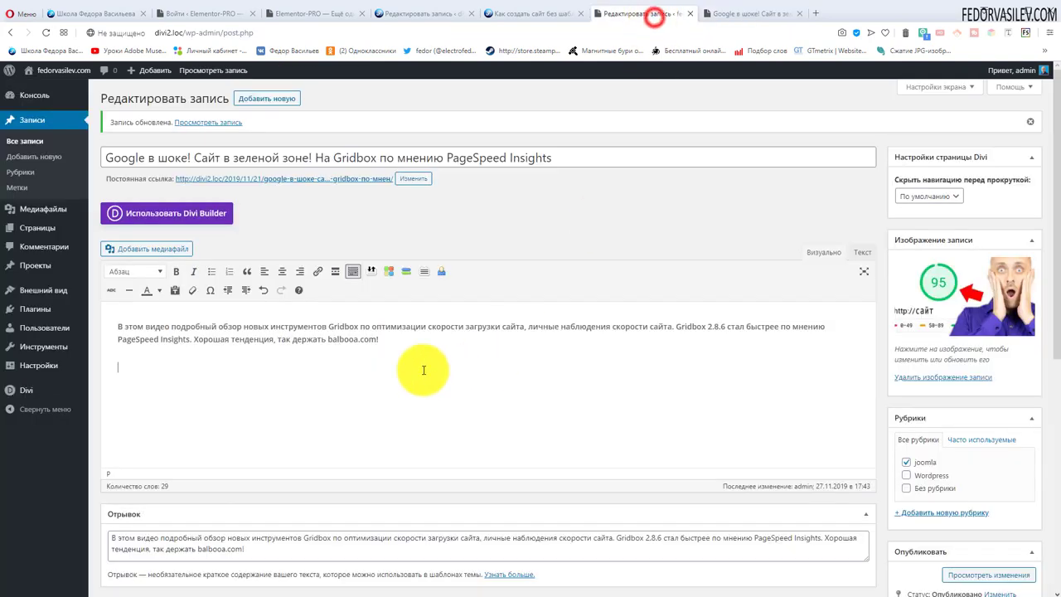
pyautogui.click(442, 274)
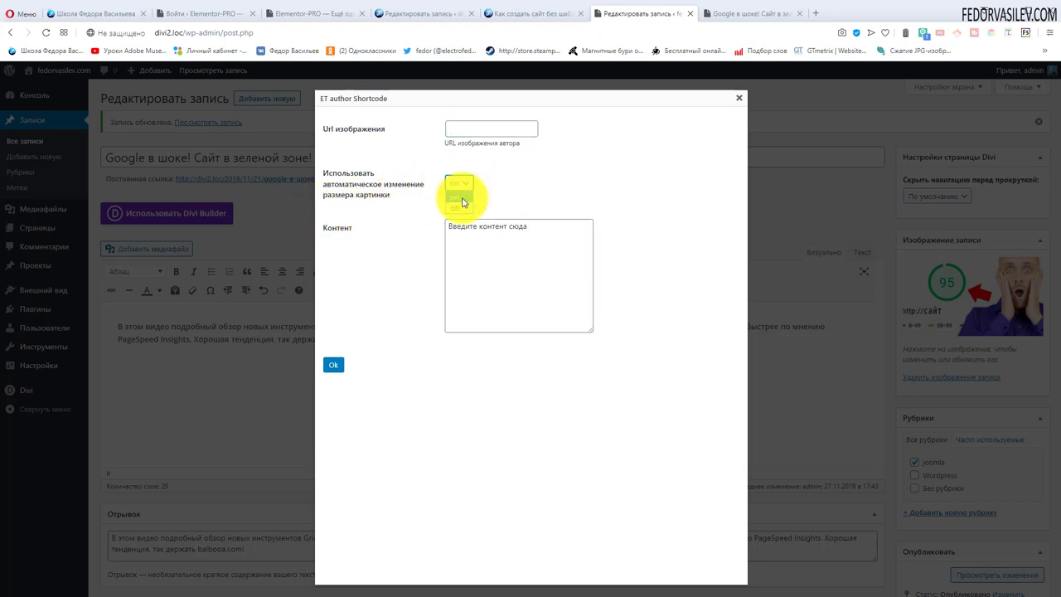
pyautogui.click(463, 208)
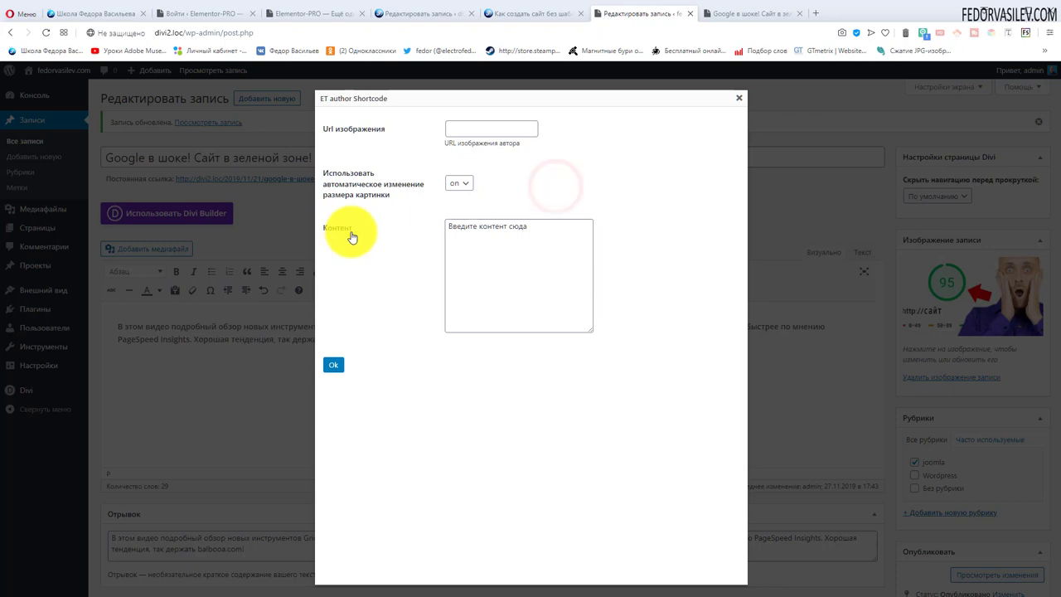
pyautogui.press('Escape')
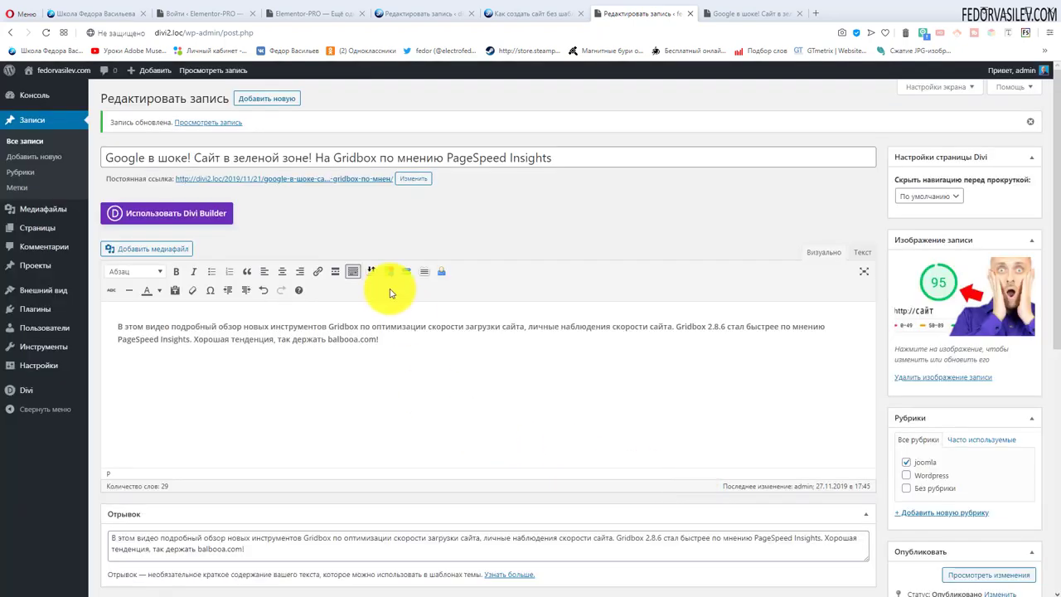
# Step: Open the WordPress media library in a new browser tab and switch to it
pyautogui.rightClick(52, 214)
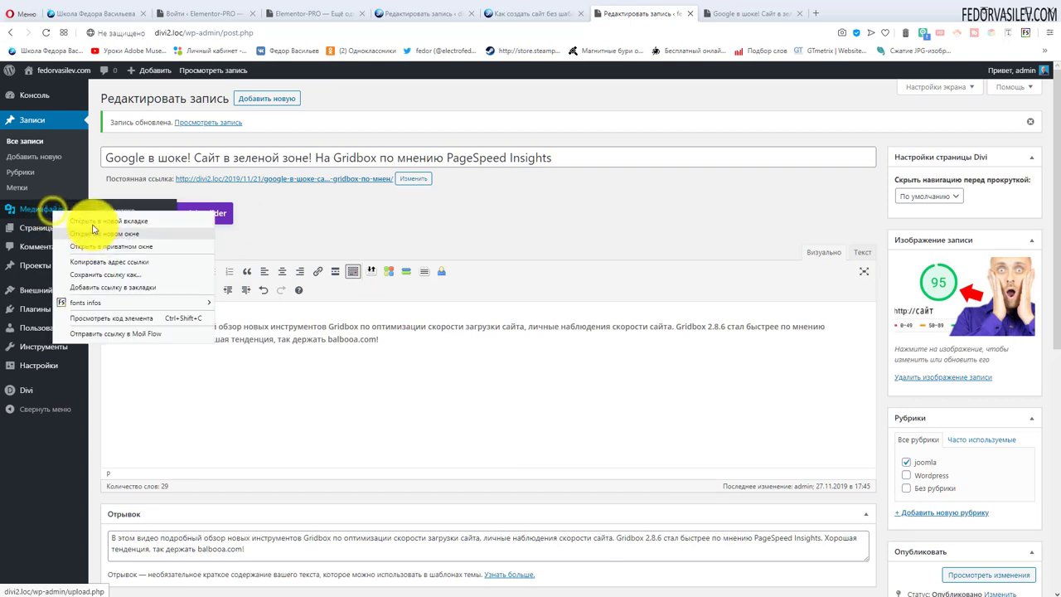
pyautogui.click(91, 218)
pyautogui.click(723, 20)
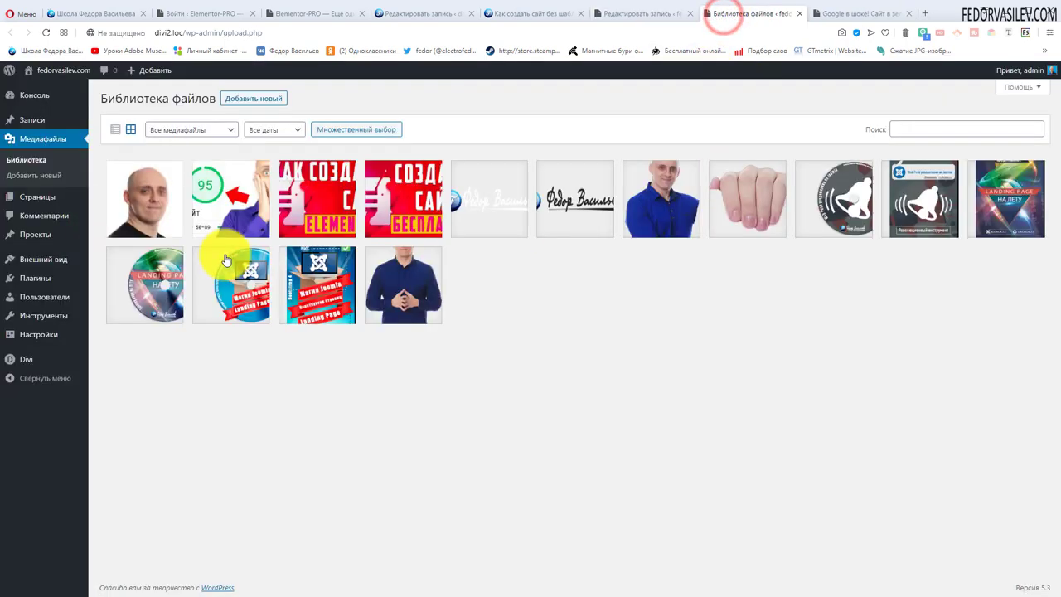
# Step: Copy the file link of the YA.jpg portrait from the media library
pyautogui.click(141, 197)
pyautogui.click(849, 365)
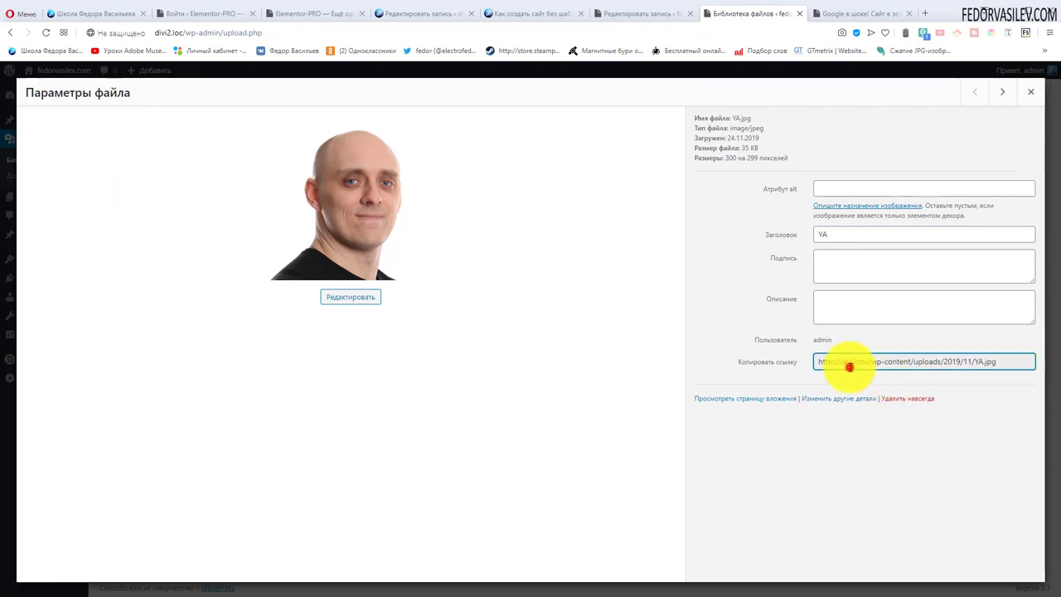
pyautogui.moveTo(1022, 367); pyautogui.dragTo(680, 355)
pyautogui.click(898, 347)
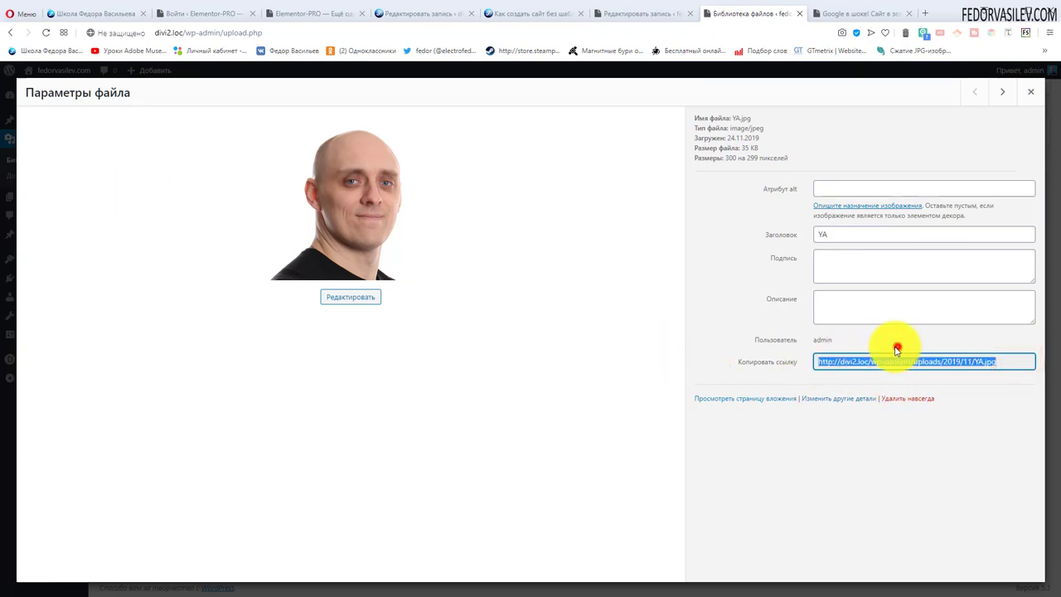
# Step: Start an author shortcode below the post's intro text and paste the copied YA.jpg link as the author image URL
pyautogui.click(655, 13)
pyautogui.click(385, 370)
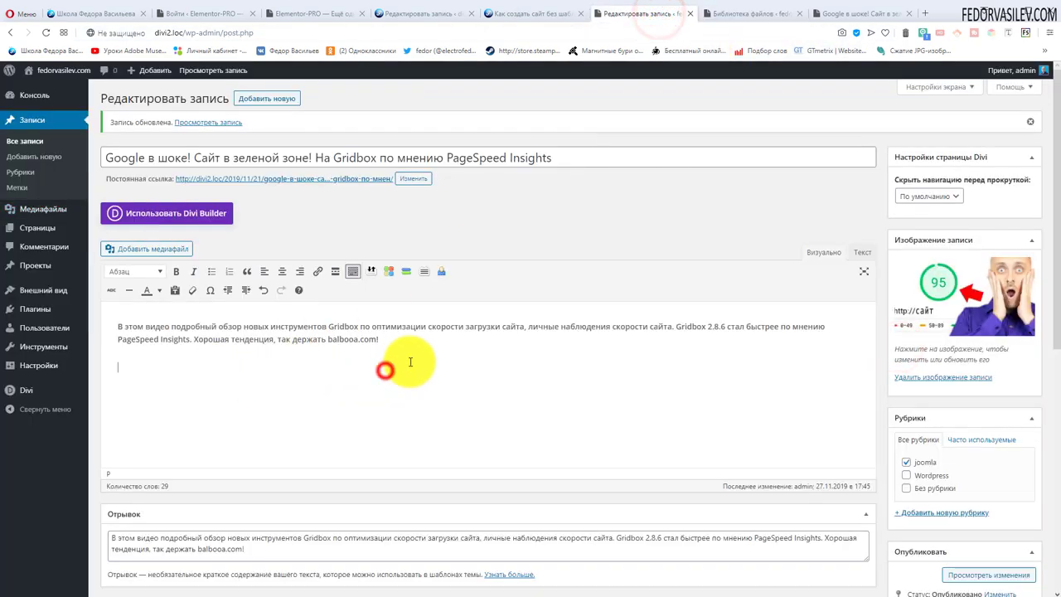
pyautogui.click(441, 271)
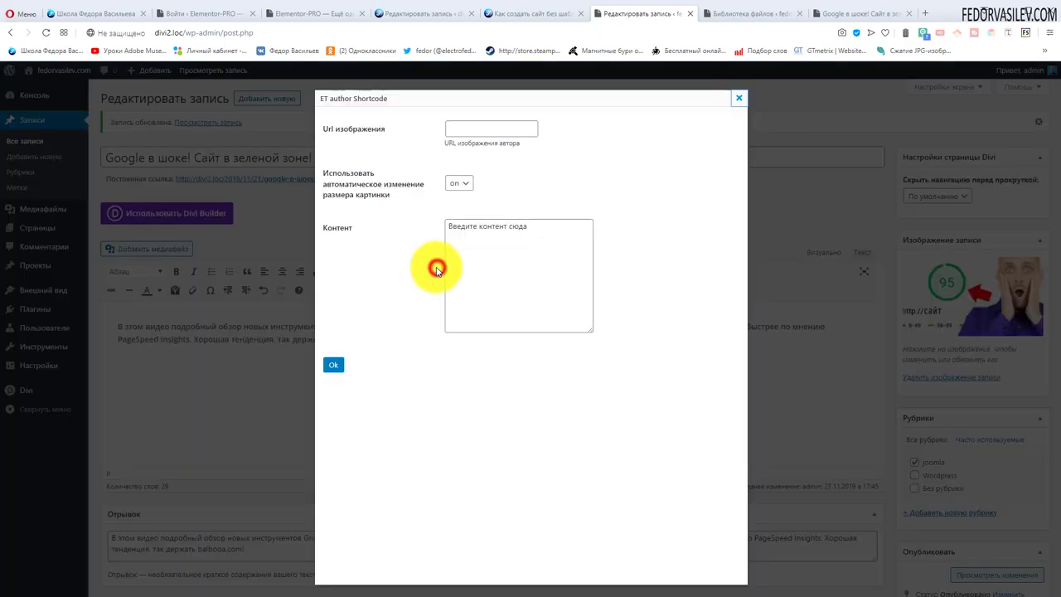
pyautogui.rightClick(461, 134)
pyautogui.click(495, 209)
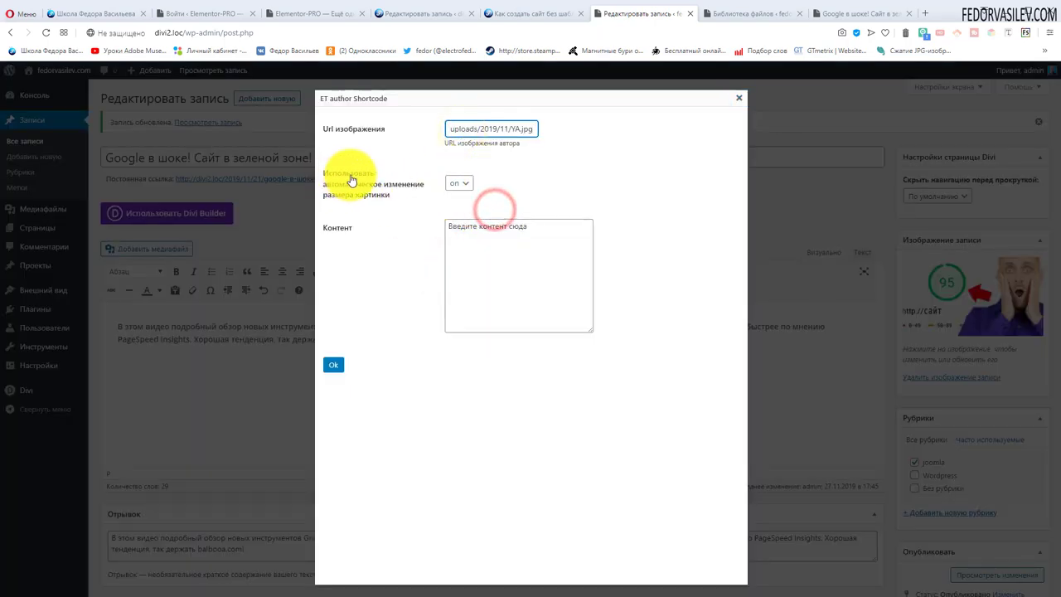
# Step: Replace the author shortcode's placeholder content with the copied "Your content goes here…" sample text and insert the shortcode into the post
pyautogui.click(518, 280)
pyautogui.moveTo(548, 232); pyautogui.dragTo(451, 256)
pyautogui.rightClick(458, 259)
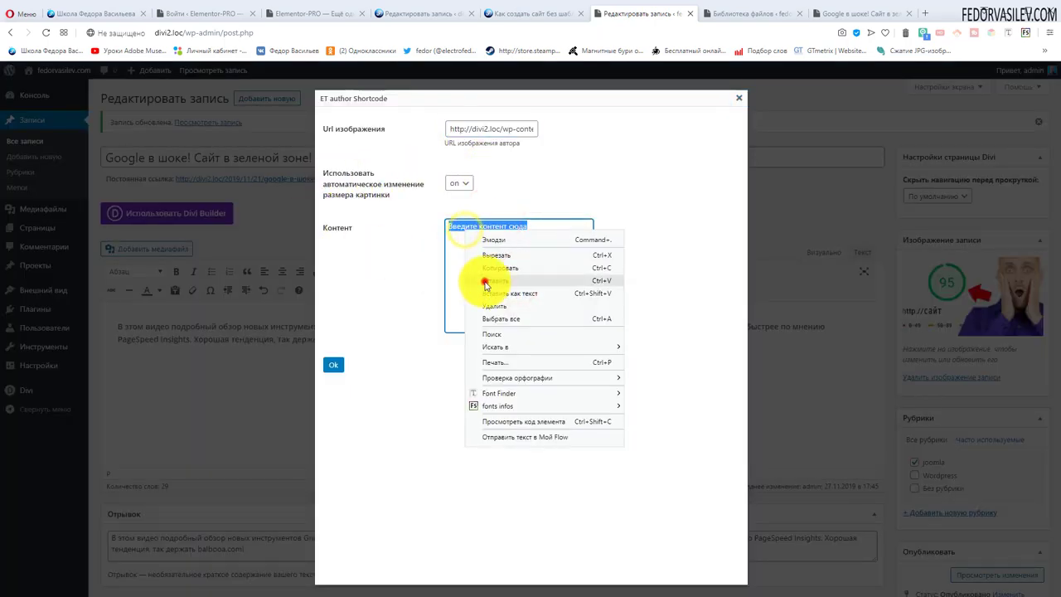
pyautogui.click(485, 279)
pyautogui.click(336, 367)
# Step: Update the post with the author shortcode and bring up the refreshed live page
pyautogui.scroll(-3, 876, 522)
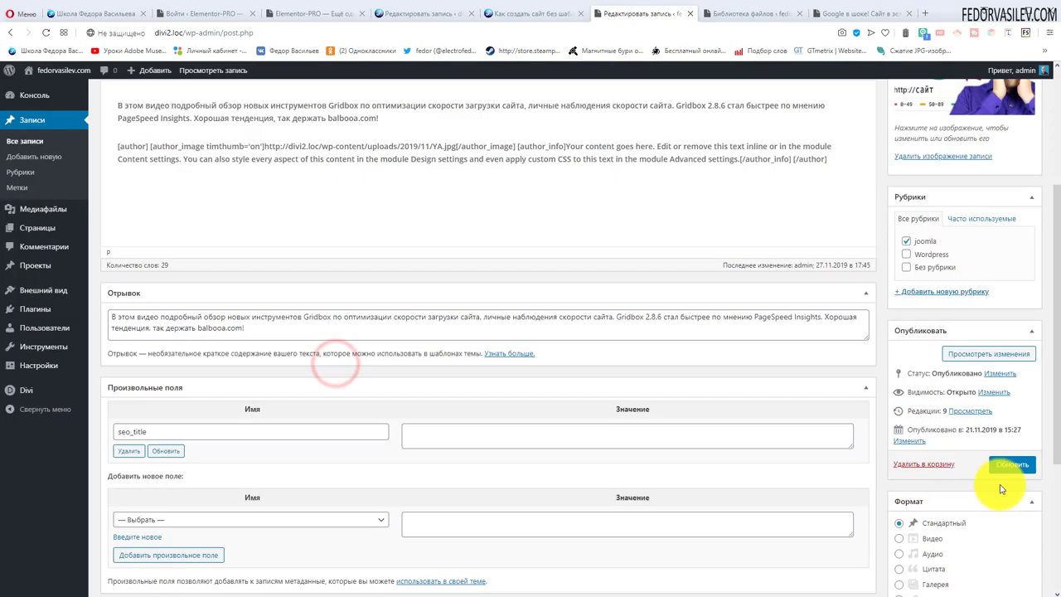
pyautogui.click(1012, 464)
pyautogui.click(722, 17)
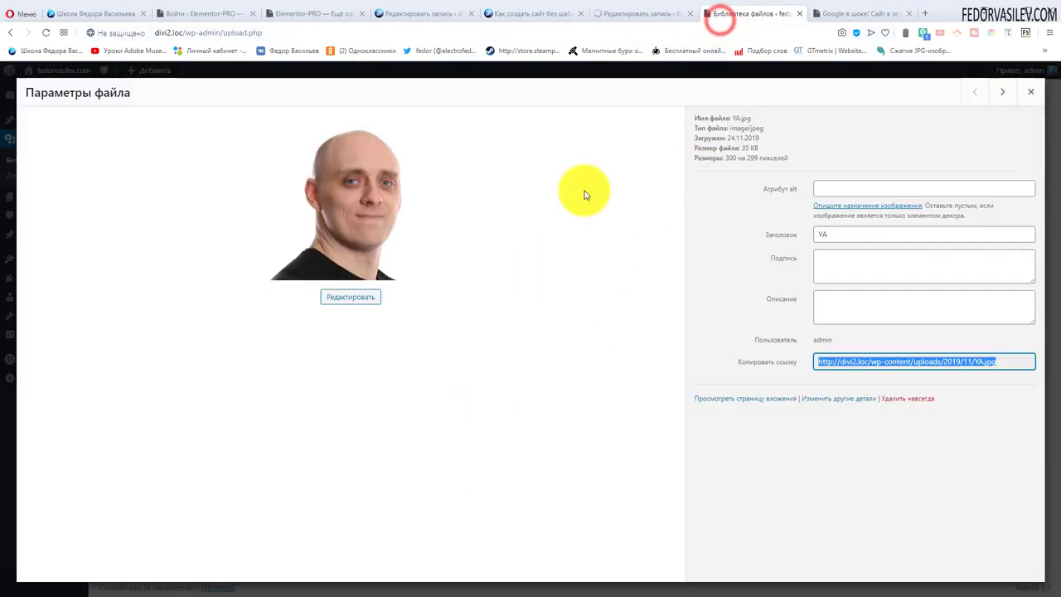
pyautogui.click(831, 17)
pyautogui.click(408, 463)
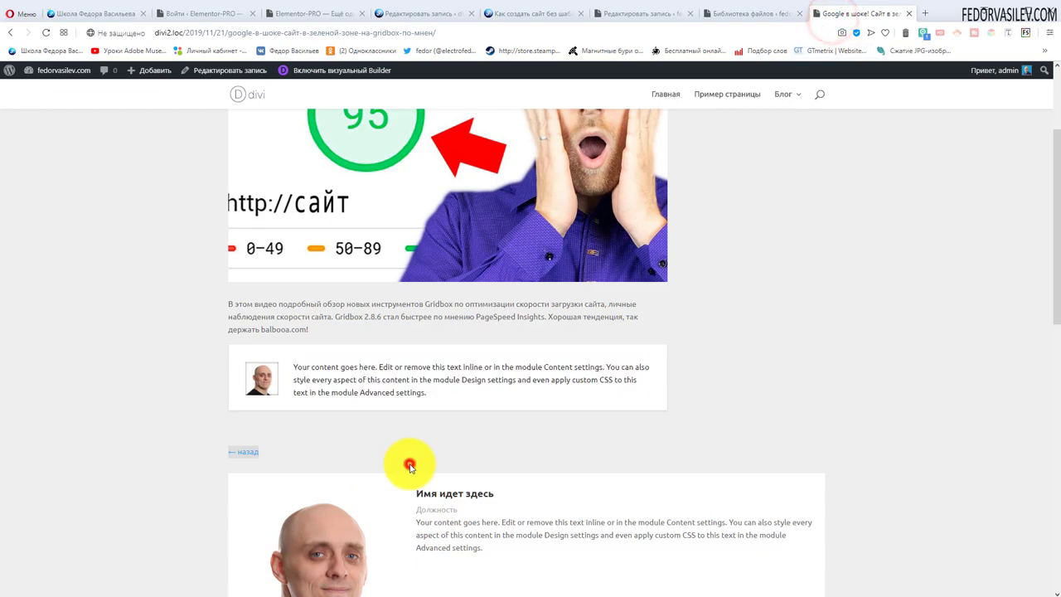
# Step: Examine the author block on the live page at desktop width and in the developer tools' mobile device view
pyautogui.scroll(-1, 636, 350)
pyautogui.scroll(1, 722, 322)
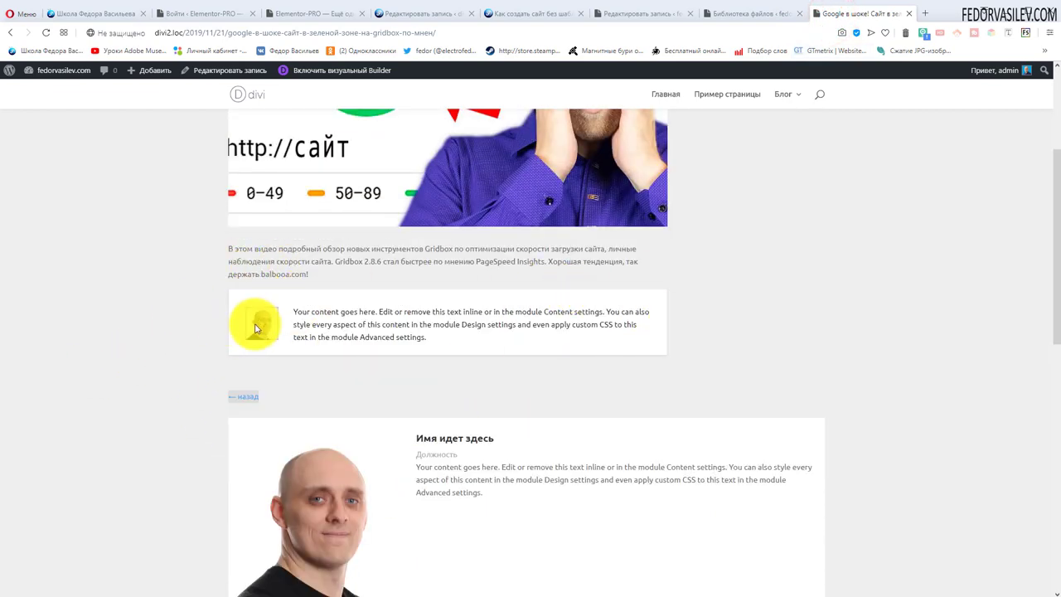
pyautogui.hotkey('ctrl', 'shift', 'i')
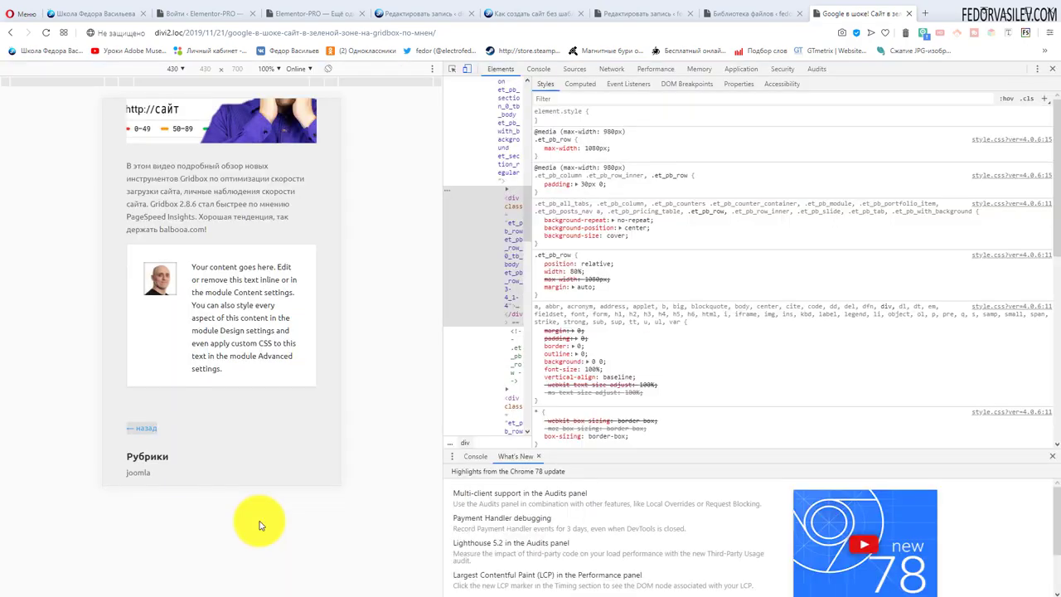
pyautogui.scroll(-1, 177, 197)
pyautogui.scroll(2, 231, 388)
pyautogui.scroll(-1, 307, 279)
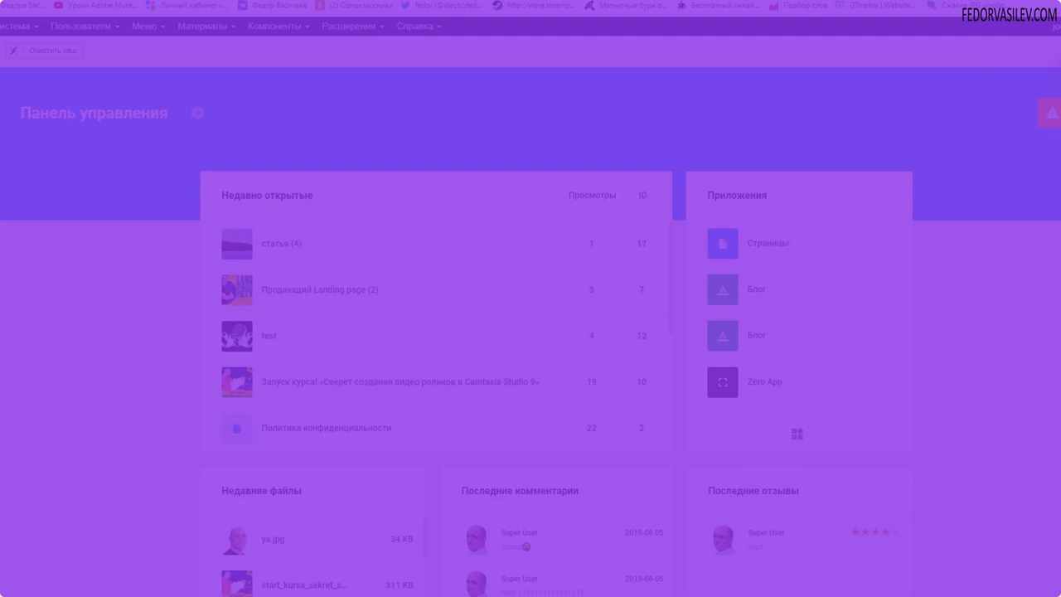
pyautogui.click(1050, 114)
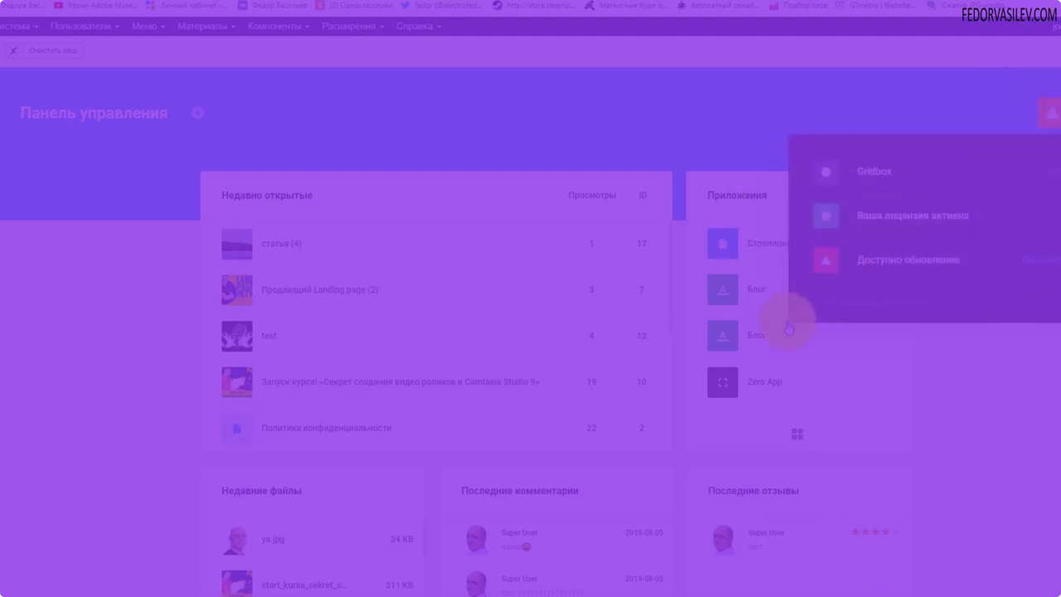
pyautogui.click(866, 176)
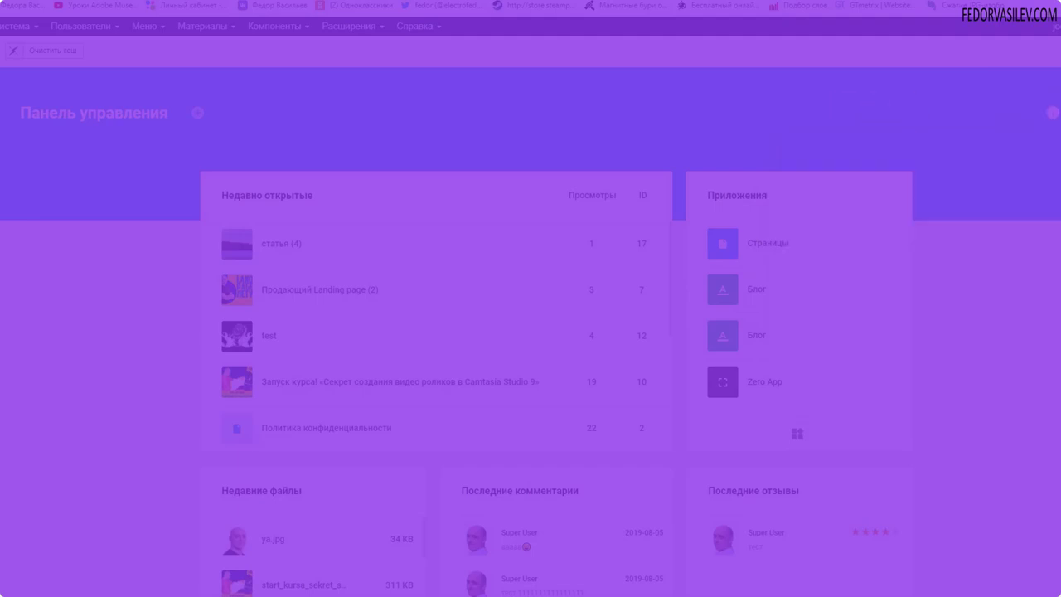
pyautogui.moveTo(9, 183)
pyautogui.click(24, 213)
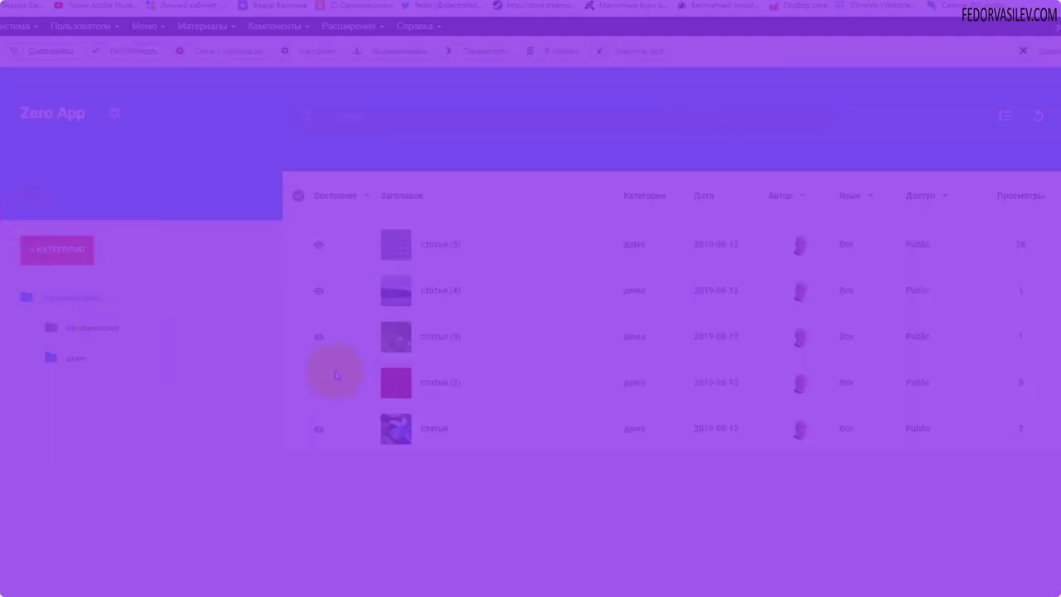
pyautogui.click(115, 113)
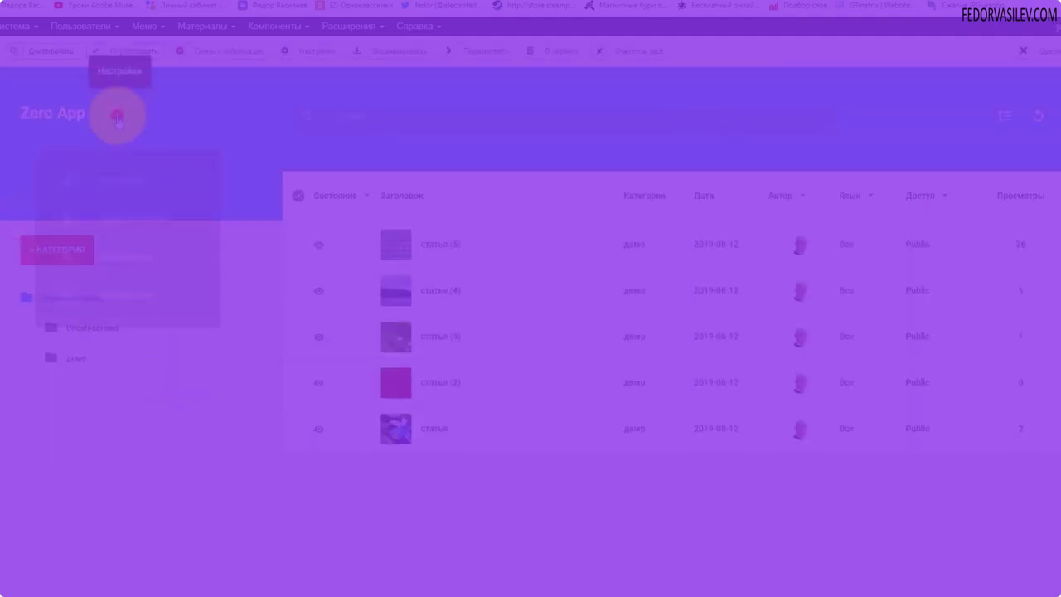
pyautogui.click(123, 265)
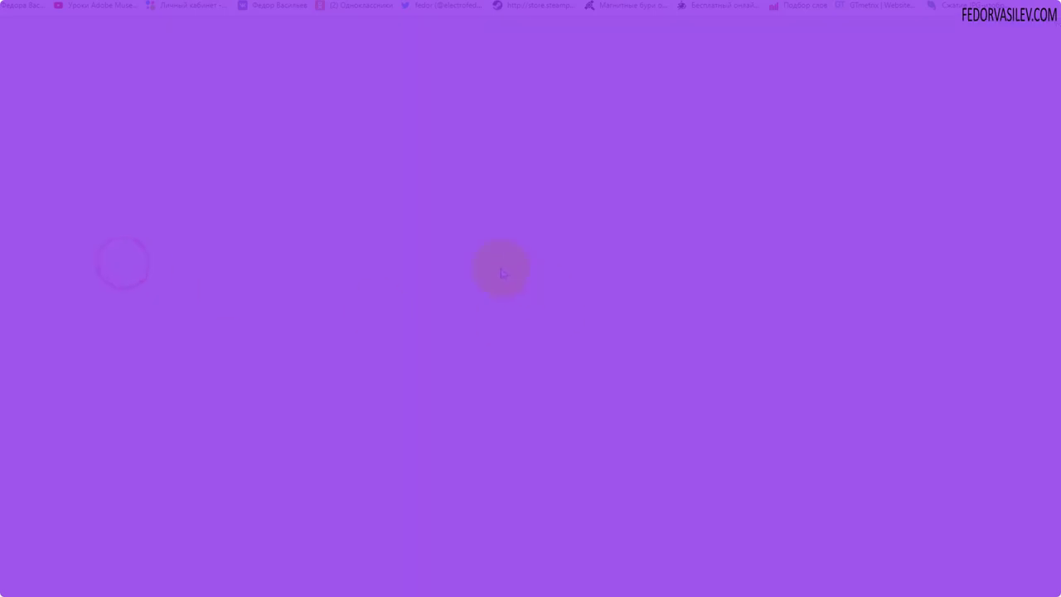